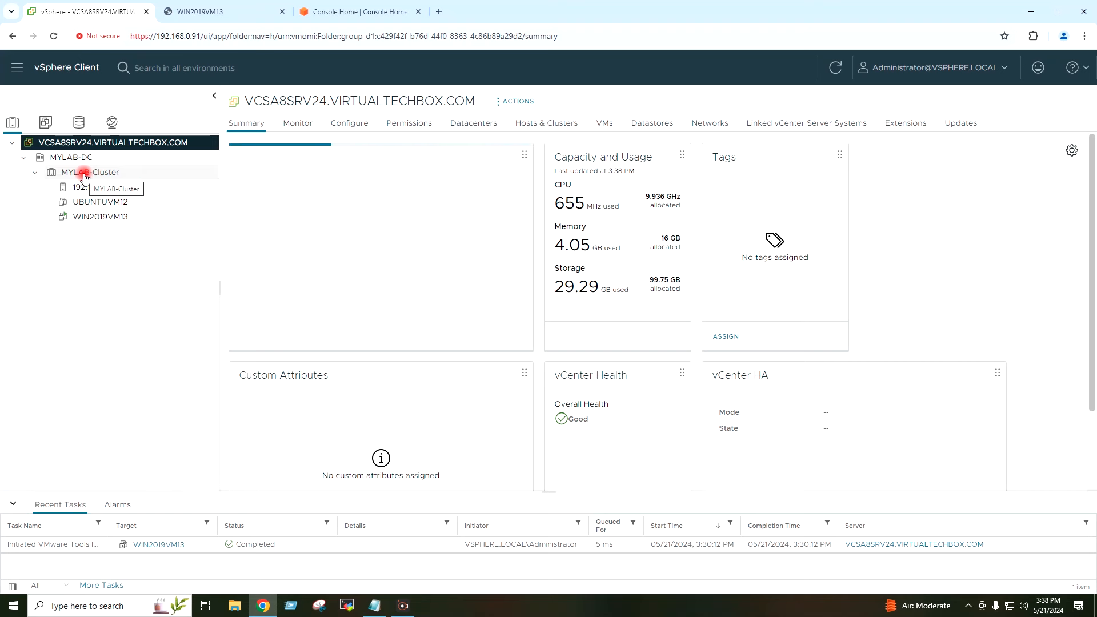
# Step: Inspect MYLAB-Cluster and host 192.168.0.140, highlighting the ESXi hypervisor version
pyautogui.click(85, 172)
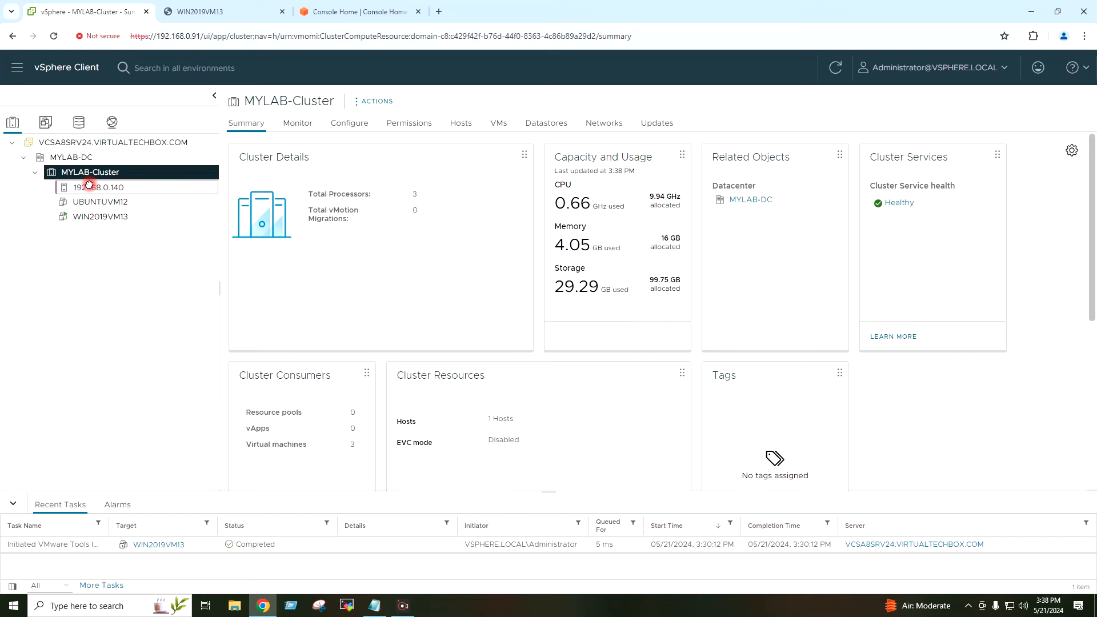
pyautogui.click(90, 188)
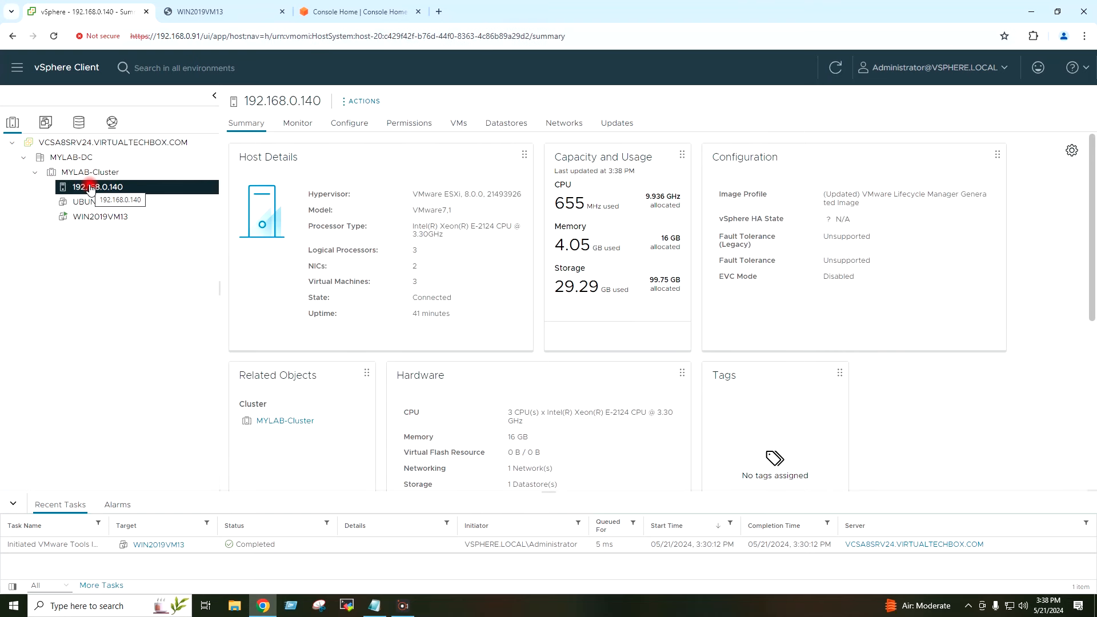
pyautogui.doubleClick(453, 194)
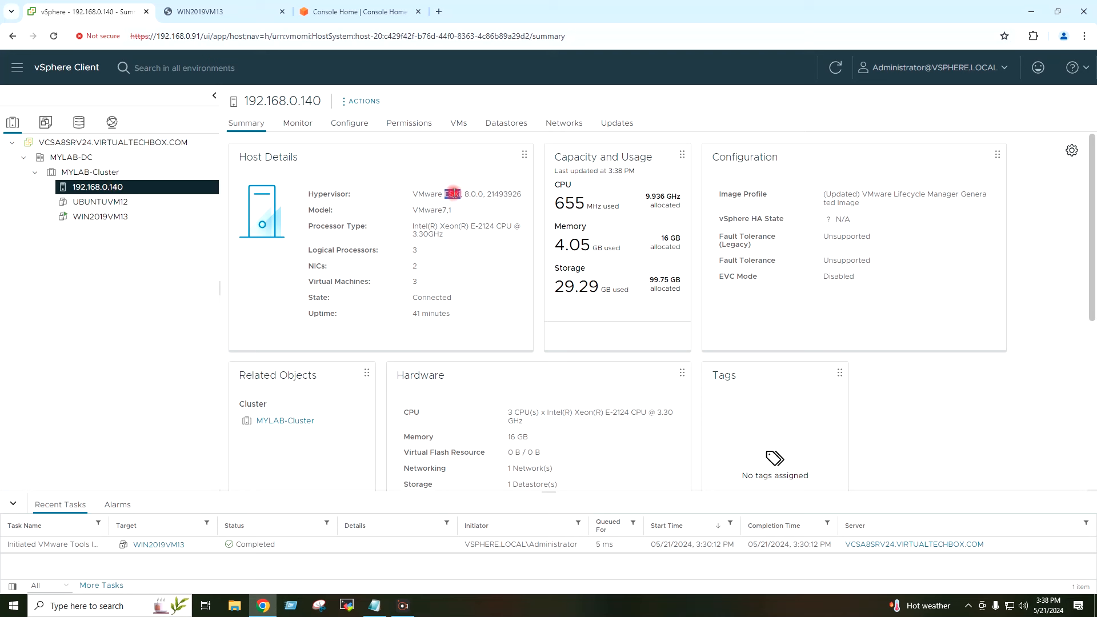
pyautogui.tripleClick(453, 193)
pyautogui.click(451, 193)
# Step: Open WIN2019VM13's summary, check its Windows Server 2019 (64-bit) guest OS, and launch the web console
pyautogui.click(116, 218)
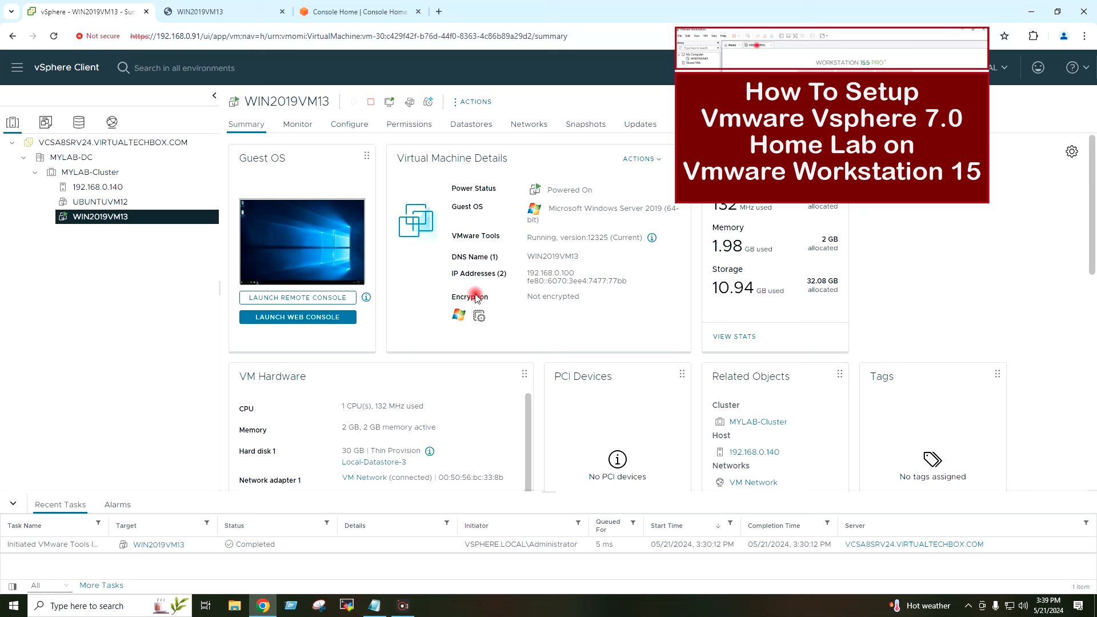
pyautogui.moveTo(548, 209); pyautogui.dragTo(642, 222)
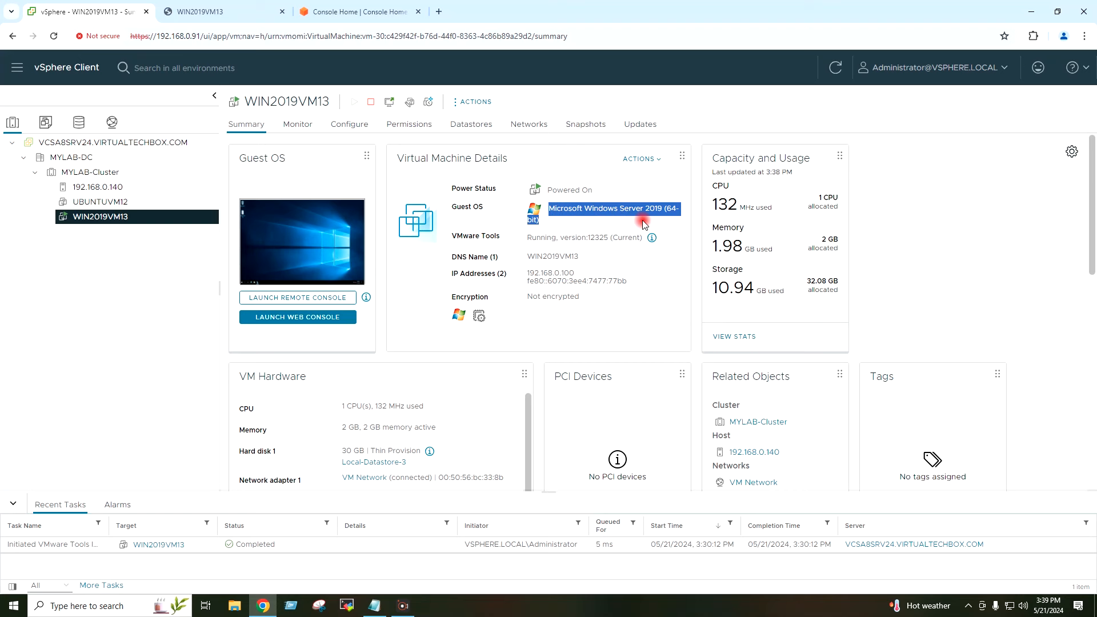
pyautogui.click(638, 223)
pyautogui.click(256, 22)
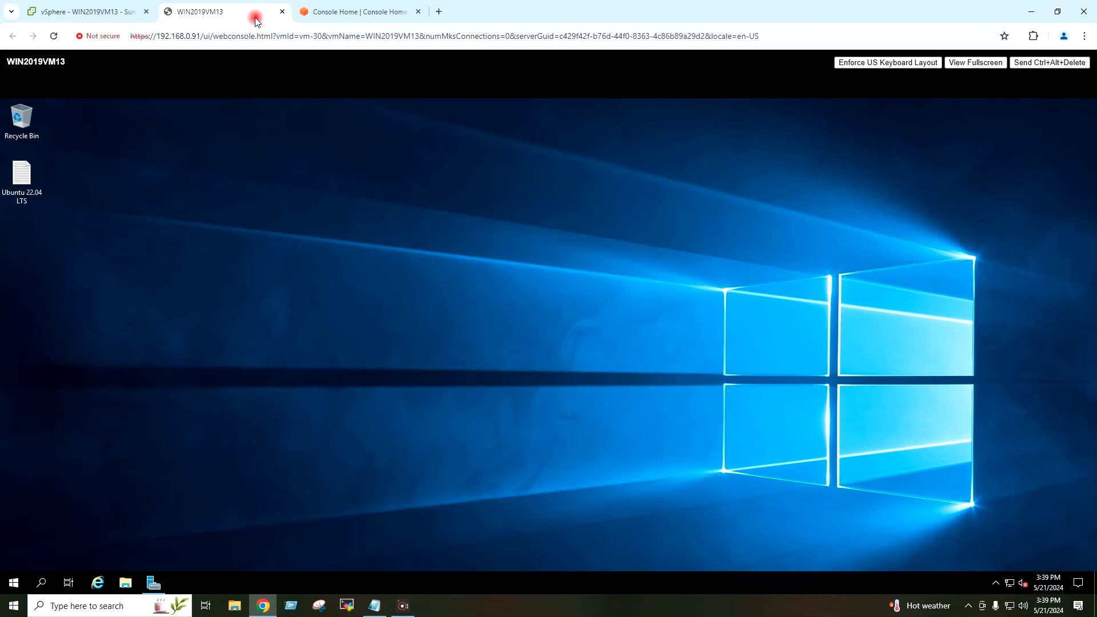
# Step: Open the Ubuntu 22.04 LTS test file in Notepad on the VM, then close it
pyautogui.doubleClick(23, 180)
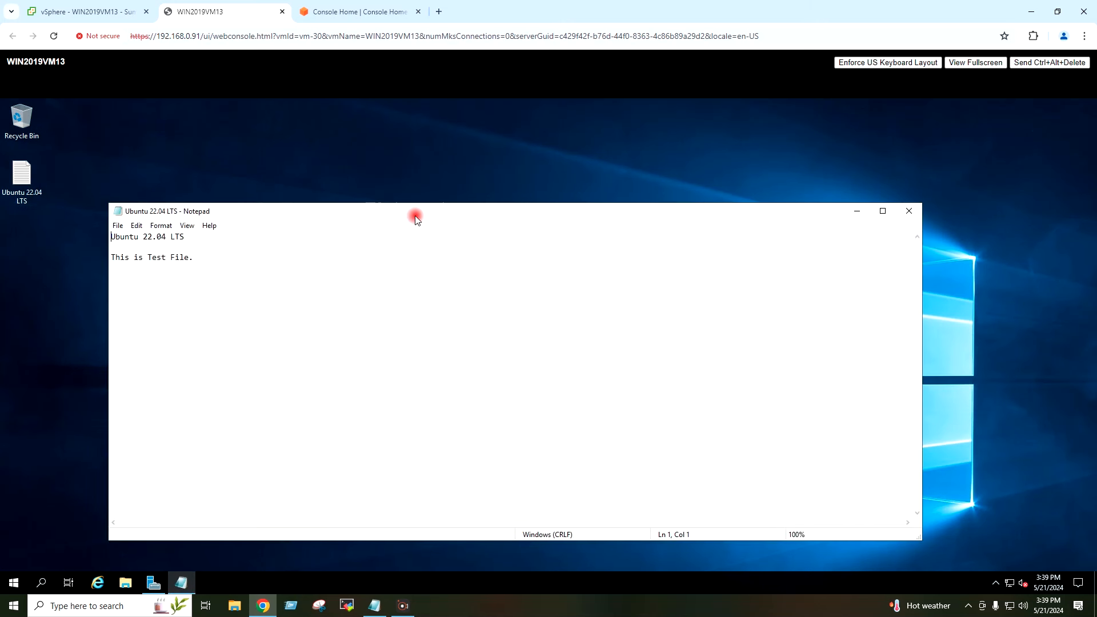
pyautogui.moveTo(419, 211); pyautogui.dragTo(403, 199)
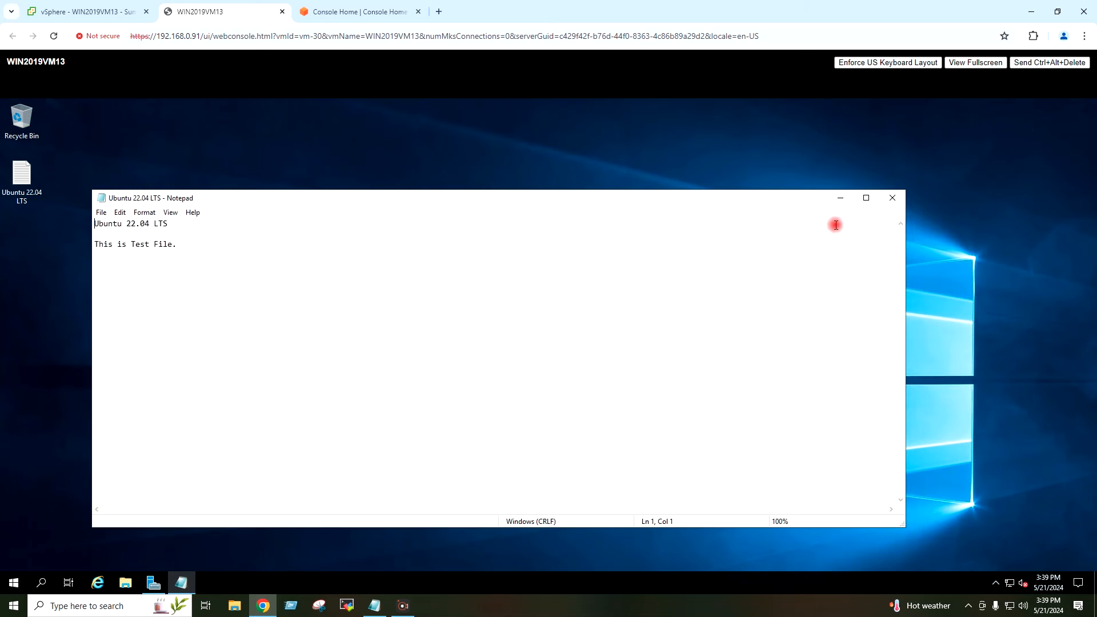
pyautogui.click(892, 198)
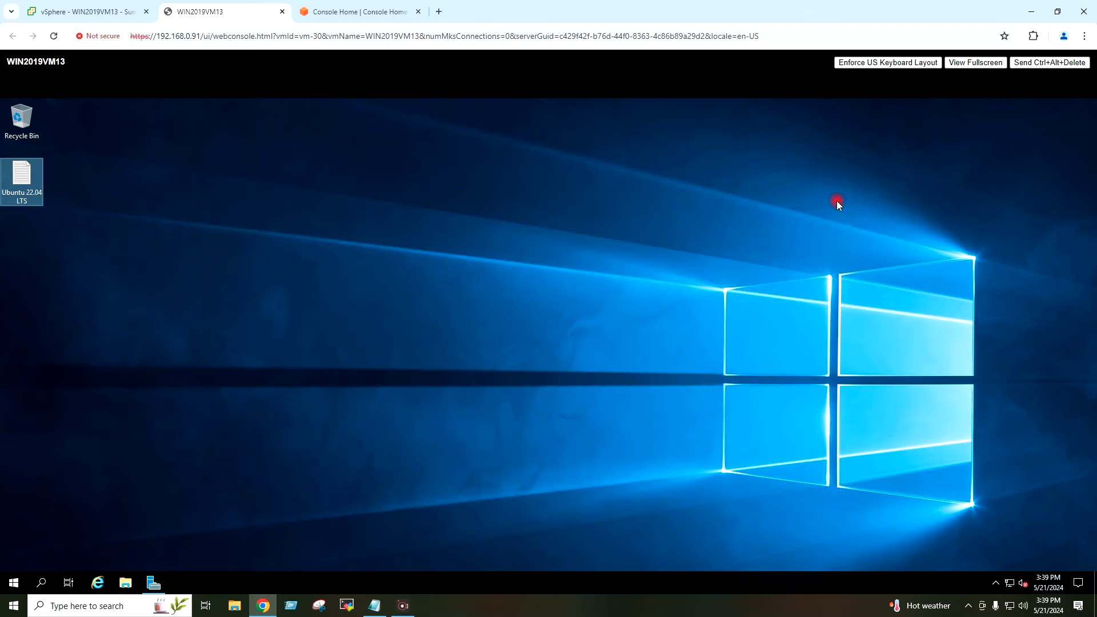
# Step: Close the WIN2019VM13 console tab and minimize the browser to the desktop
pyautogui.click(86, 11)
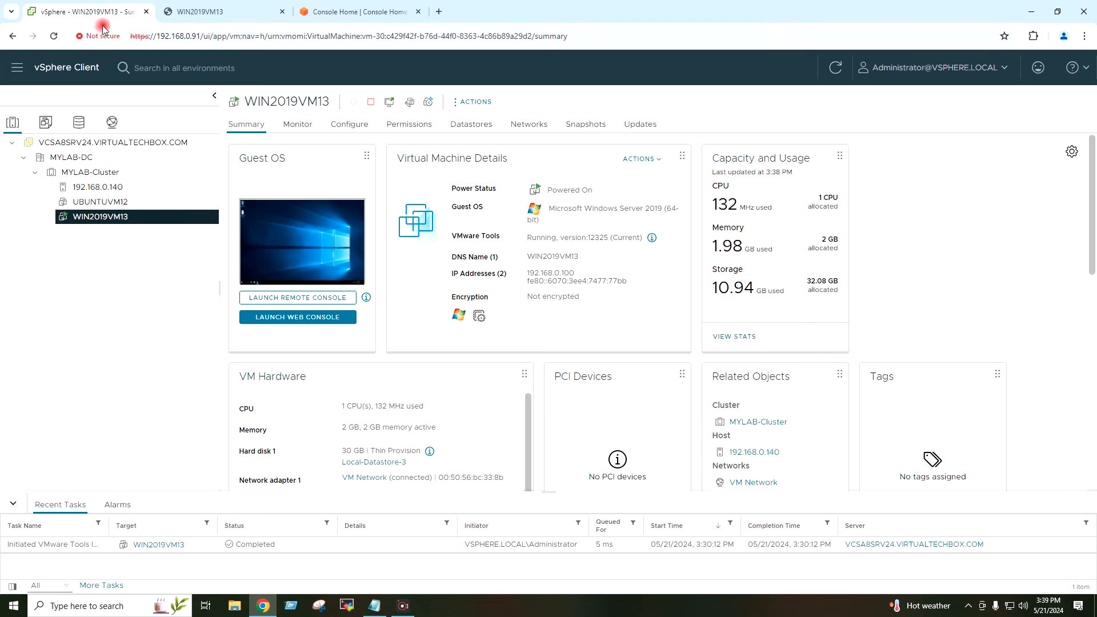
pyautogui.click(283, 12)
pyautogui.click(1031, 12)
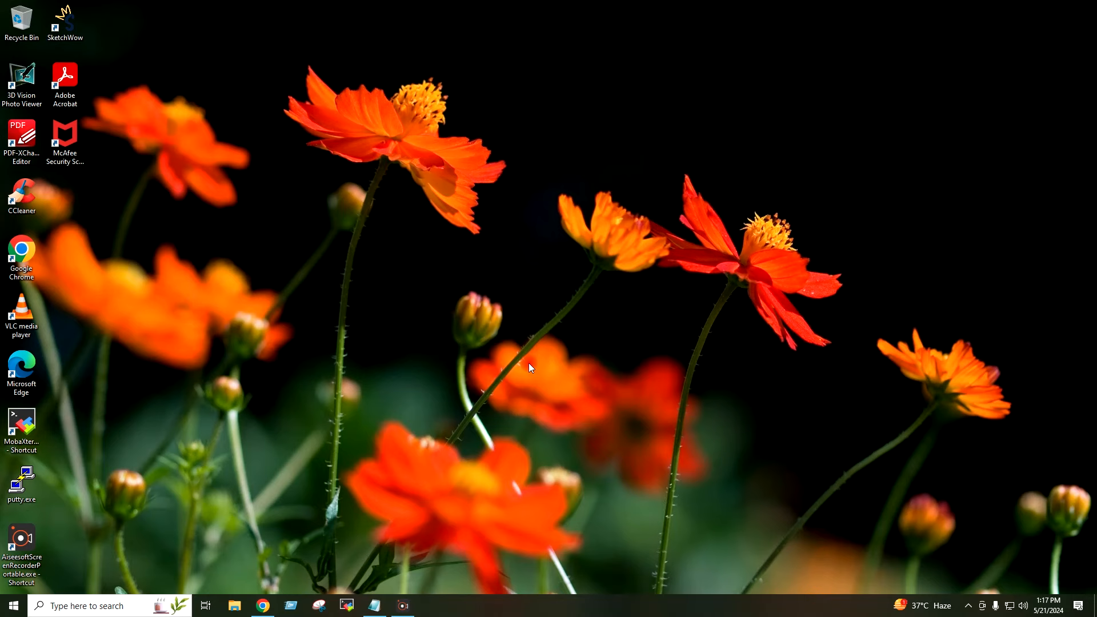
# Step: Restore the browser, go to AWS Console Home, open IAM and show its empty Users list
pyautogui.click(263, 605)
pyautogui.click(250, 92)
pyautogui.click(237, 12)
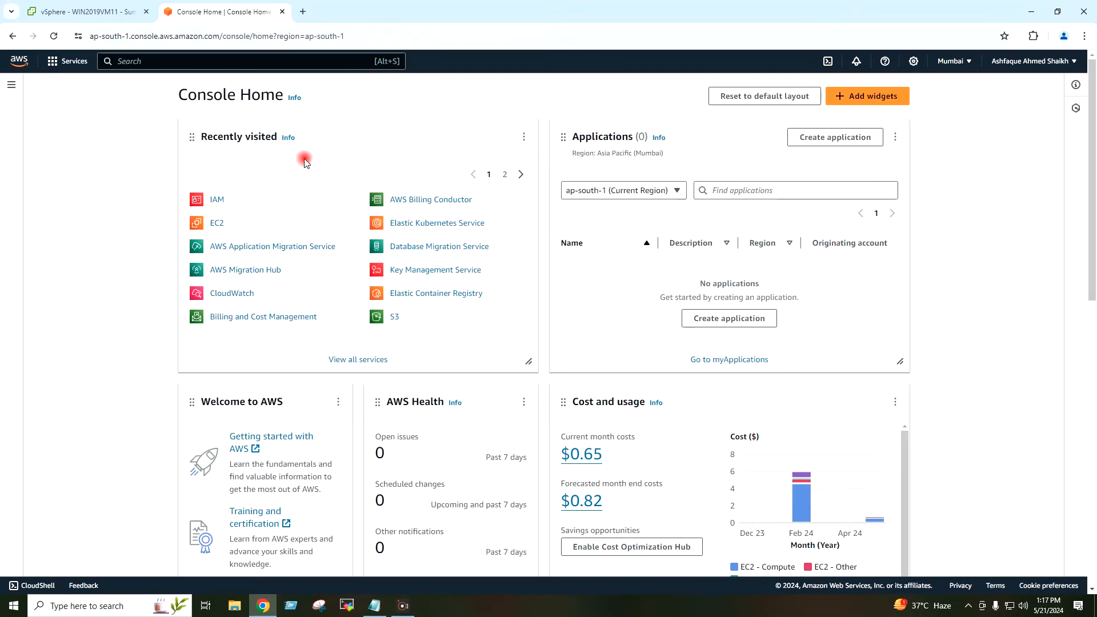
pyautogui.click(218, 201)
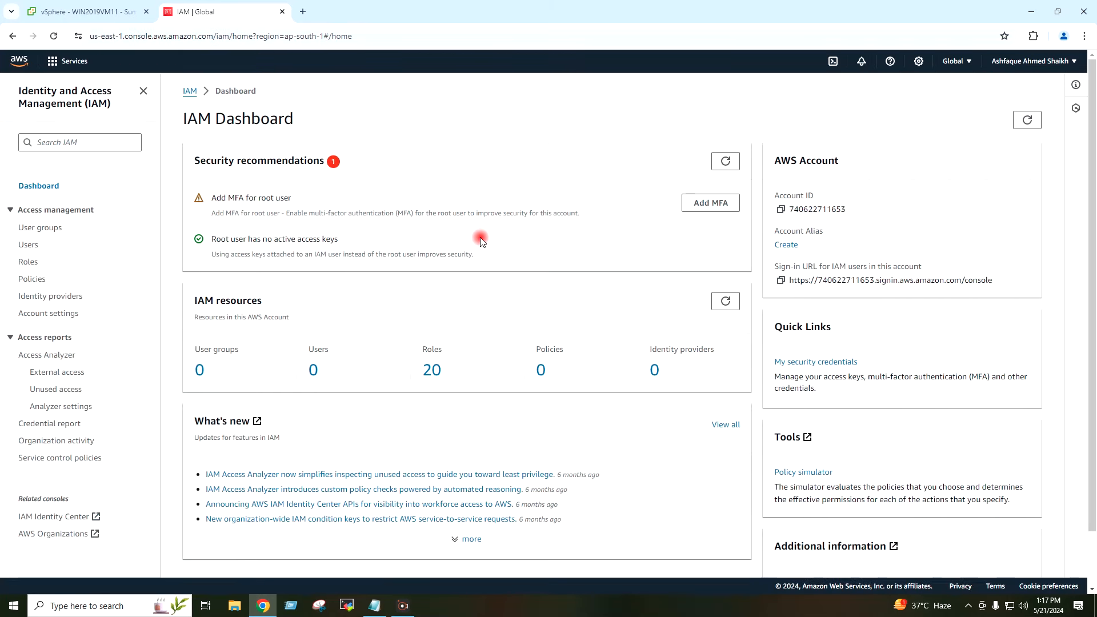
pyautogui.click(31, 245)
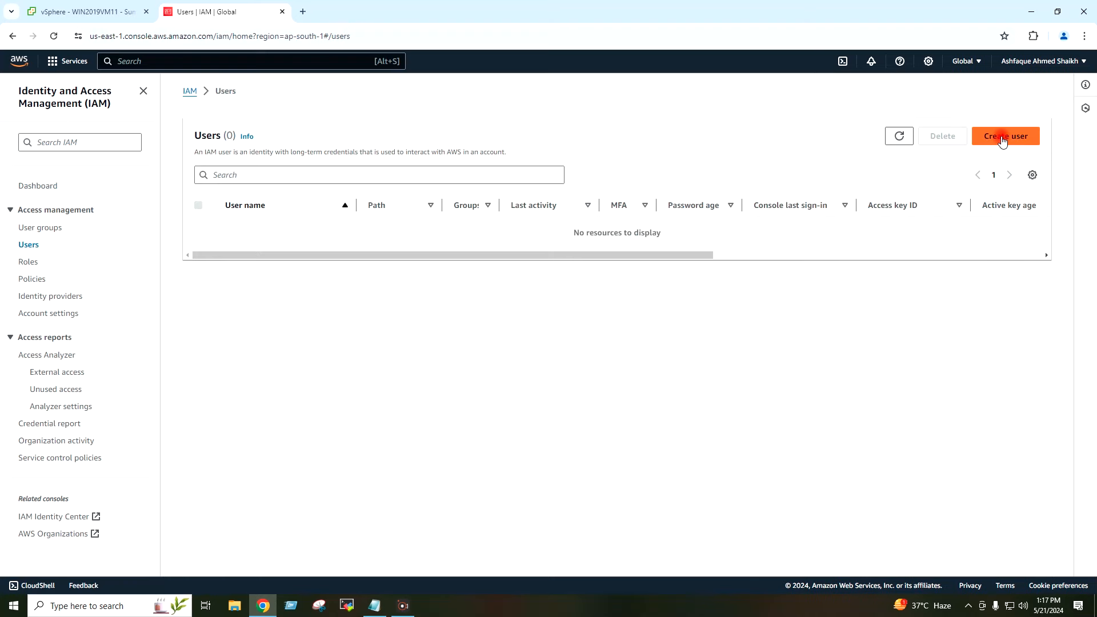
# Step: Create a user named VMware-Migration by pasting the name, and continue to Set permissions
pyautogui.click(1001, 141)
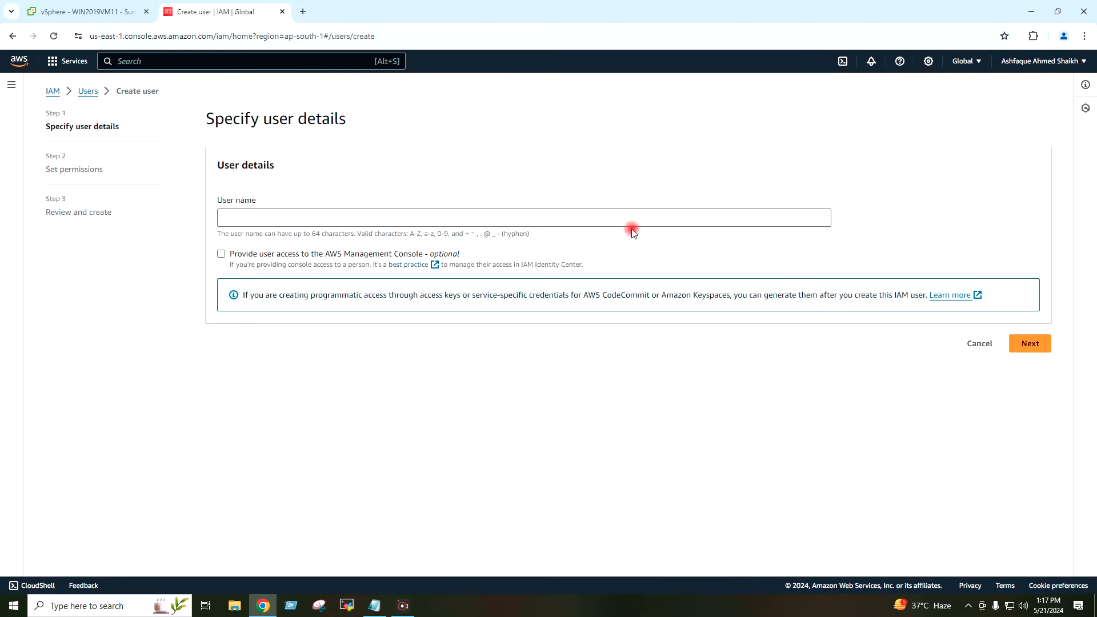
pyautogui.click(421, 218)
pyautogui.write('VMware-Migration')
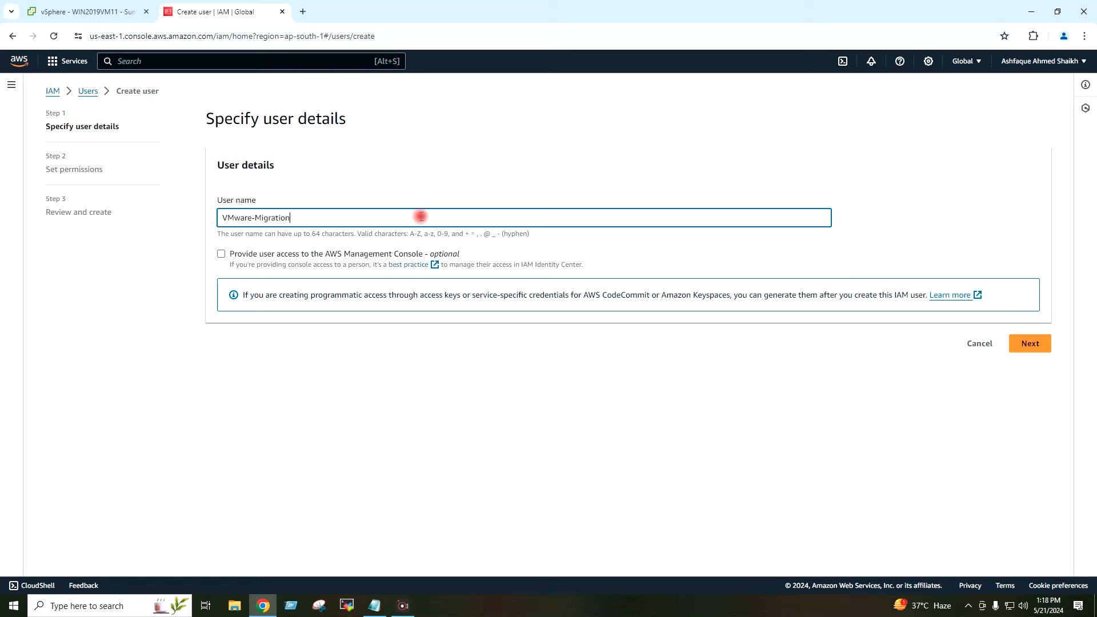
pyautogui.click(435, 166)
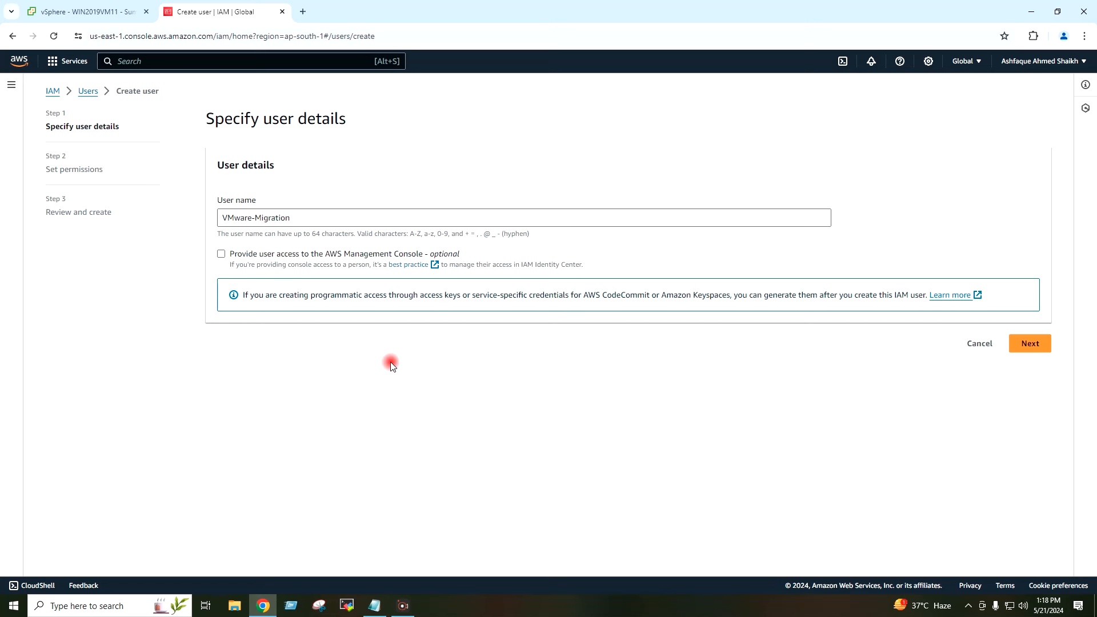
pyautogui.click(1032, 343)
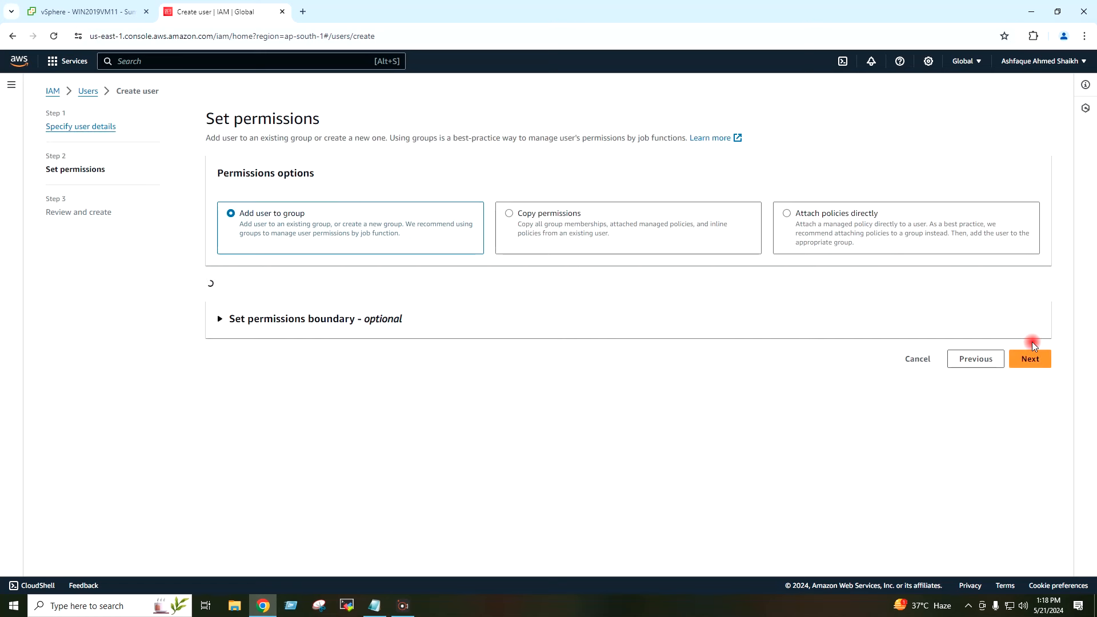
# Step: Attach directly the 'mig'-filtered AWSApplicationMigrationAgentPolicy and AWSApplicationMigrationVCenterClientPolicy, then go to review
pyautogui.click(788, 214)
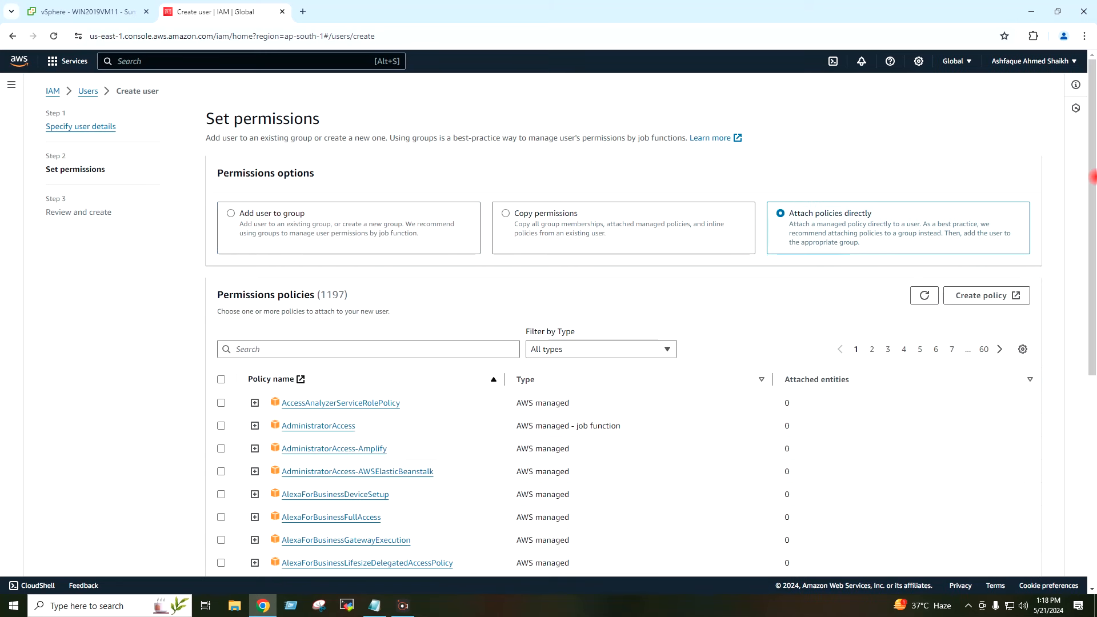
pyautogui.click(414, 345)
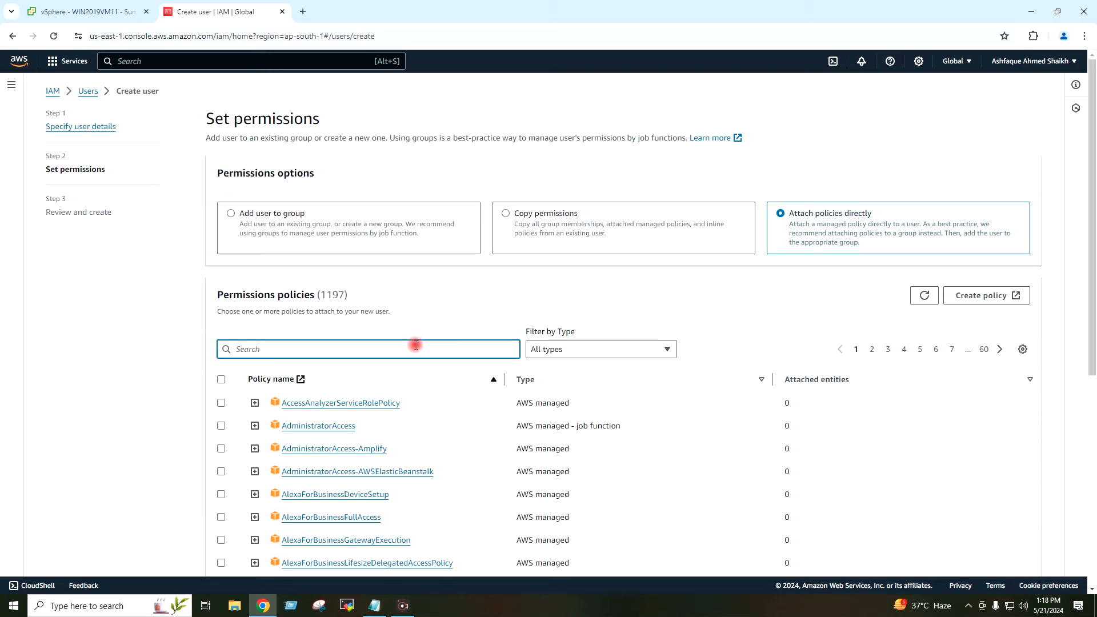
pyautogui.write('migration')
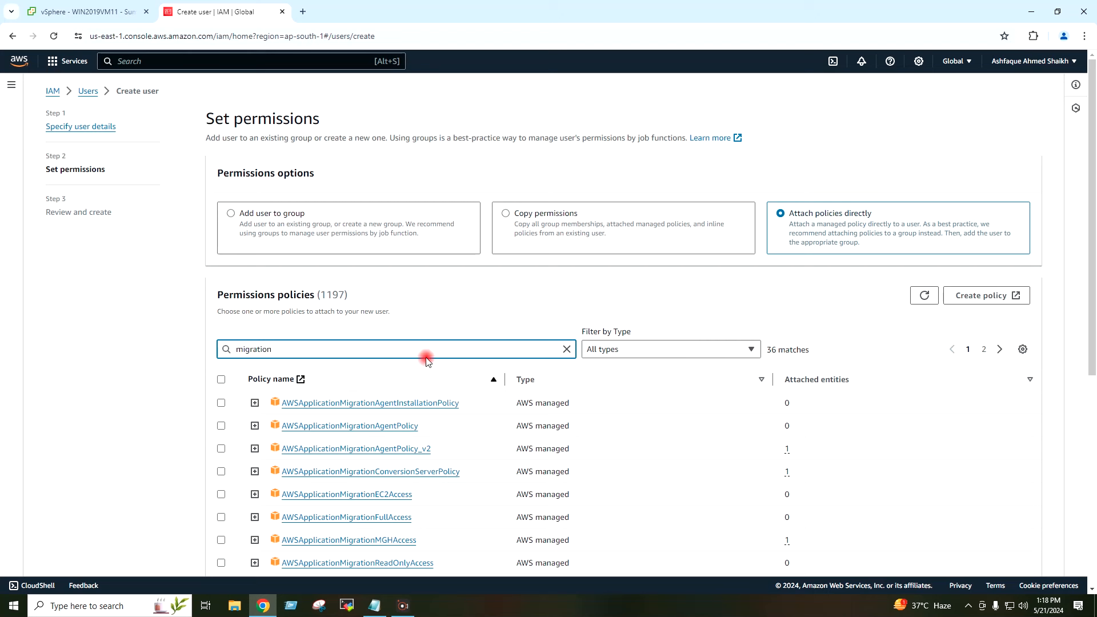
pyautogui.click(221, 426)
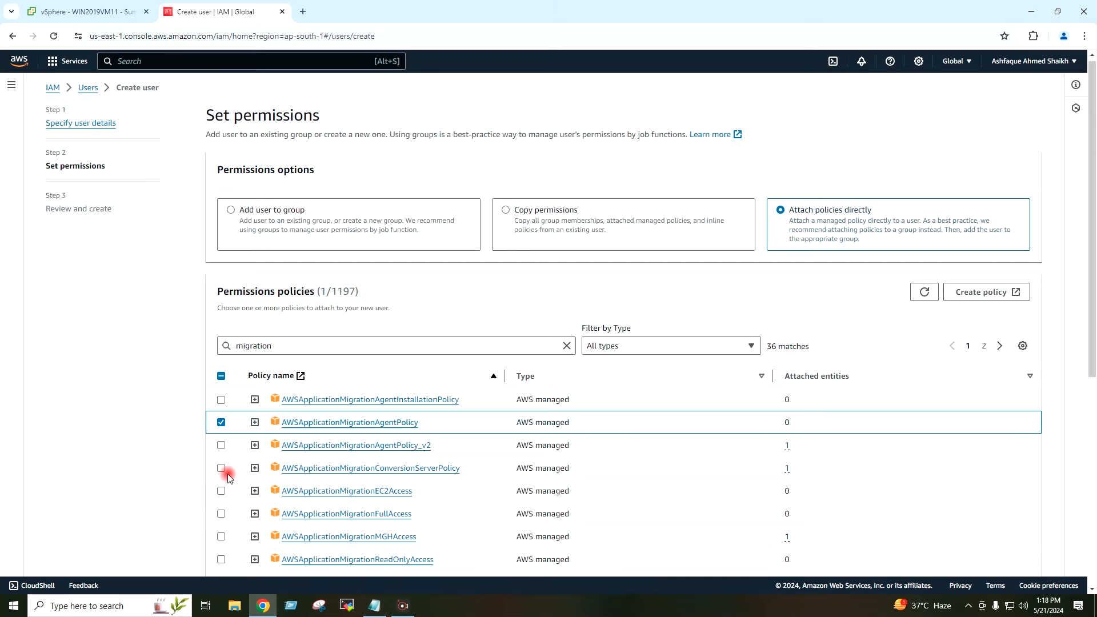
pyautogui.scroll(-1, 224, 474)
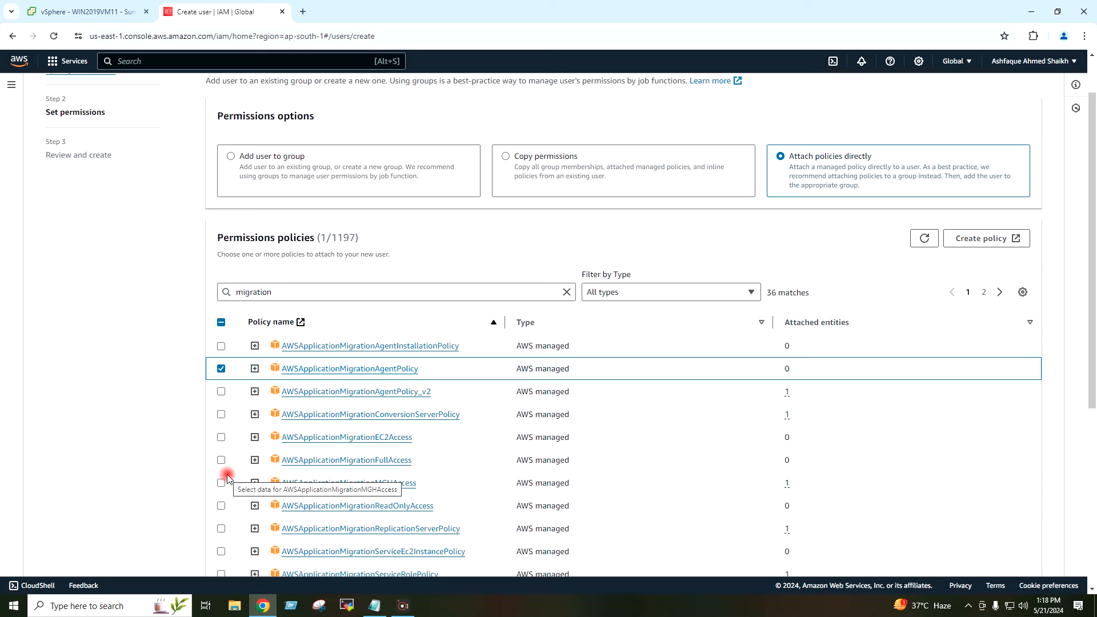
pyautogui.scroll(-1, 227, 479)
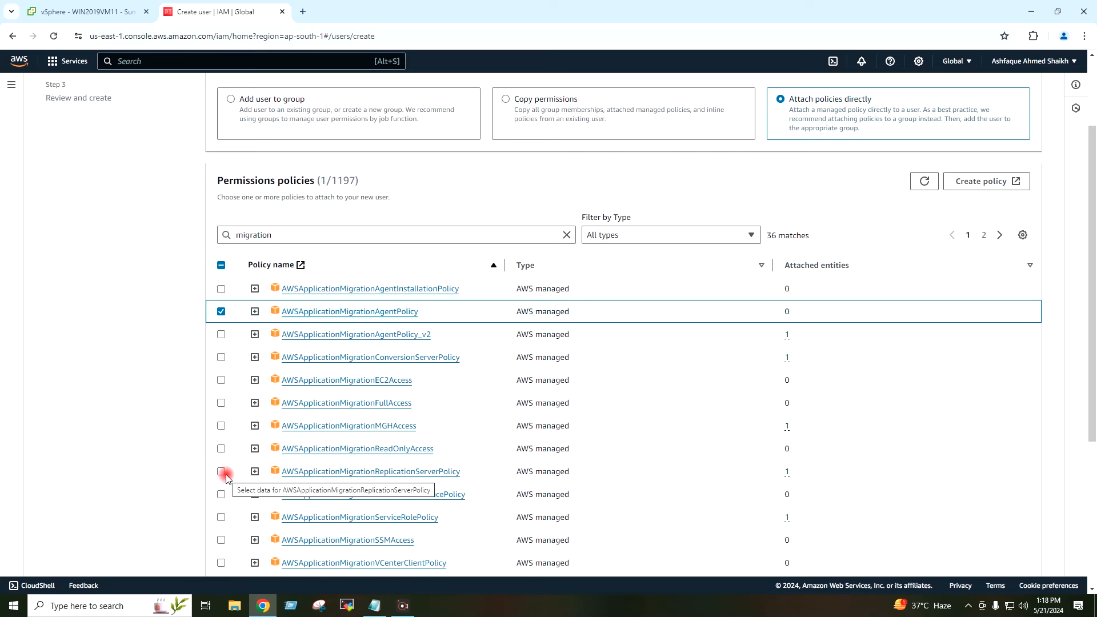
pyautogui.scroll(-1, 257, 451)
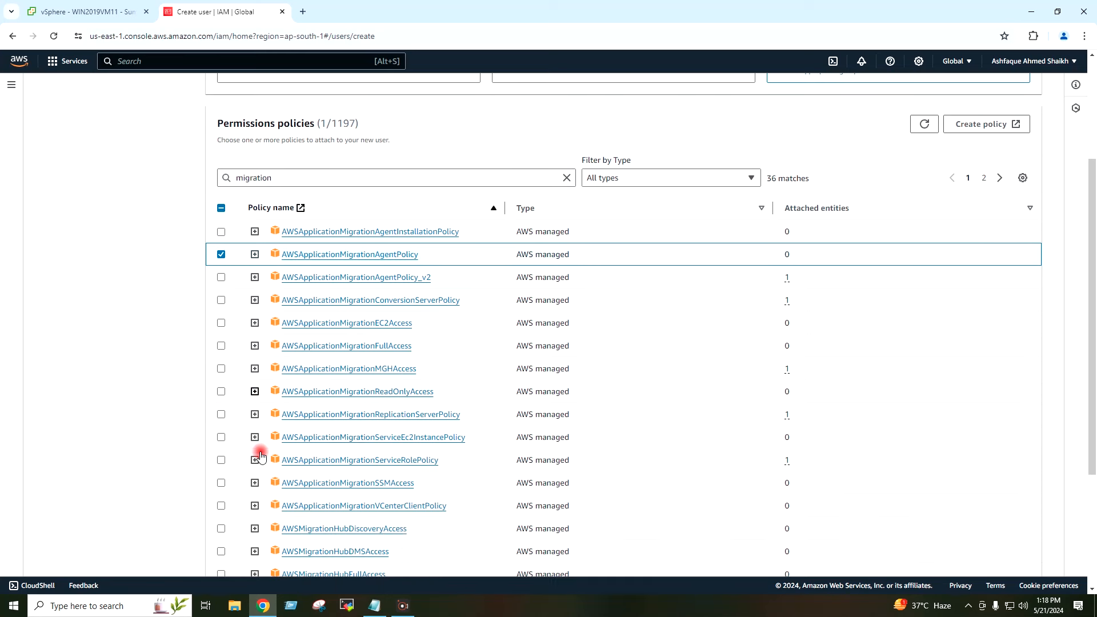
pyautogui.click(221, 506)
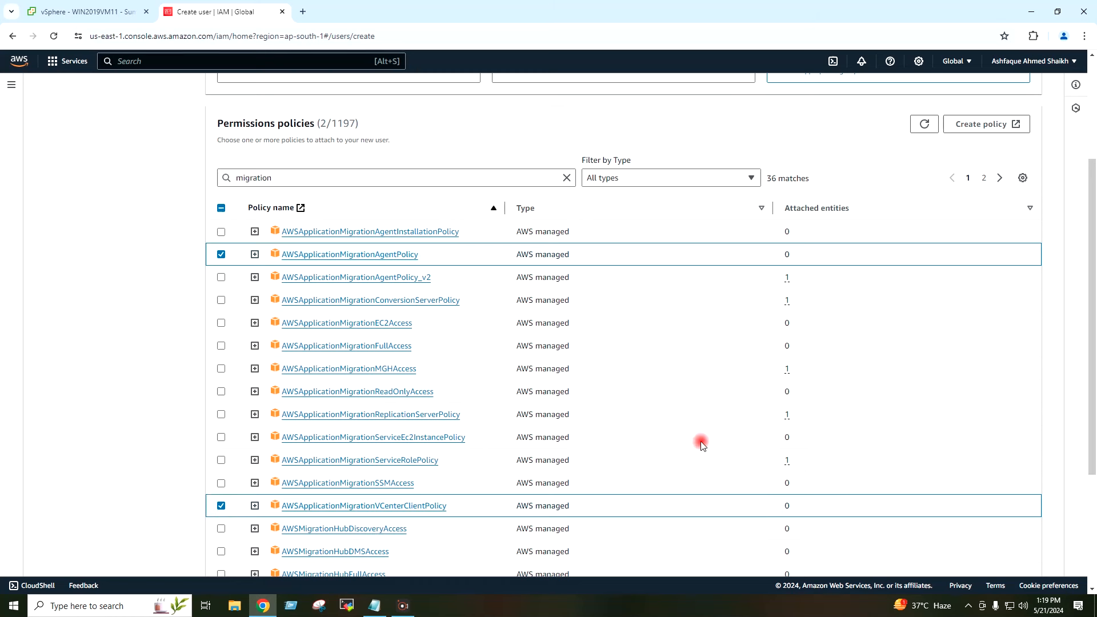
pyautogui.scroll(-3, 974, 397)
pyautogui.click(1028, 551)
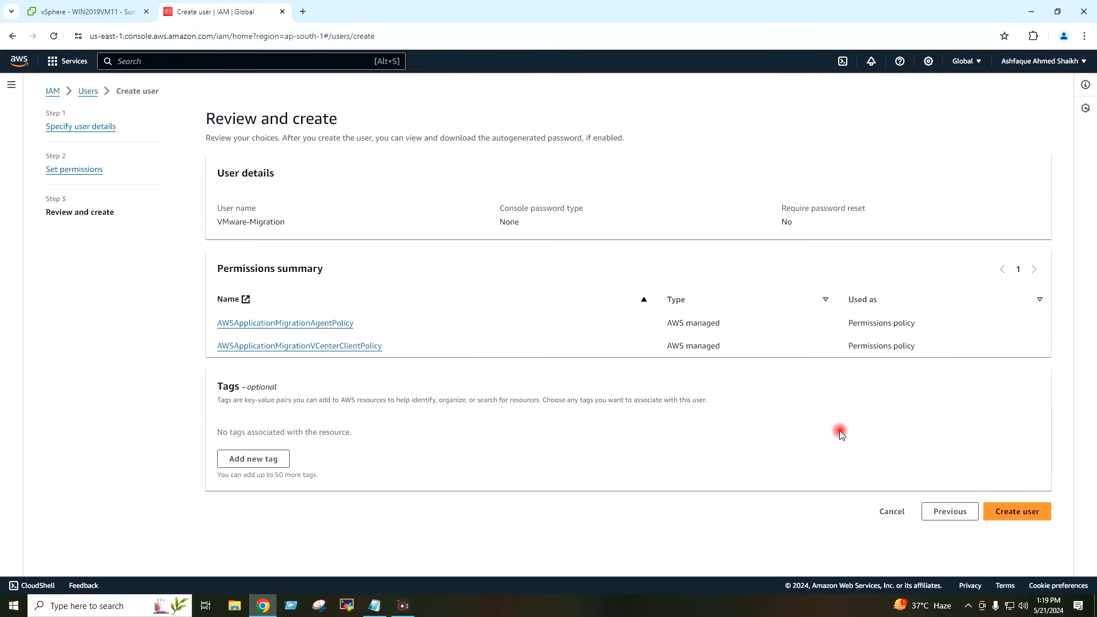
# Step: Create the VMware-Migration user and open its details page with the attached policies
pyautogui.click(1022, 515)
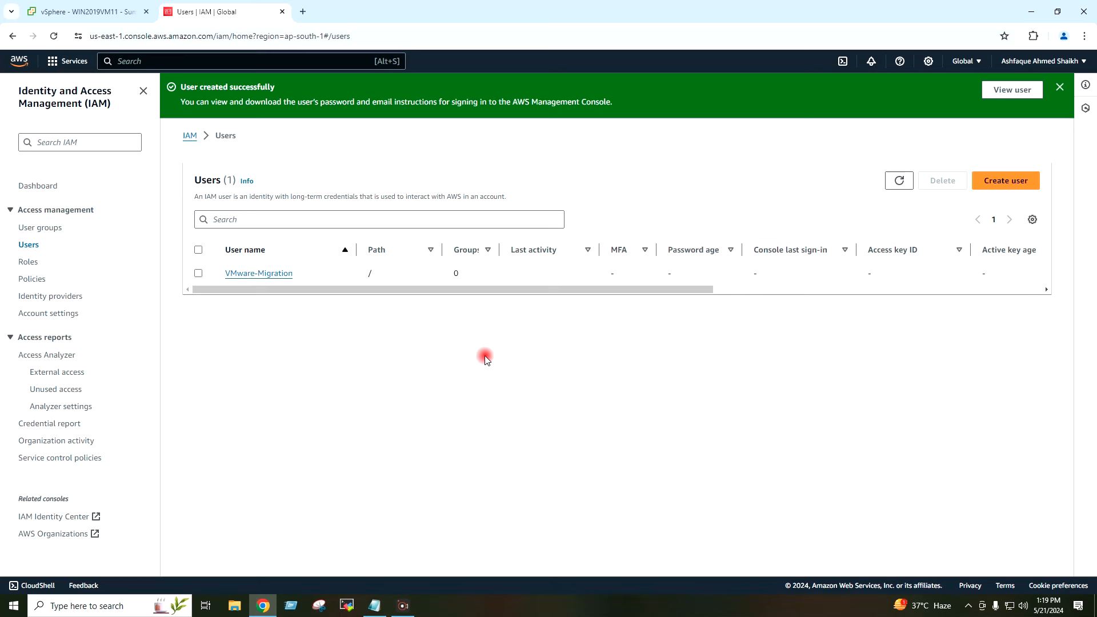
pyautogui.click(266, 274)
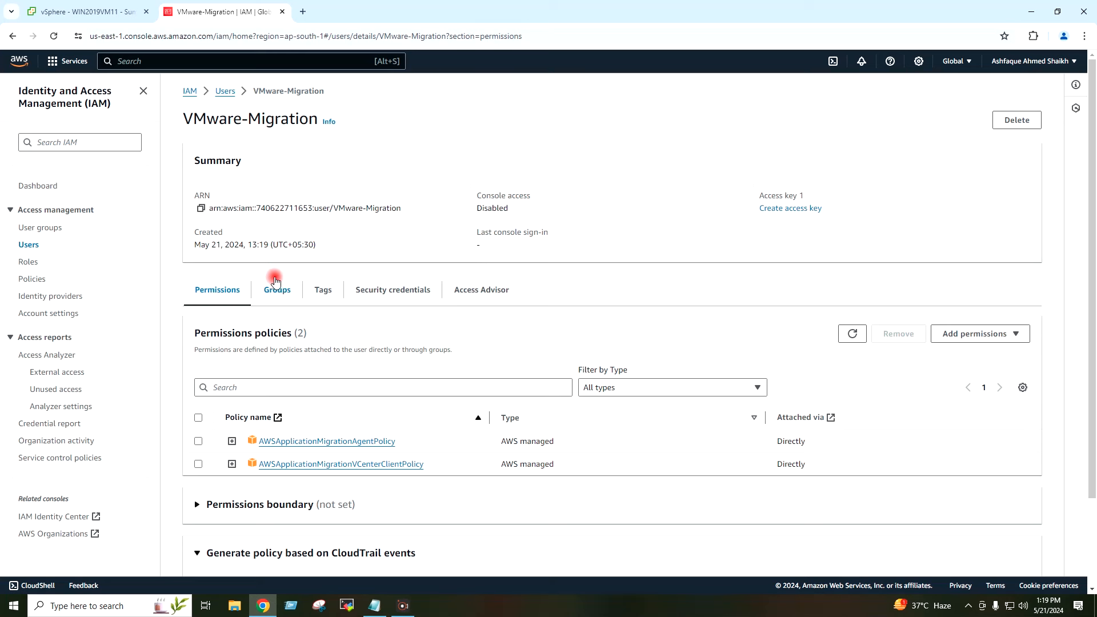
pyautogui.scroll(-2, 320, 251)
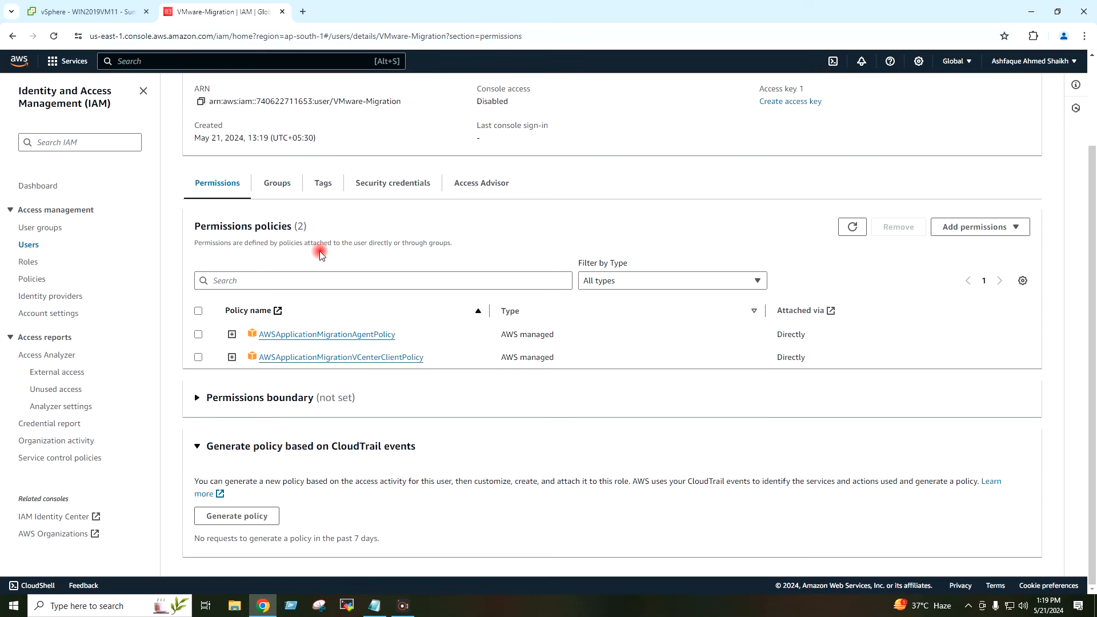
pyautogui.scroll(2, 320, 251)
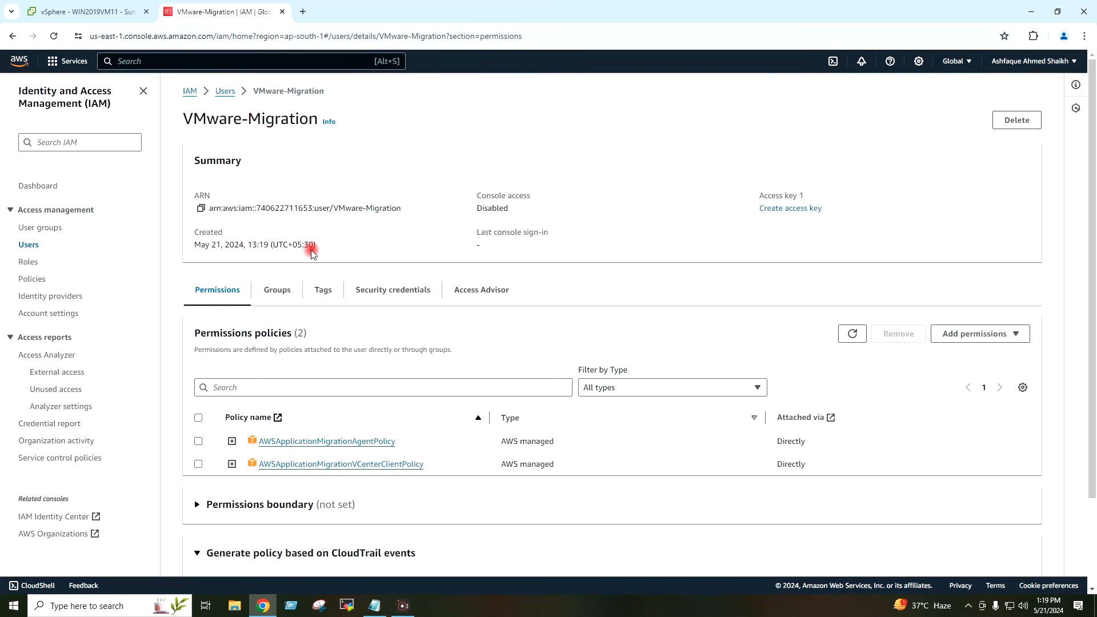
# Step: Show the VMware-Migration user's Security credentials tab
pyautogui.click(390, 298)
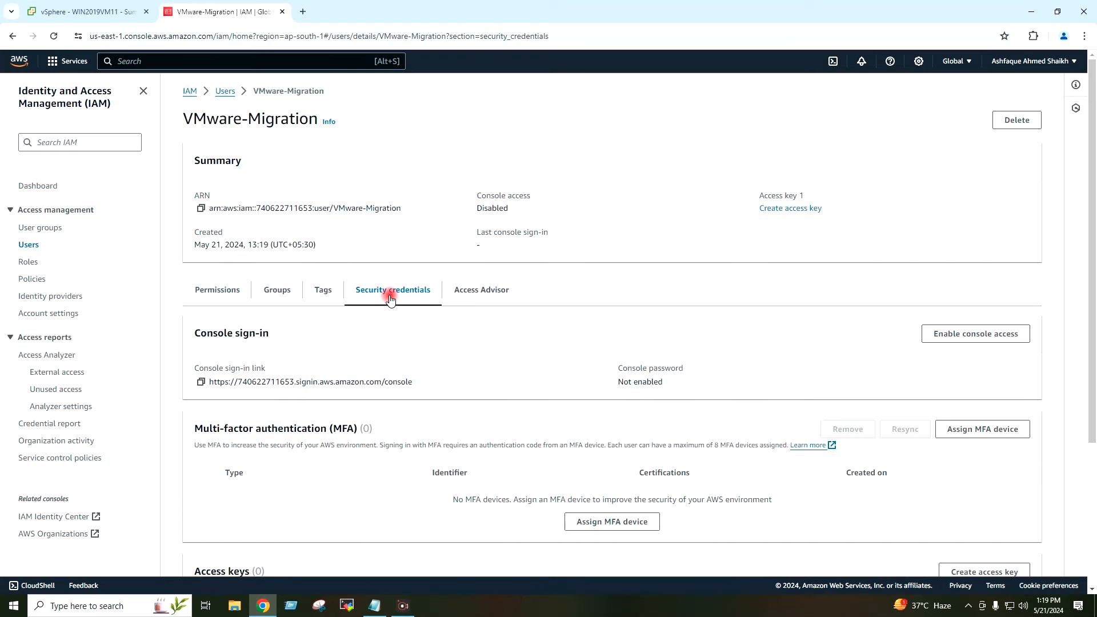
pyautogui.scroll(-1, 462, 332)
pyautogui.scroll(-5, 459, 331)
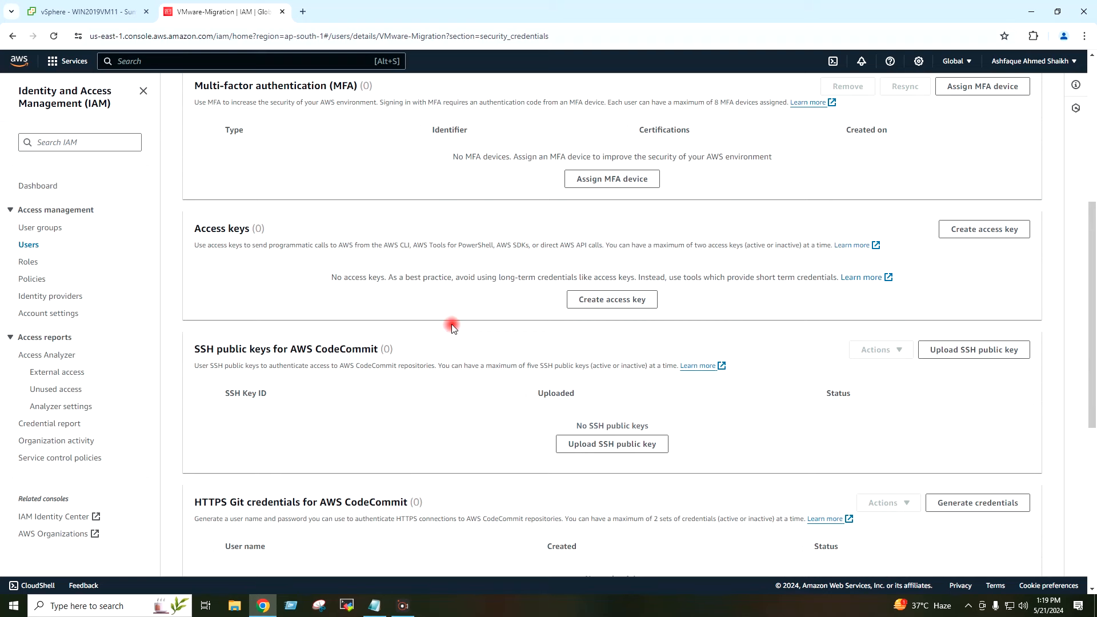
pyautogui.scroll(2, 452, 327)
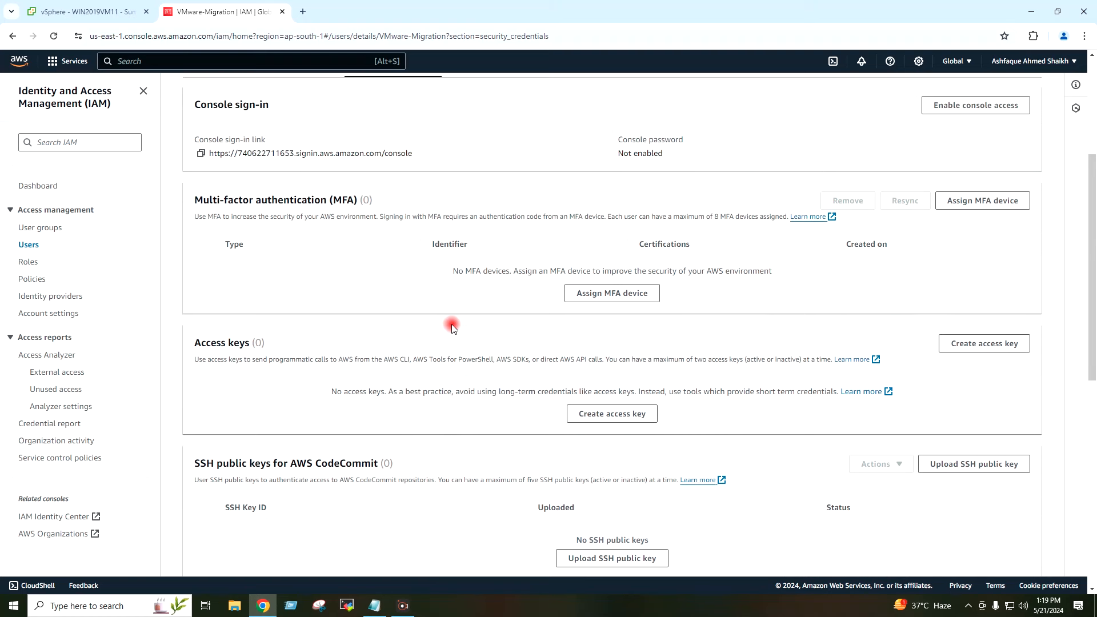
# Step: Create a CLI access key for VMware-Migration and download it as VMware-Migration_accessKeys.csv
pyautogui.click(574, 418)
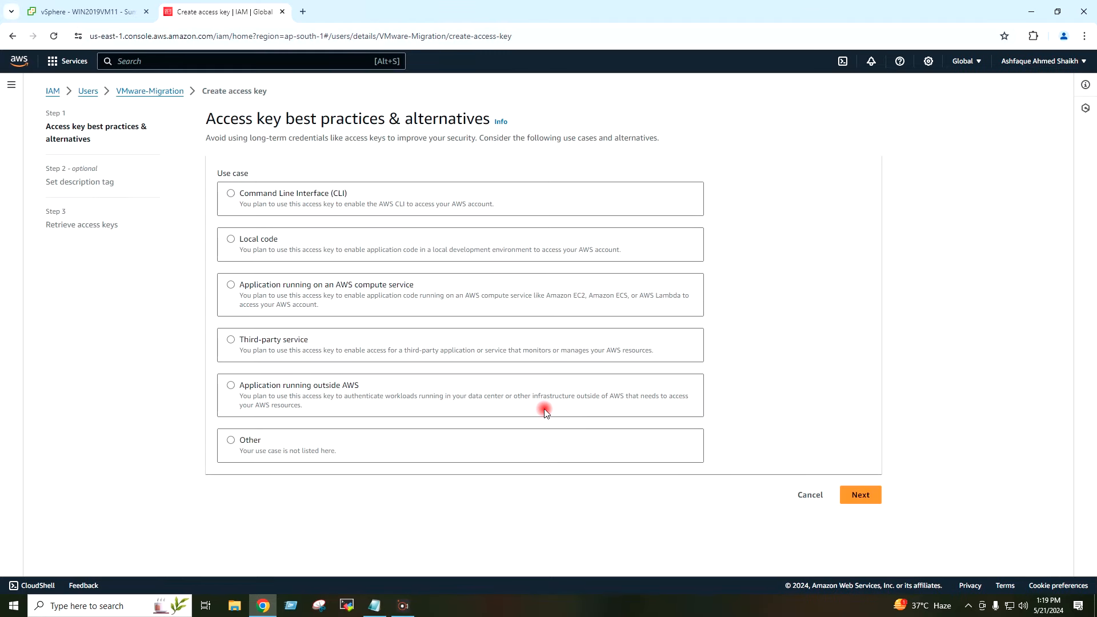
pyautogui.click(247, 198)
pyautogui.scroll(-1, 509, 264)
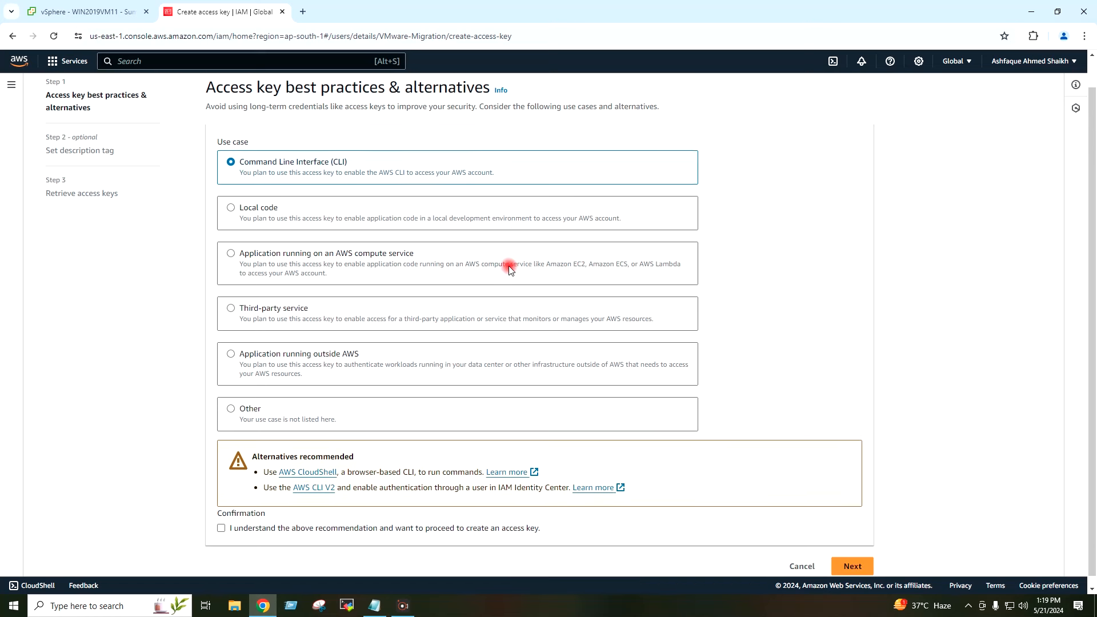
pyautogui.click(221, 518)
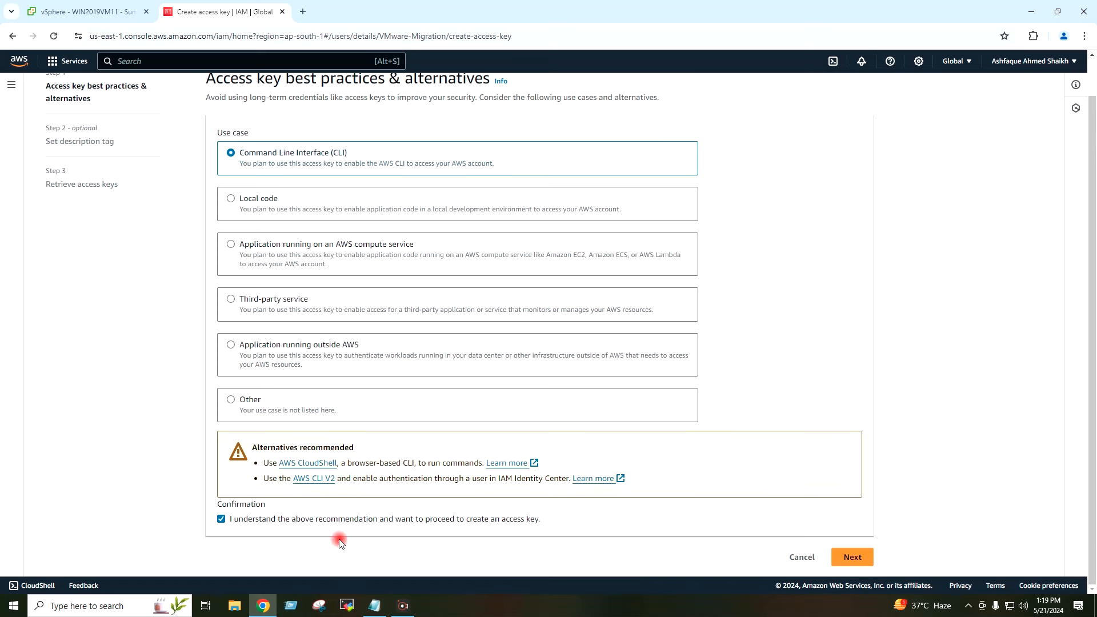
pyautogui.click(851, 557)
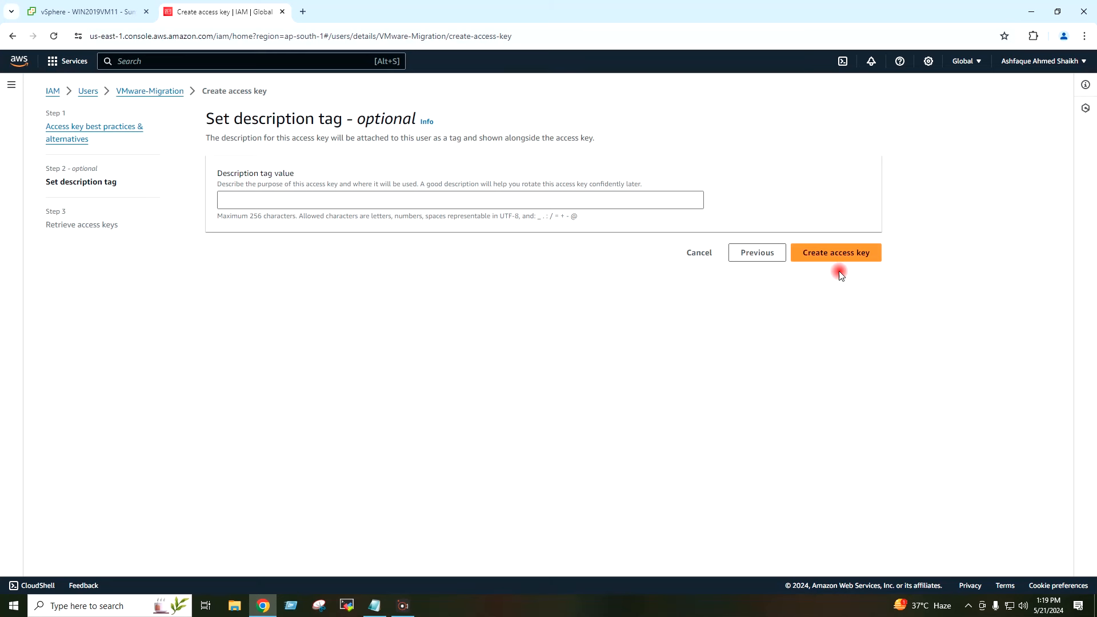
pyautogui.click(828, 258)
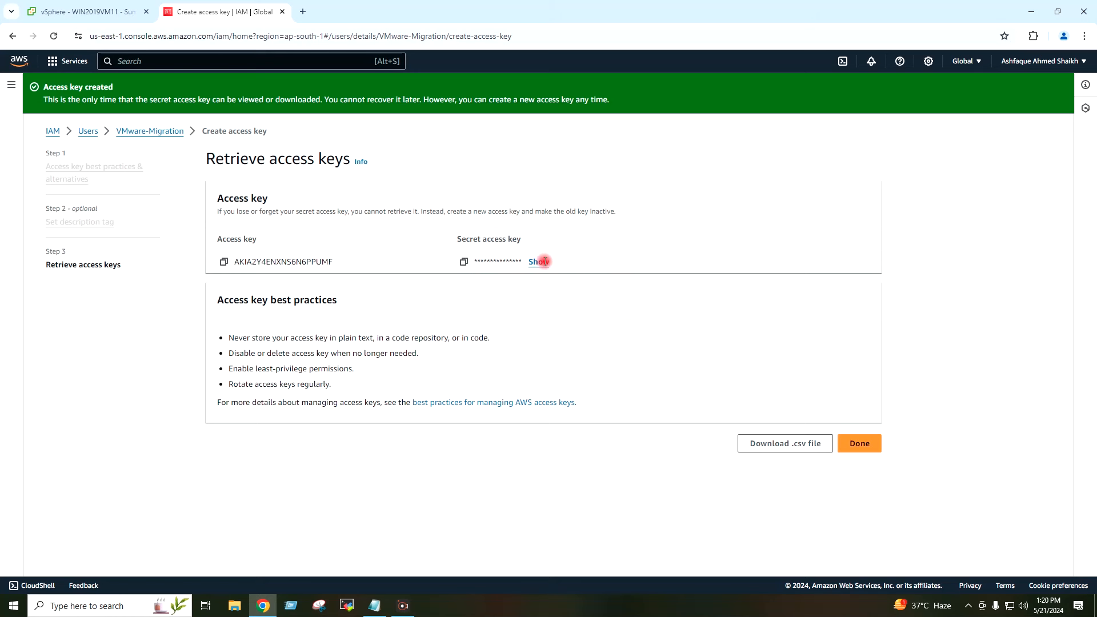
pyautogui.click(767, 449)
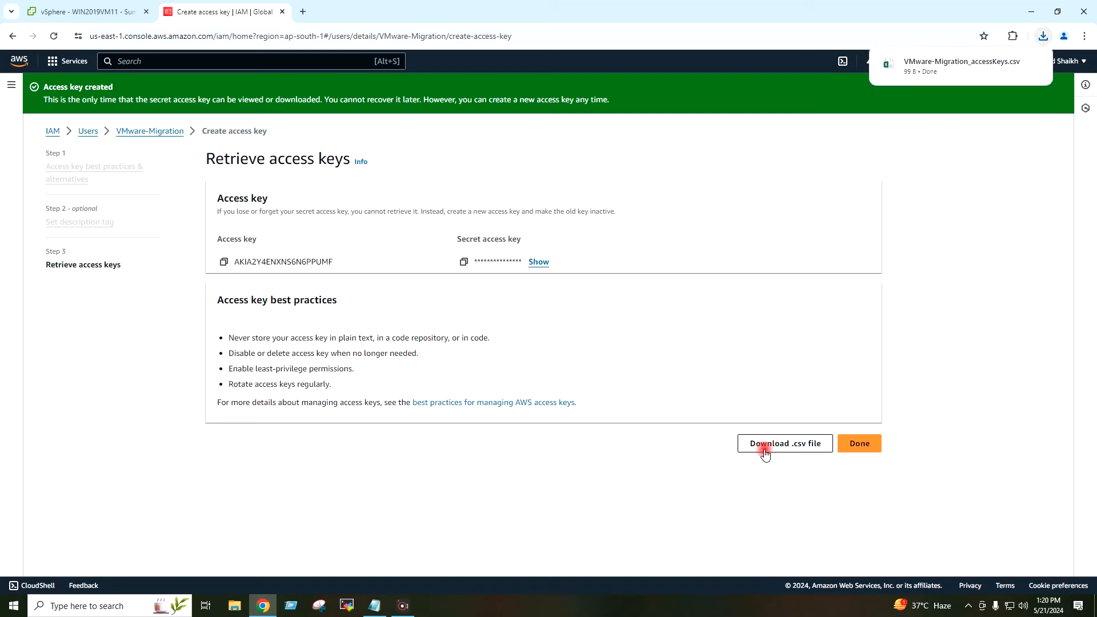
pyautogui.click(862, 449)
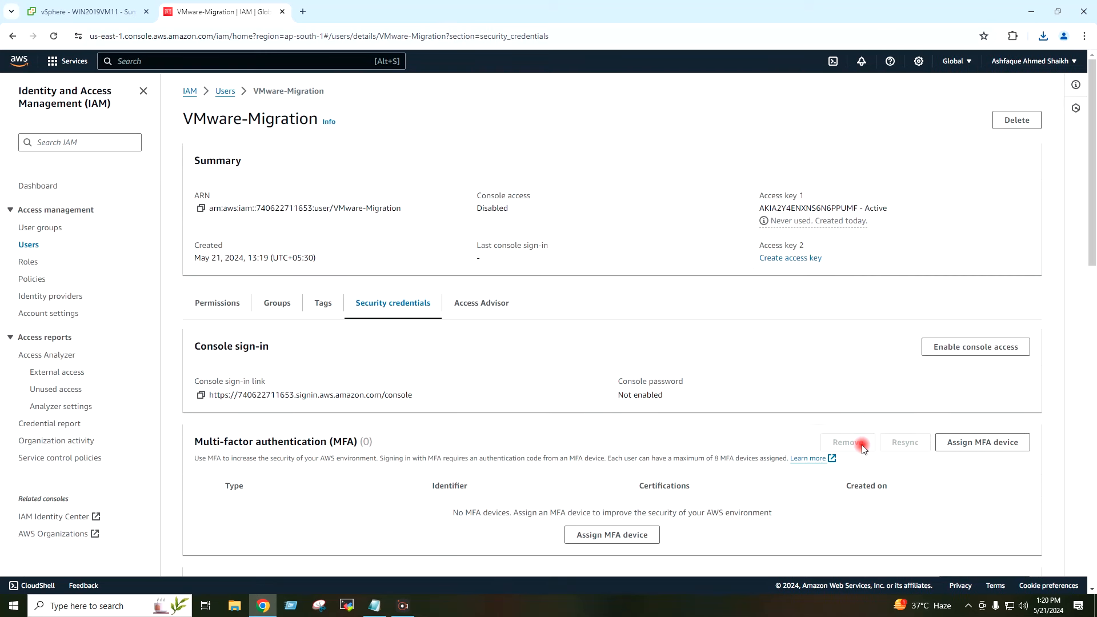
pyautogui.click(19, 60)
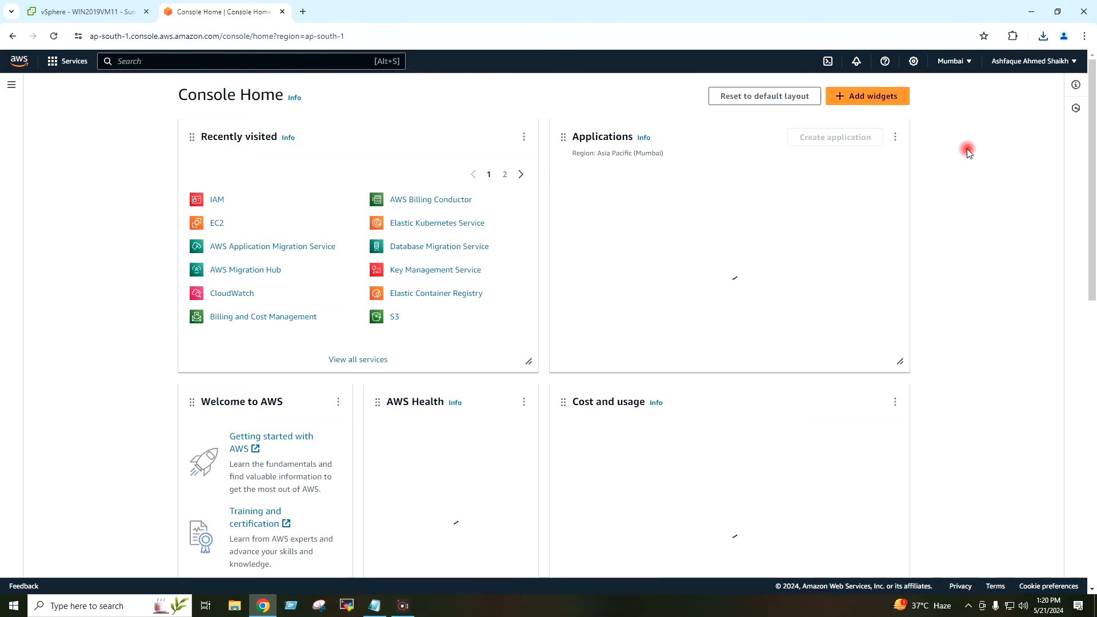
# Step: Minimize the browser to reveal the local Windows desktop
pyautogui.click(1032, 14)
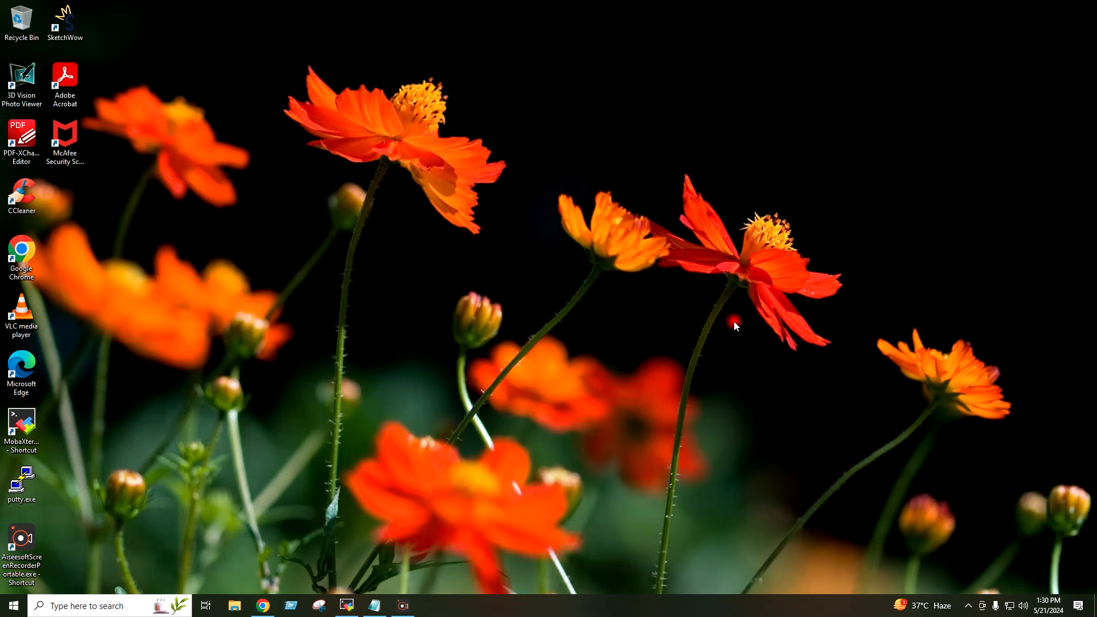
# Step: Restore vSphere Client, select UBUNTUVM12's IP 192.168.0.85, and switch to the MobaXterm SSH session
pyautogui.click(275, 600)
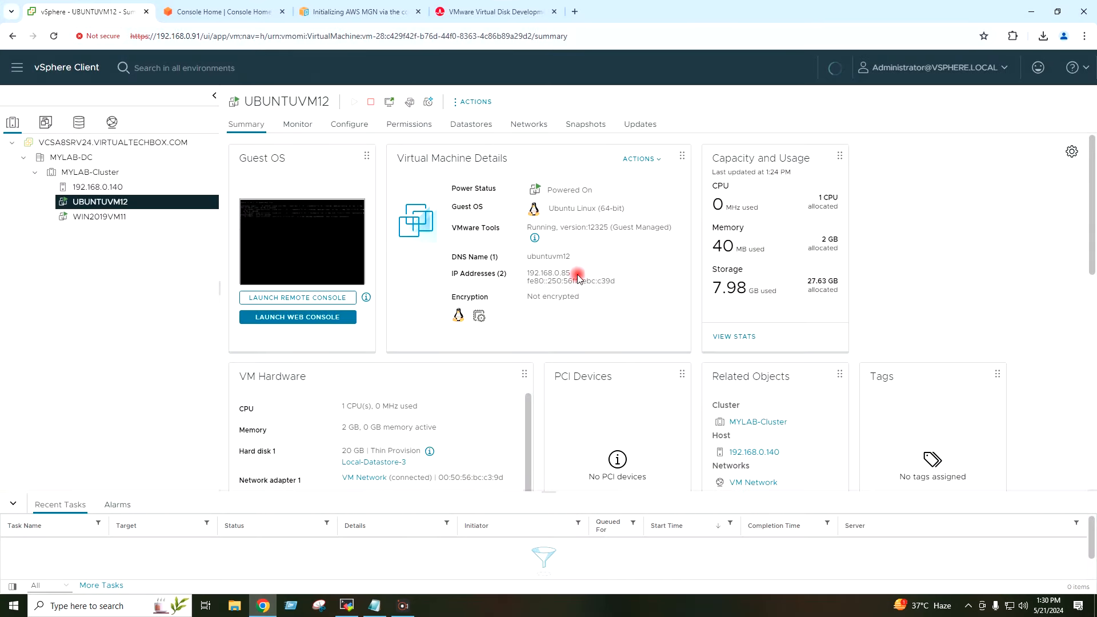
pyautogui.doubleClick(545, 273)
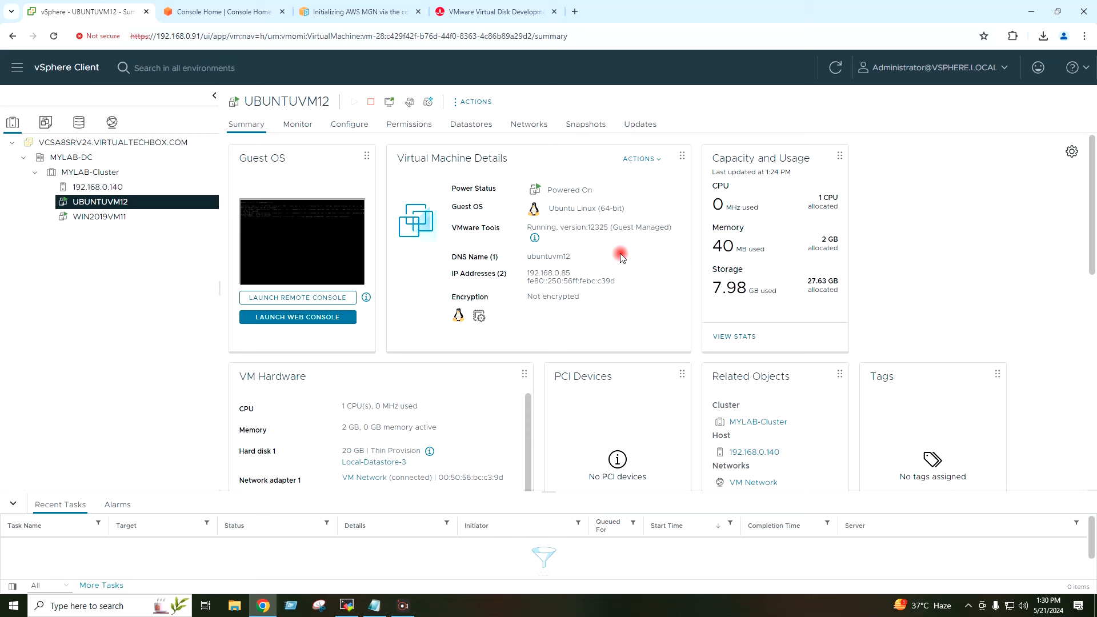
pyautogui.click(347, 607)
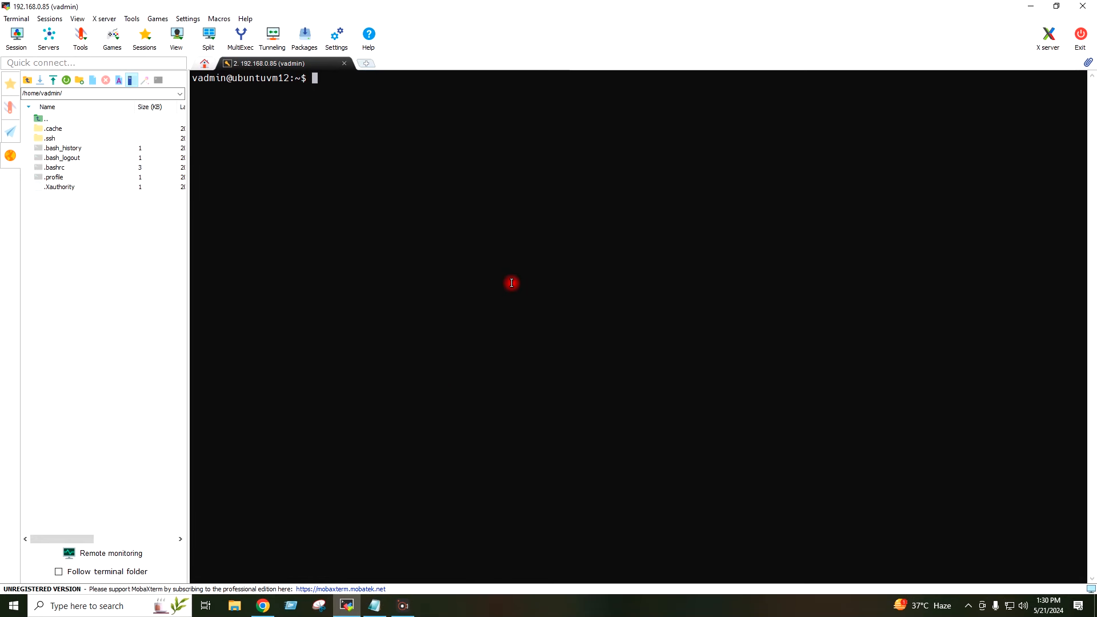
# Step: Run cat /etc/*release* and confirm the VM is Ubuntu 22.04.2 LTS
pyautogui.write('cat ')
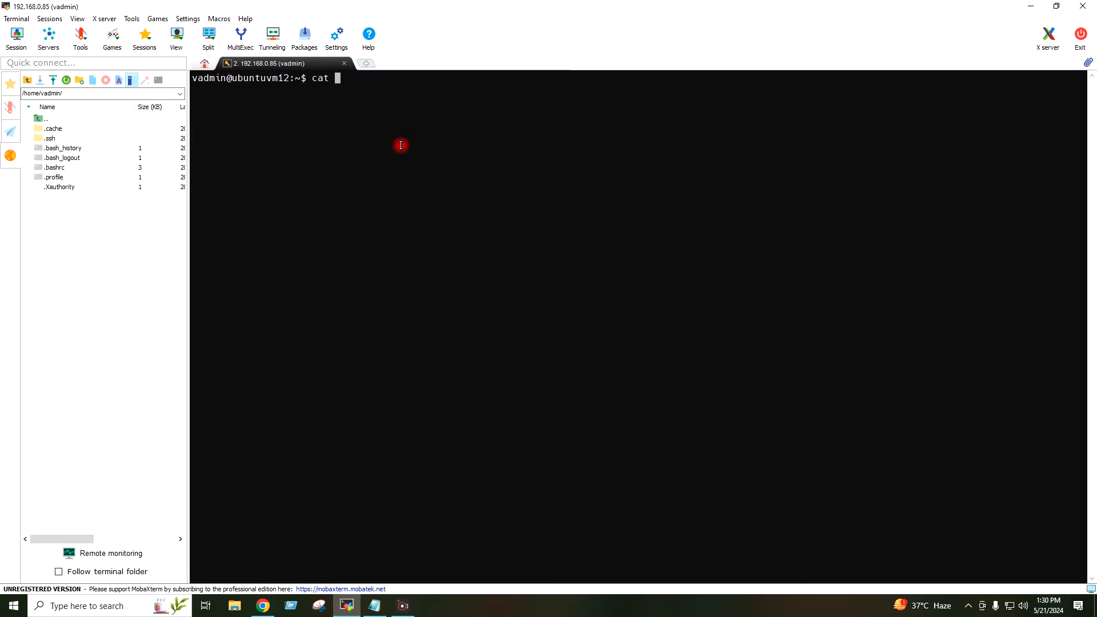
pyautogui.write('/etc/*release*')
pyautogui.press('Return')
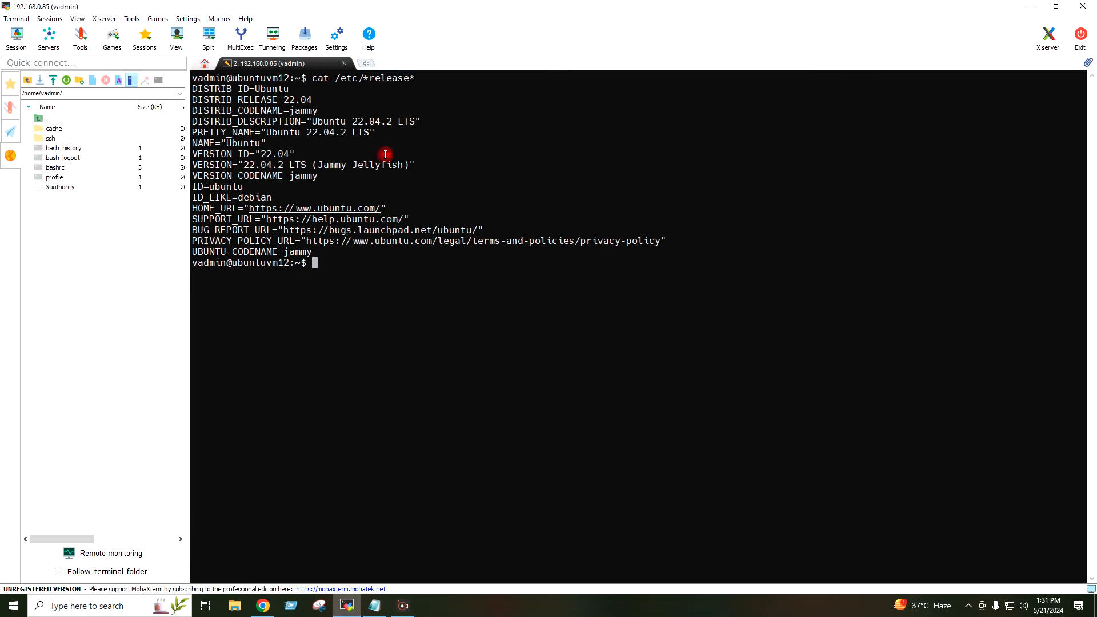
pyautogui.tripleClick(327, 132)
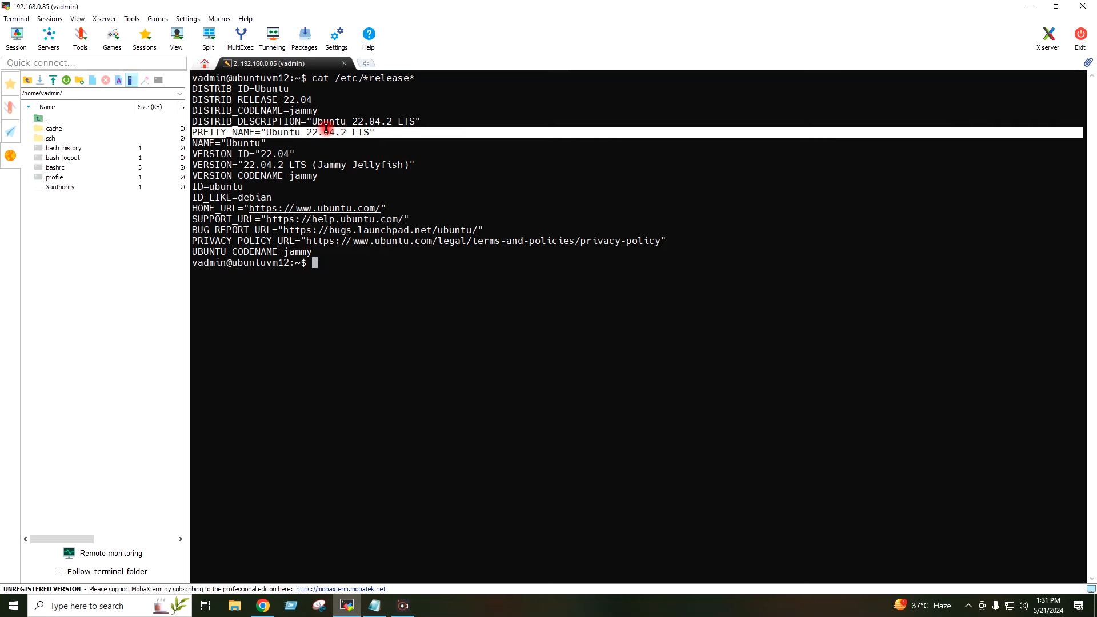
pyautogui.click(493, 154)
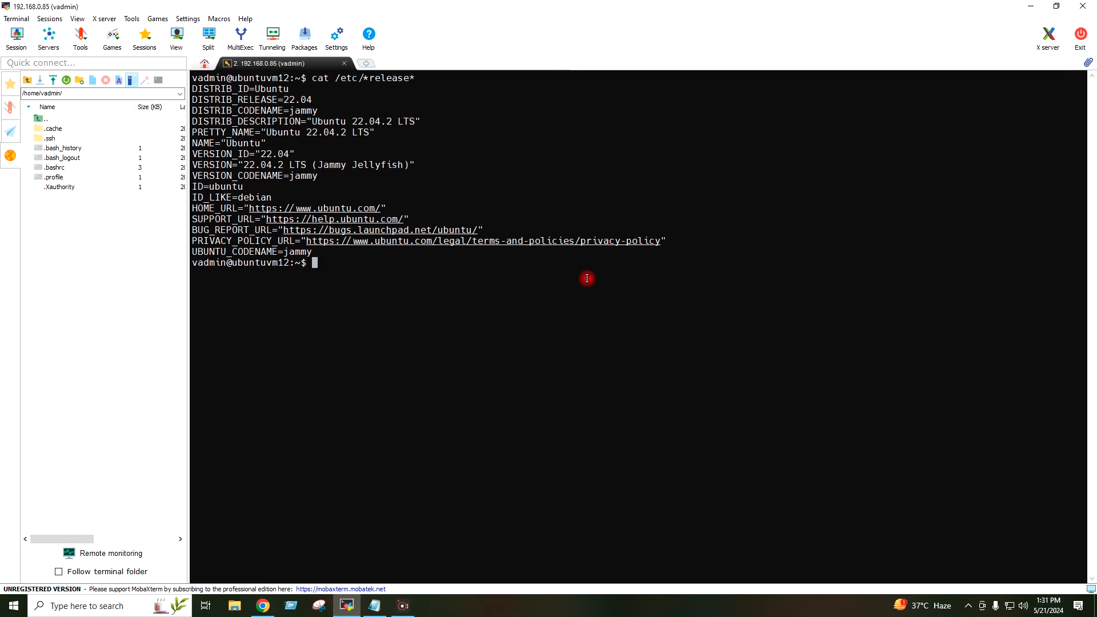
# Step: Verify python3 --version reports Python 3.10.12, then clear the terminal
pyautogui.write('python3 --version')
pyautogui.press('Return')
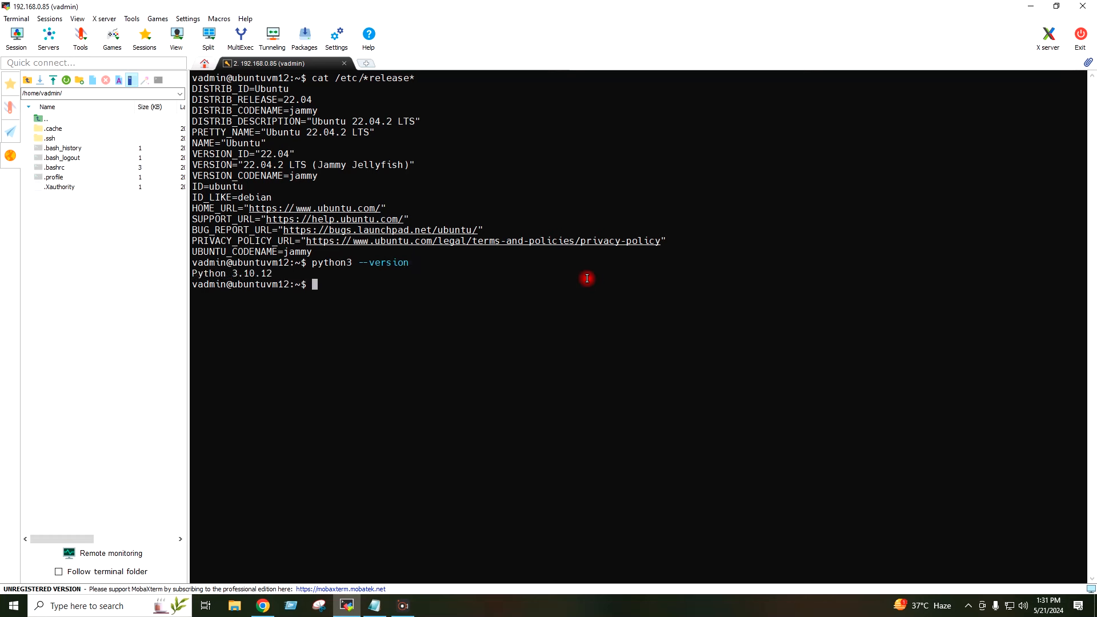
pyautogui.tripleClick(238, 276)
pyautogui.click(345, 311)
pyautogui.write('clear')
pyautogui.press('Return')
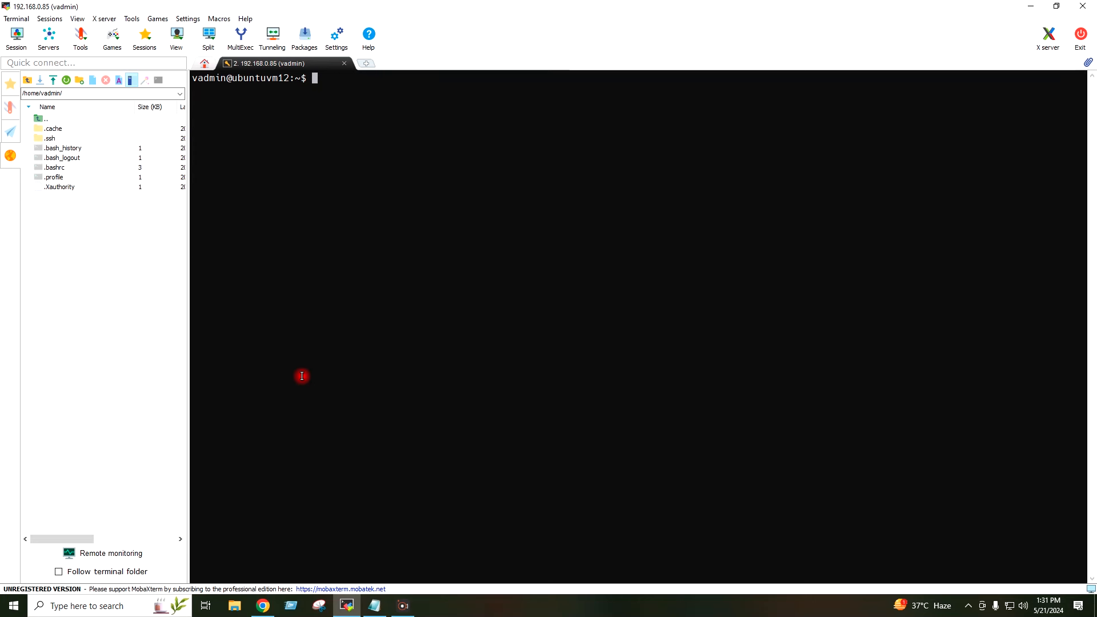
# Step: Bring the vSphere browser window forward and switch to the AWS Console Home tab
pyautogui.moveTo(266, 603)
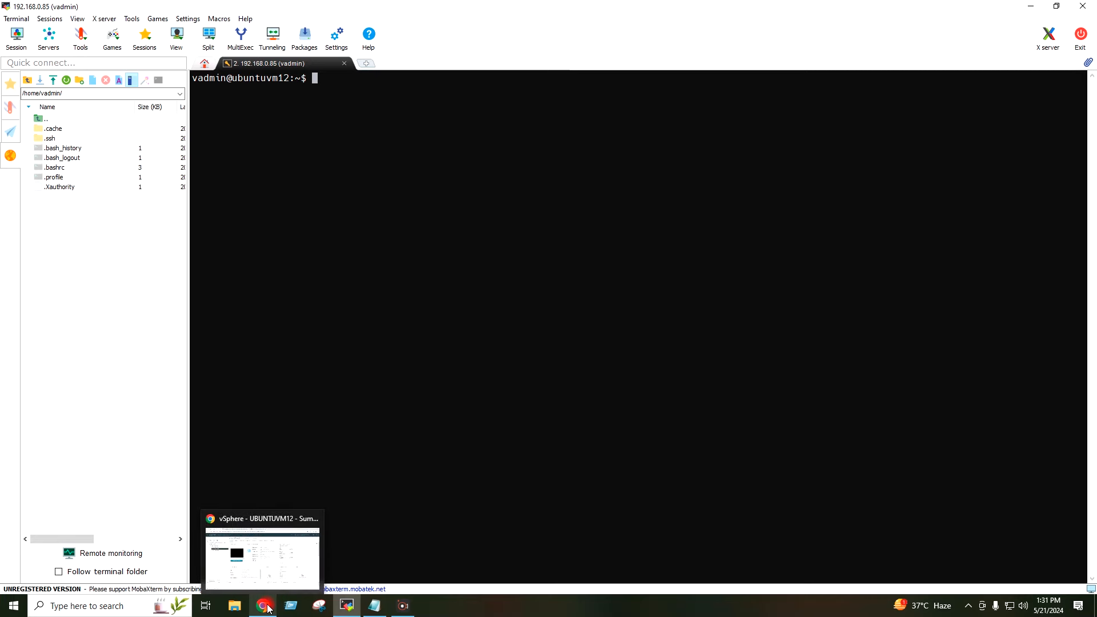
pyautogui.click(262, 567)
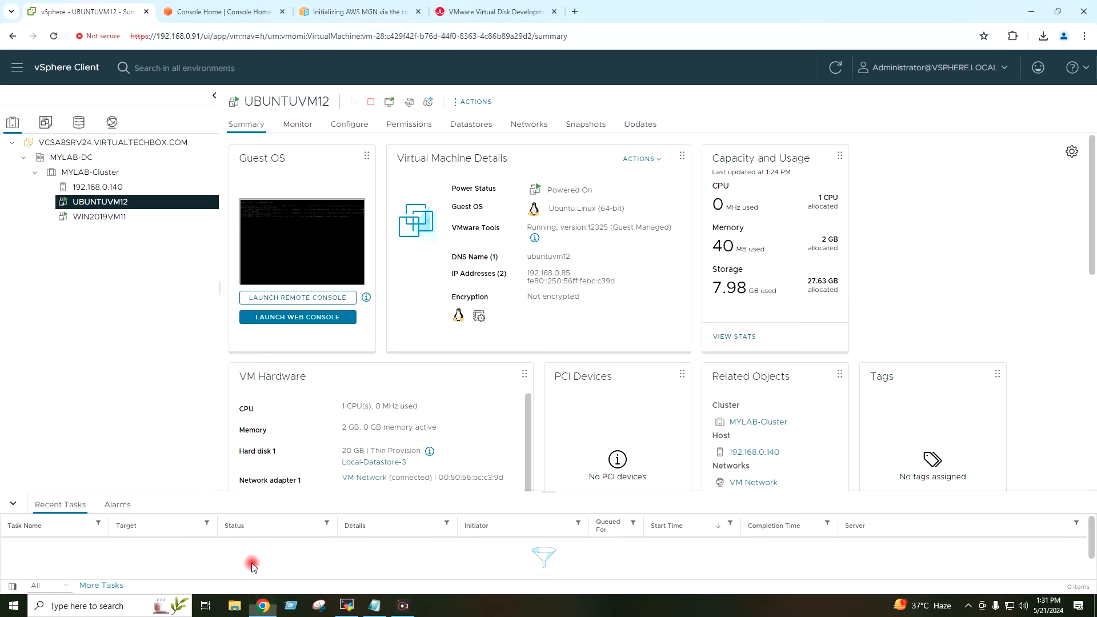
pyautogui.click(216, 12)
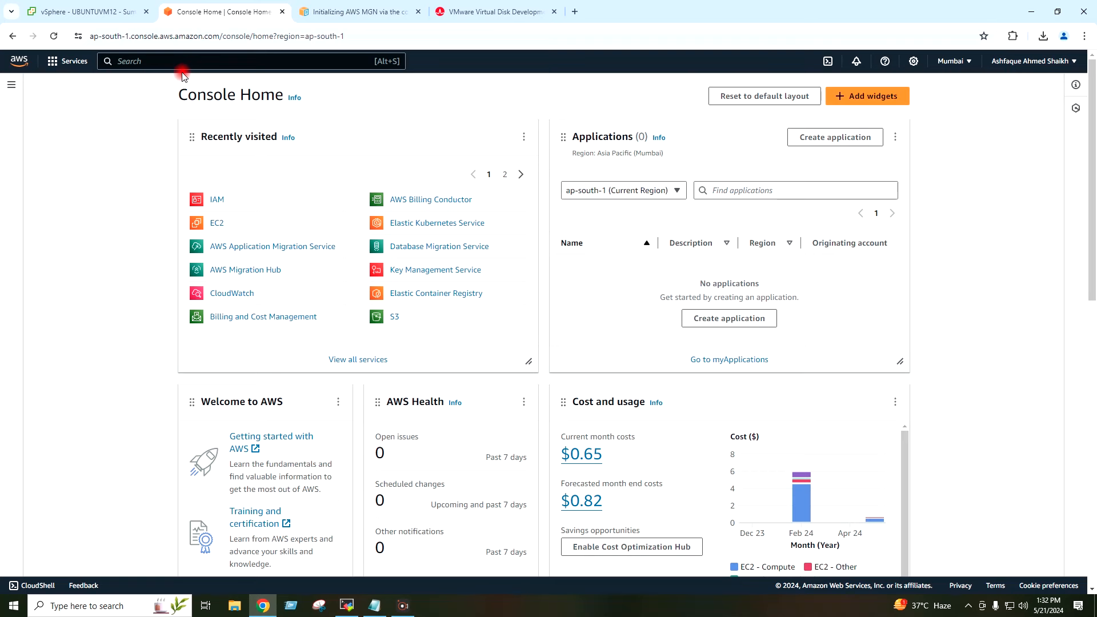
# Step: Review the MGN IAM roles in the 'Initializing AWS MGN via the console' docs, then open the VMware VDDK page
pyautogui.click(362, 11)
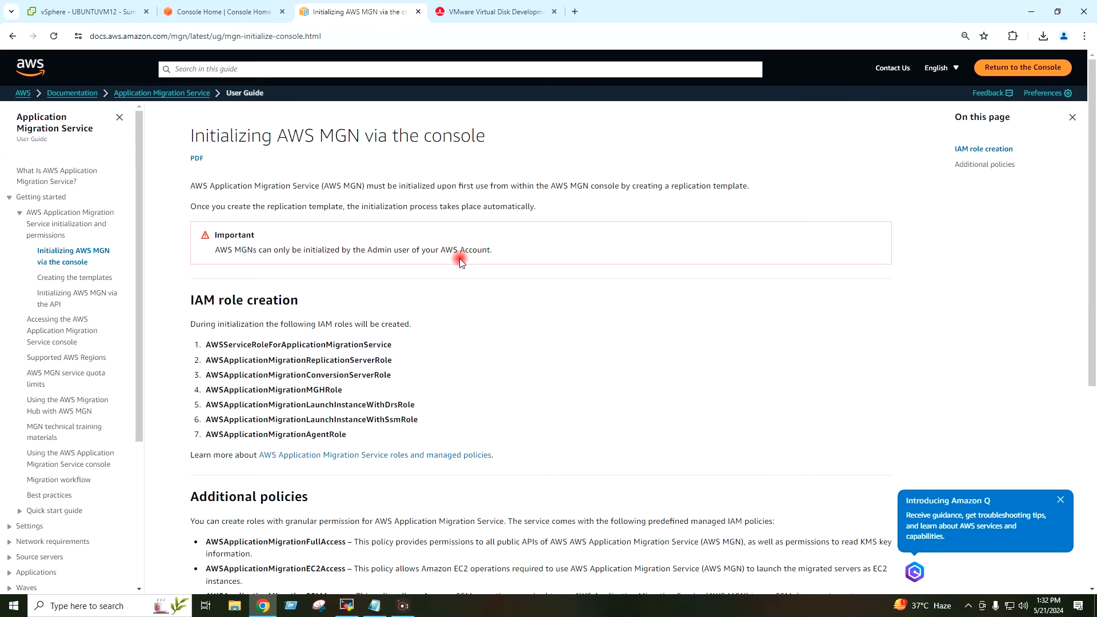
pyautogui.scroll(-4, 460, 261)
pyautogui.scroll(4, 460, 260)
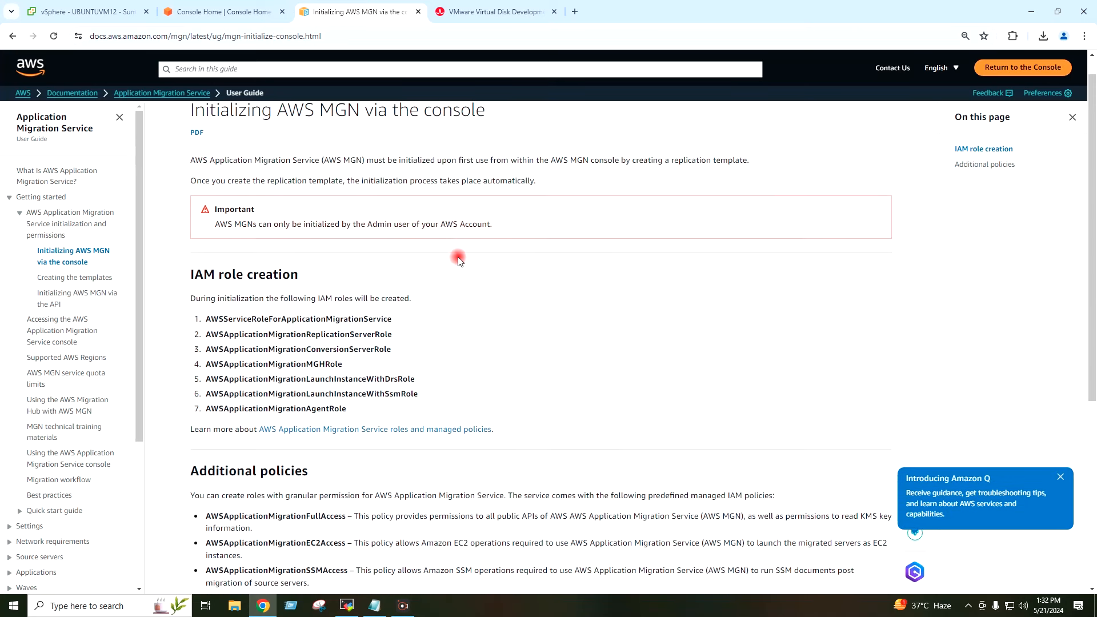
pyautogui.scroll(1, 458, 260)
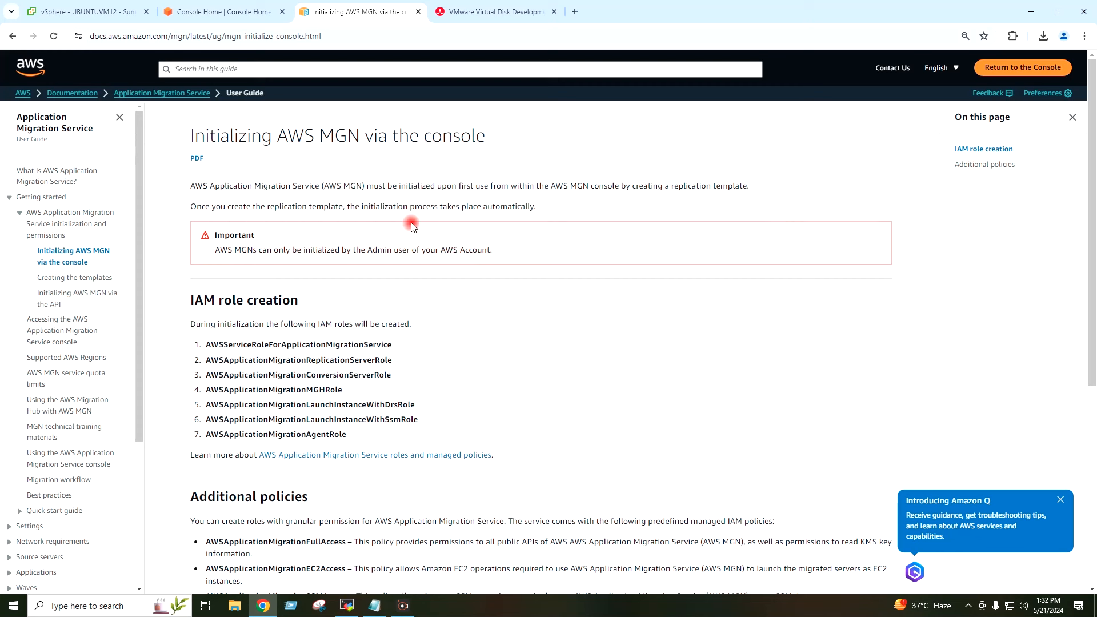
pyautogui.click(229, 13)
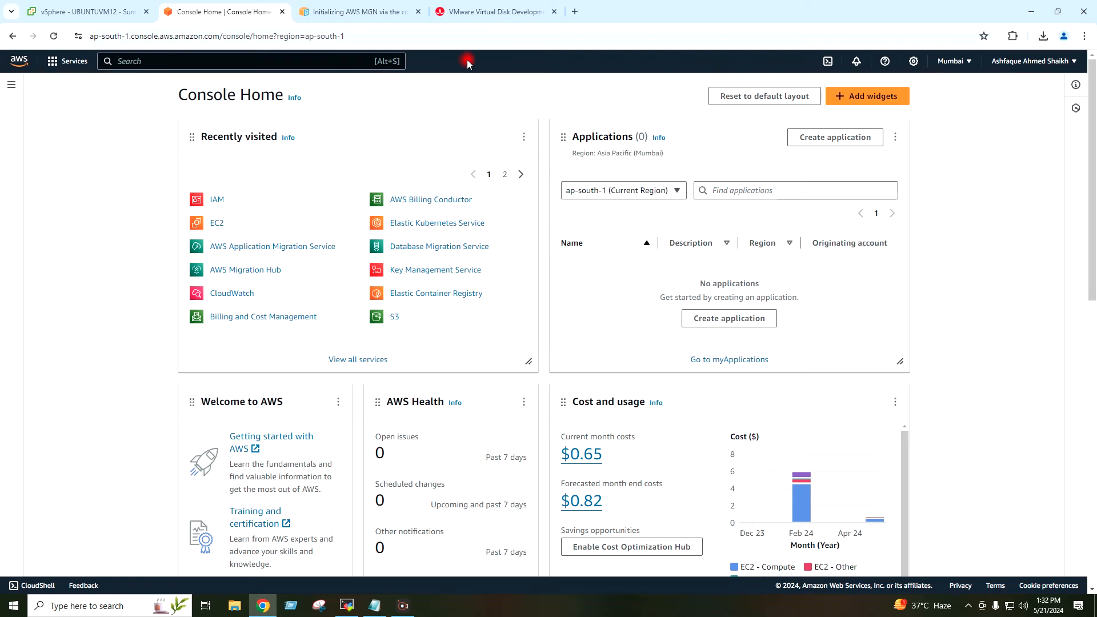
pyautogui.click(490, 13)
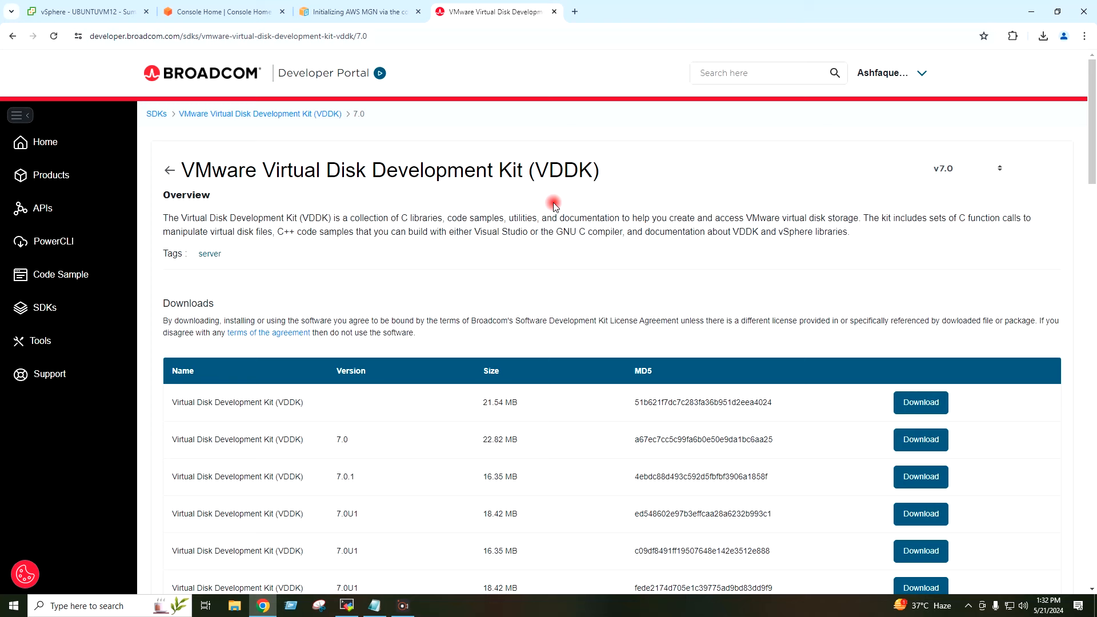
# Step: Download VDDK 7.0.3.4 for Linux as VMware-vix-disklib-7.0.3-23007270.x86_64.tar.gz
pyautogui.scroll(-5, 553, 206)
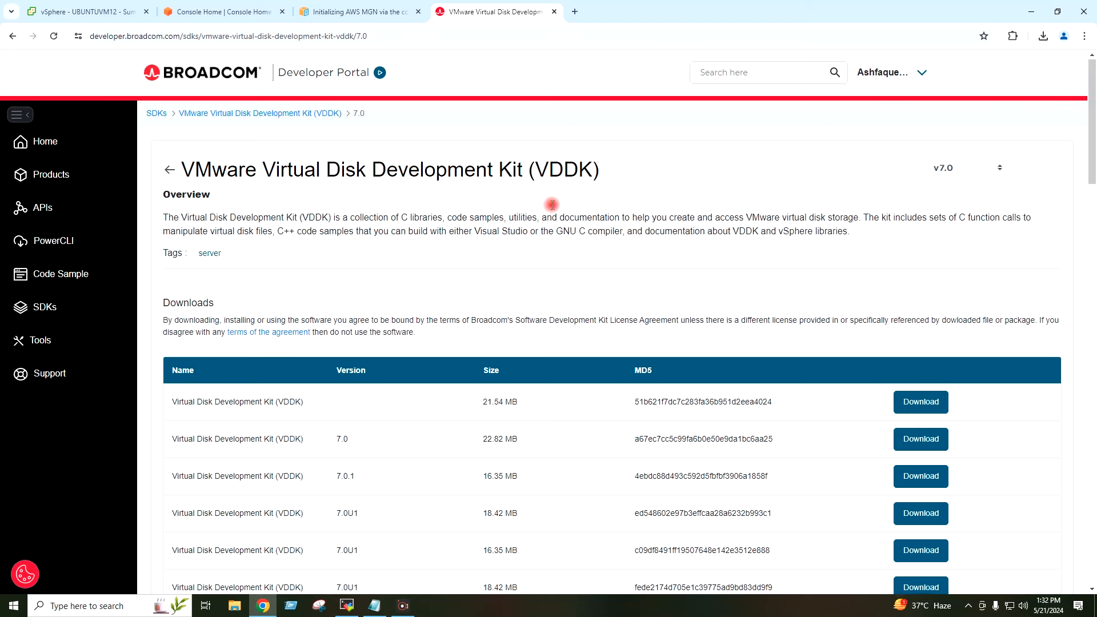
pyautogui.scroll(-7, 551, 206)
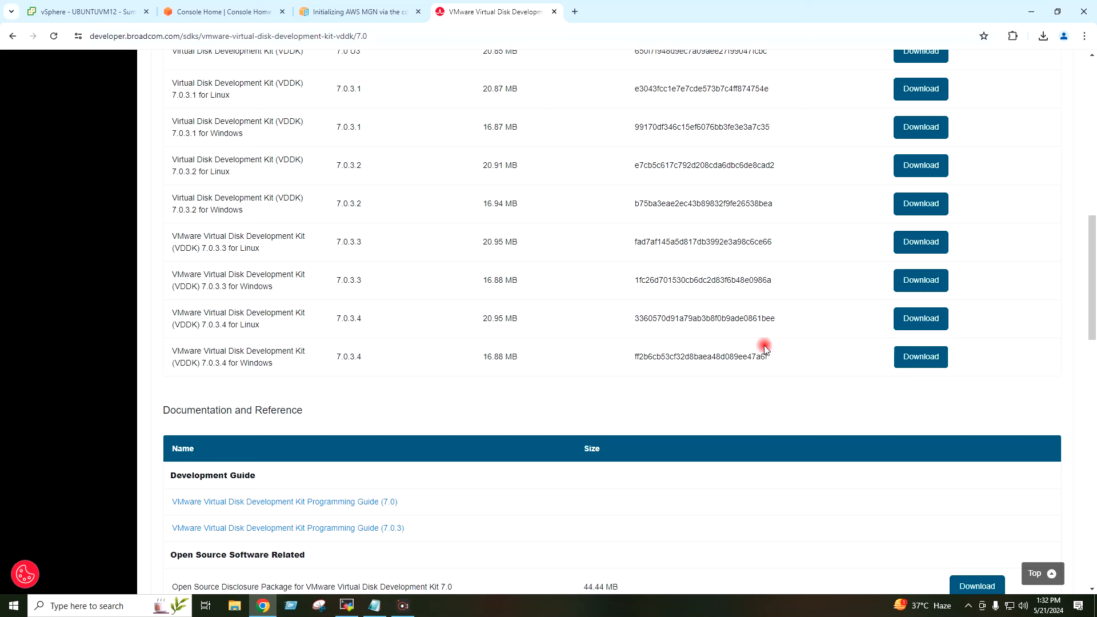
pyautogui.moveTo(220, 327); pyautogui.dragTo(293, 326)
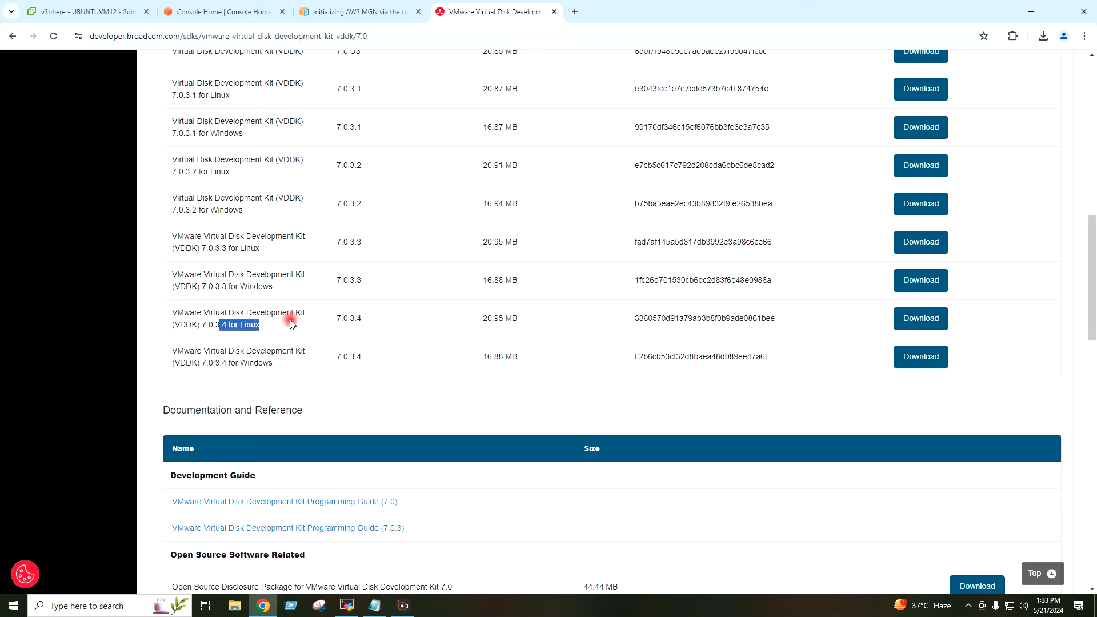
pyautogui.click(290, 323)
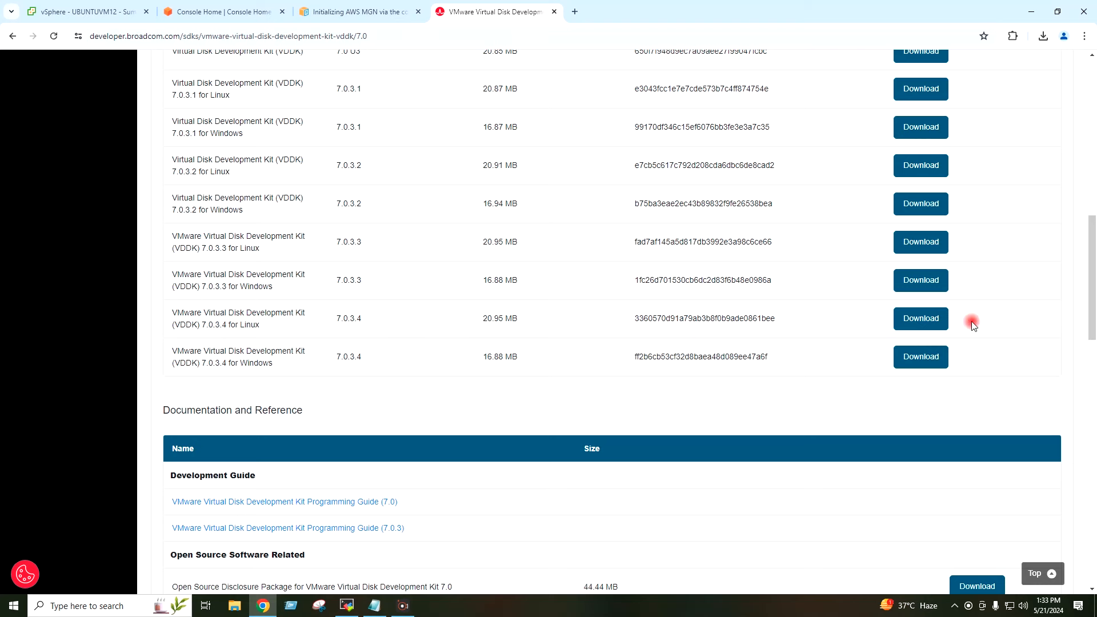
pyautogui.click(941, 323)
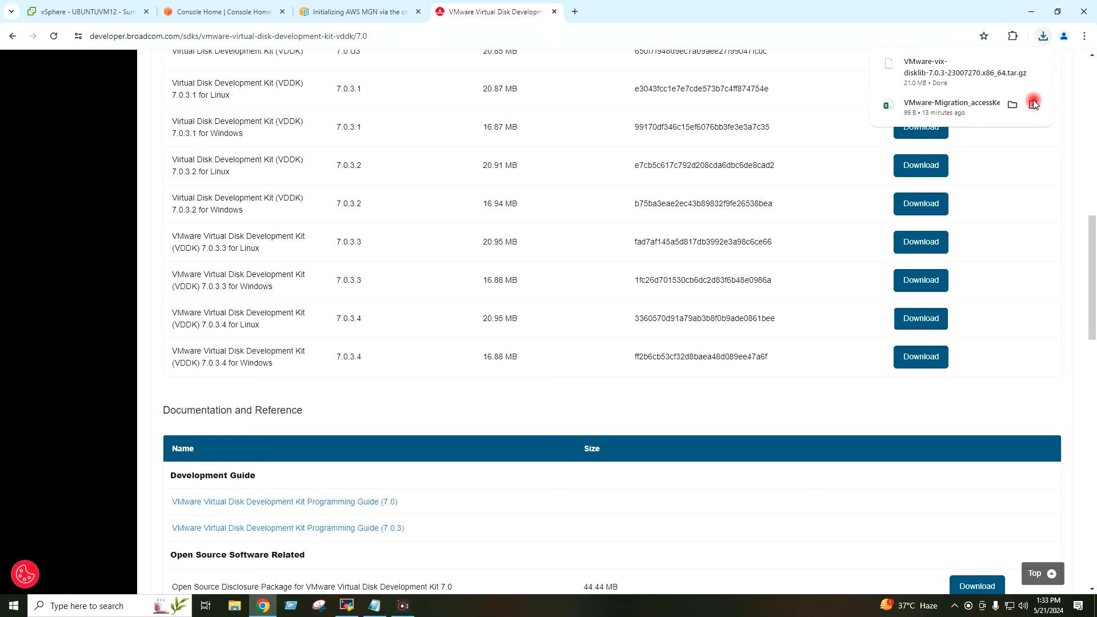
pyautogui.click(1012, 65)
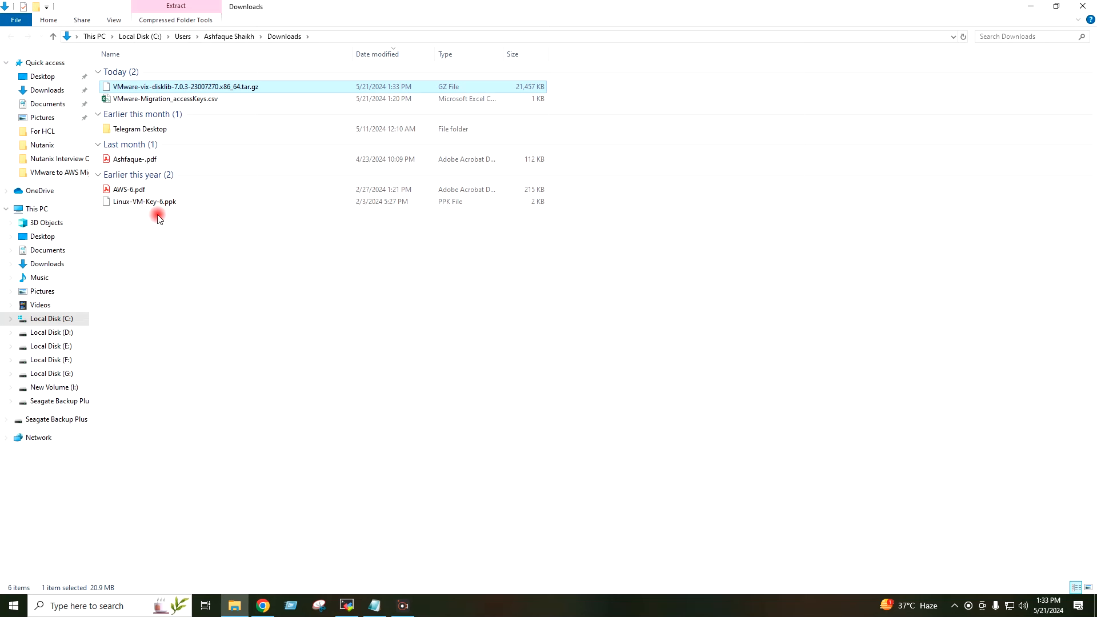
# Step: Paste the VDDK tarball onto the Desktop
pyautogui.click(36, 76)
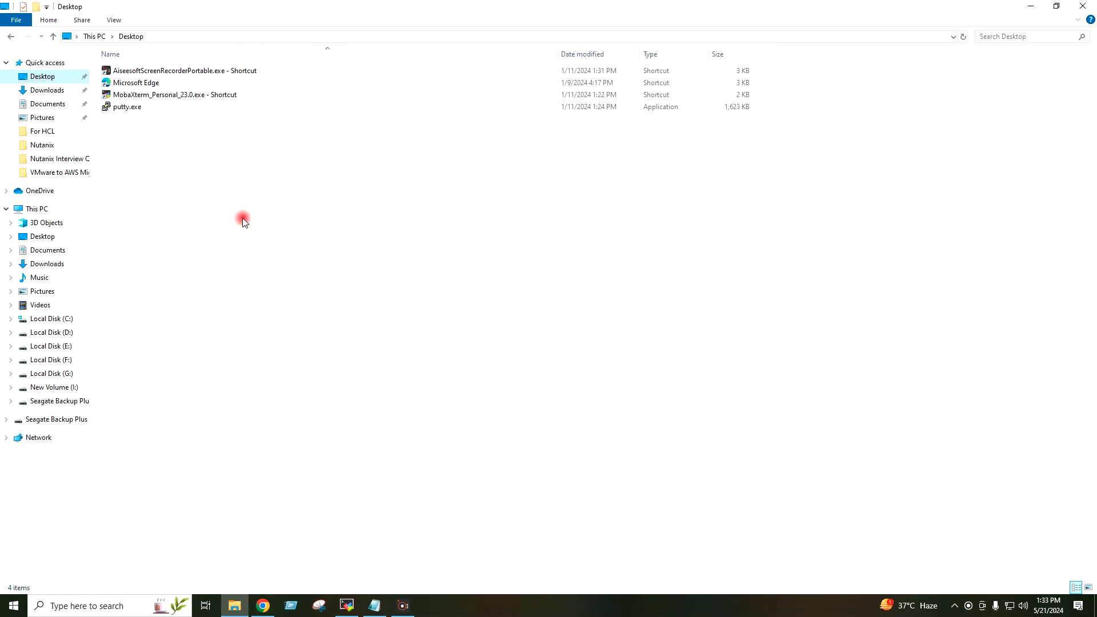
pyautogui.hotkey('ctrl', 'v')
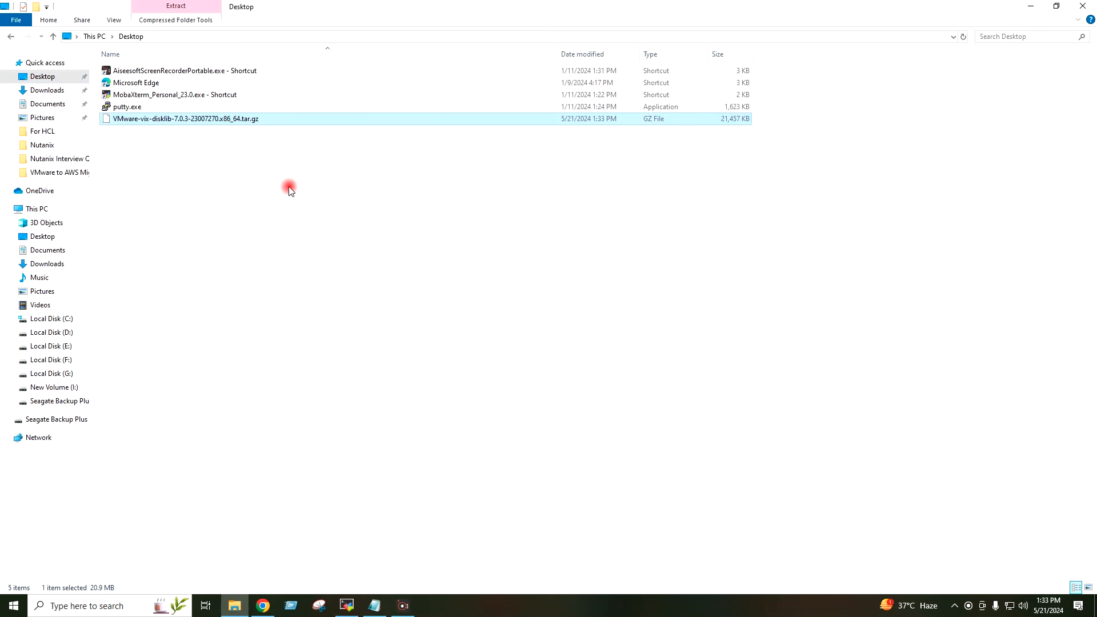
pyautogui.click(1082, 7)
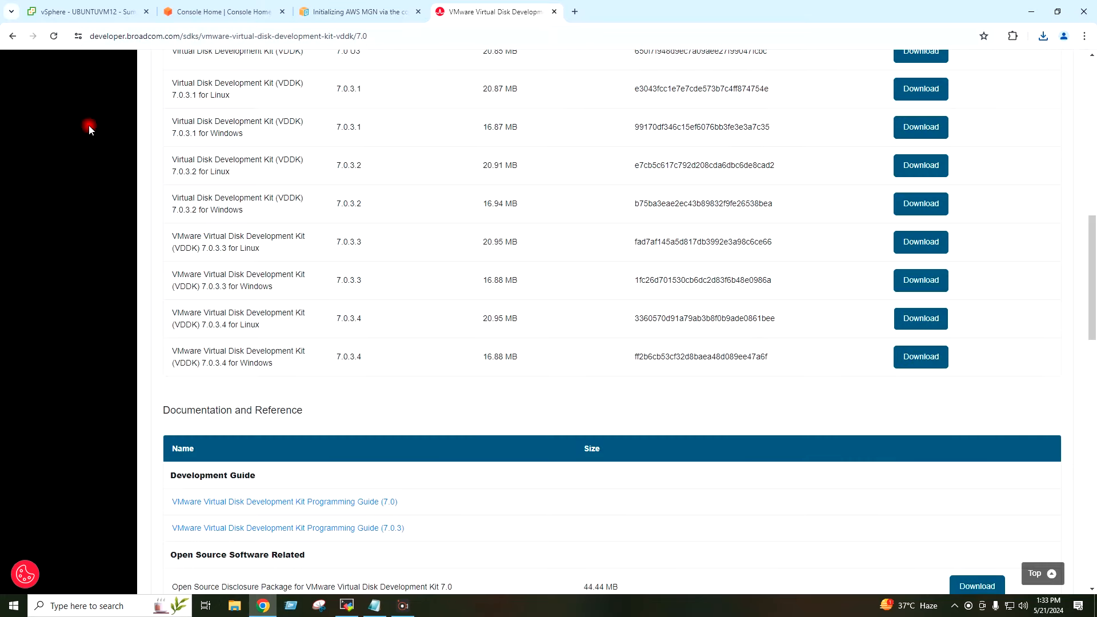
# Step: Upload the VDDK tarball from the Desktop to /home/vadmin through MobaXterm's SFTP sidebar
pyautogui.moveTo(347, 604)
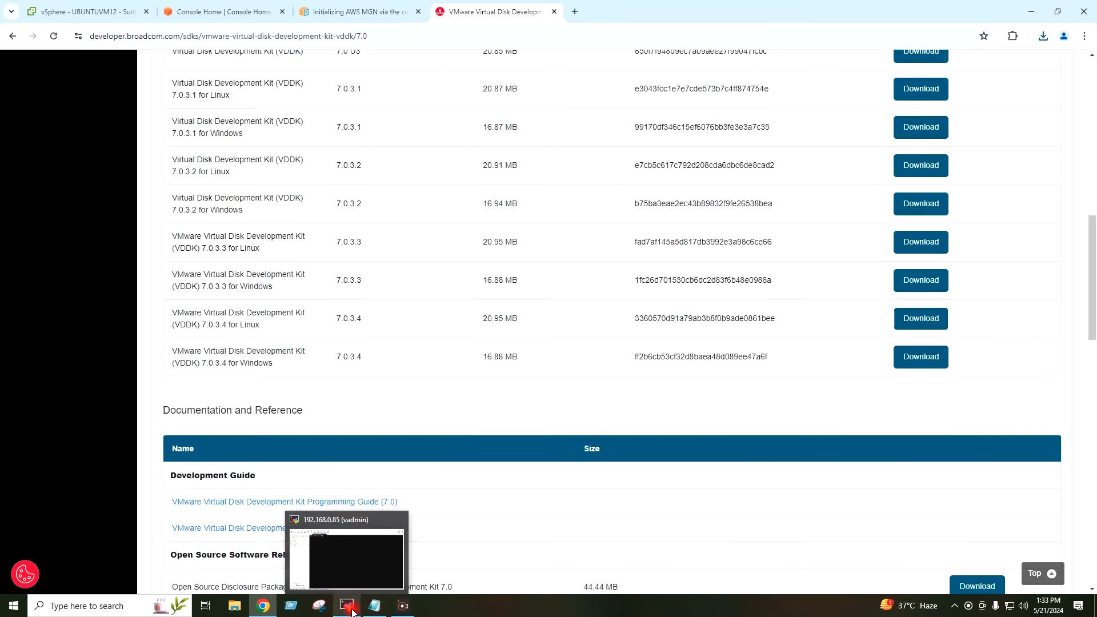
pyautogui.click(346, 555)
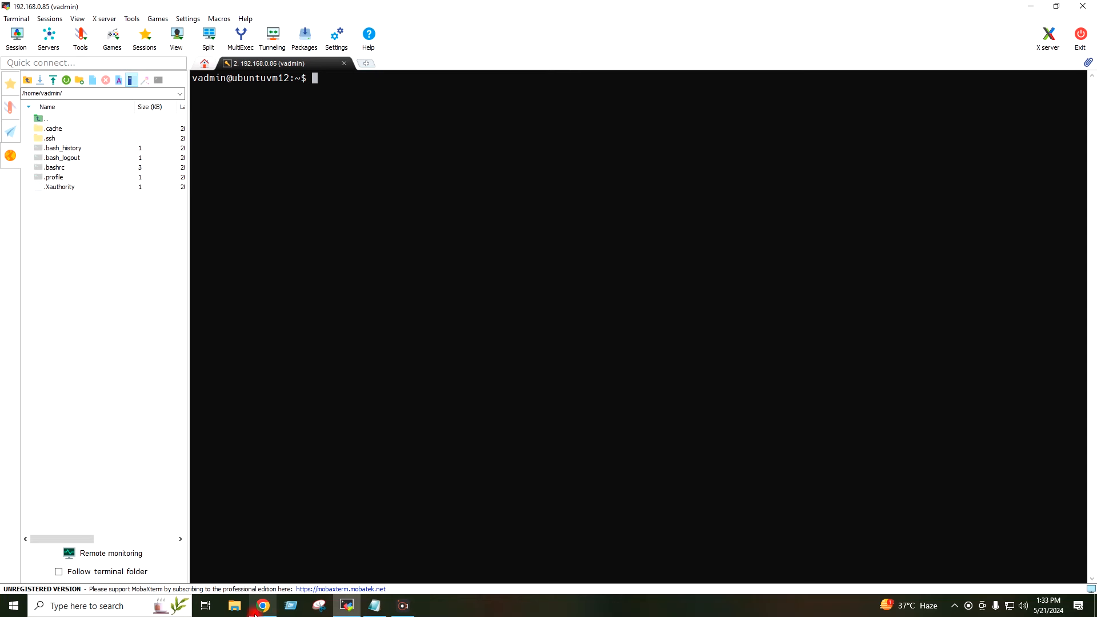
pyautogui.press('super+e')
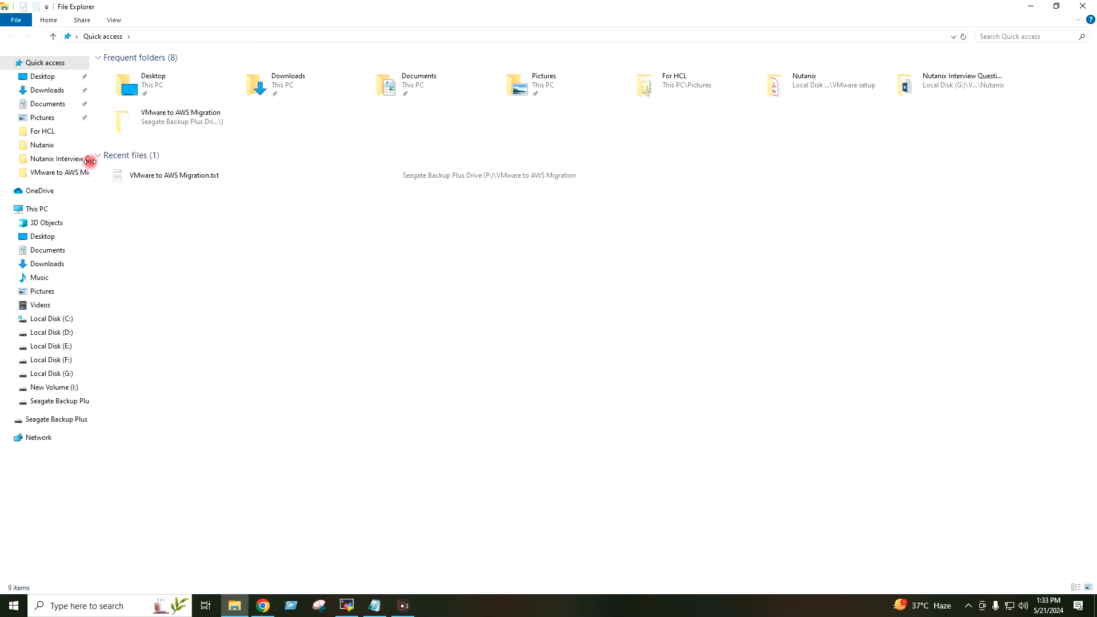
pyautogui.click(38, 78)
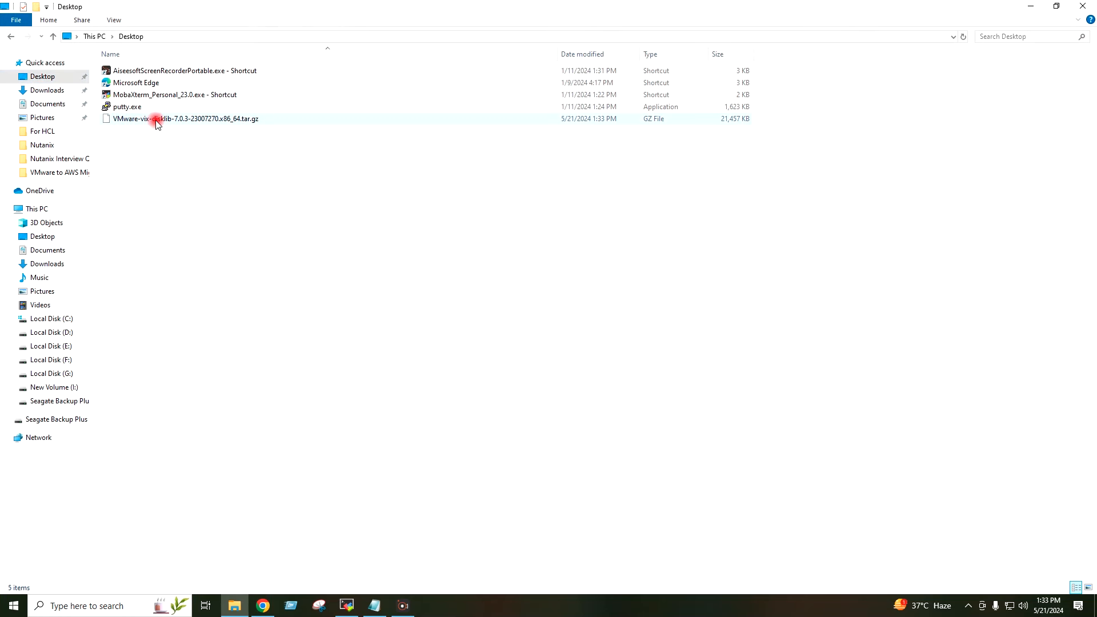
pyautogui.moveTo(154, 122); pyautogui.dragTo(95, 326)
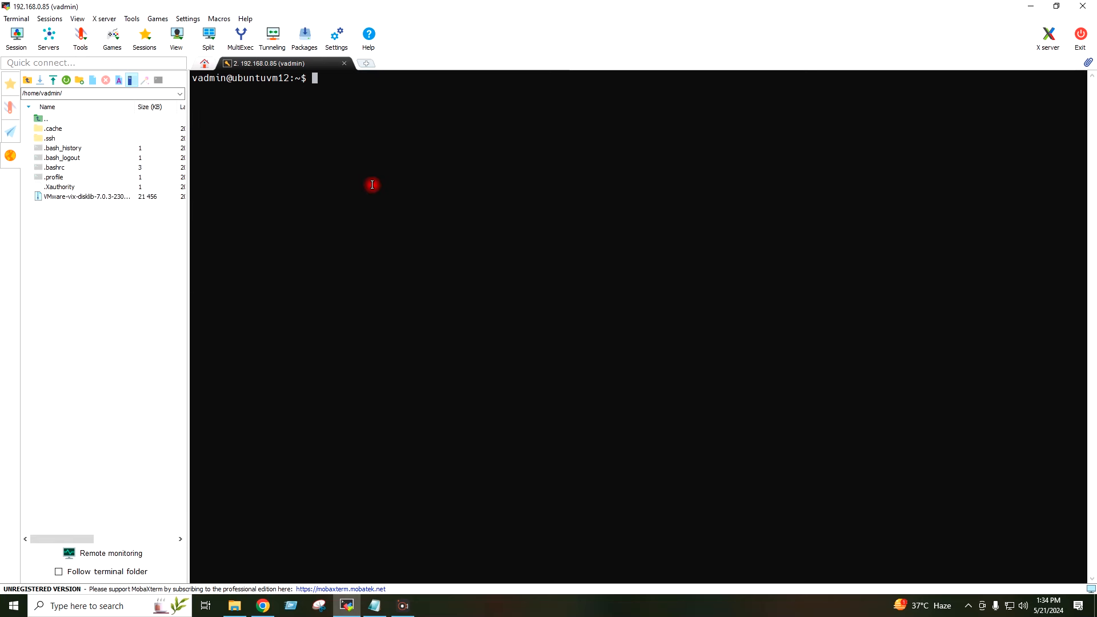
# Step: Run pwd and ls to confirm the VMware-vix-disklib tarball is in /home/vadmin
pyautogui.write('pwd')
pyautogui.press('Return')
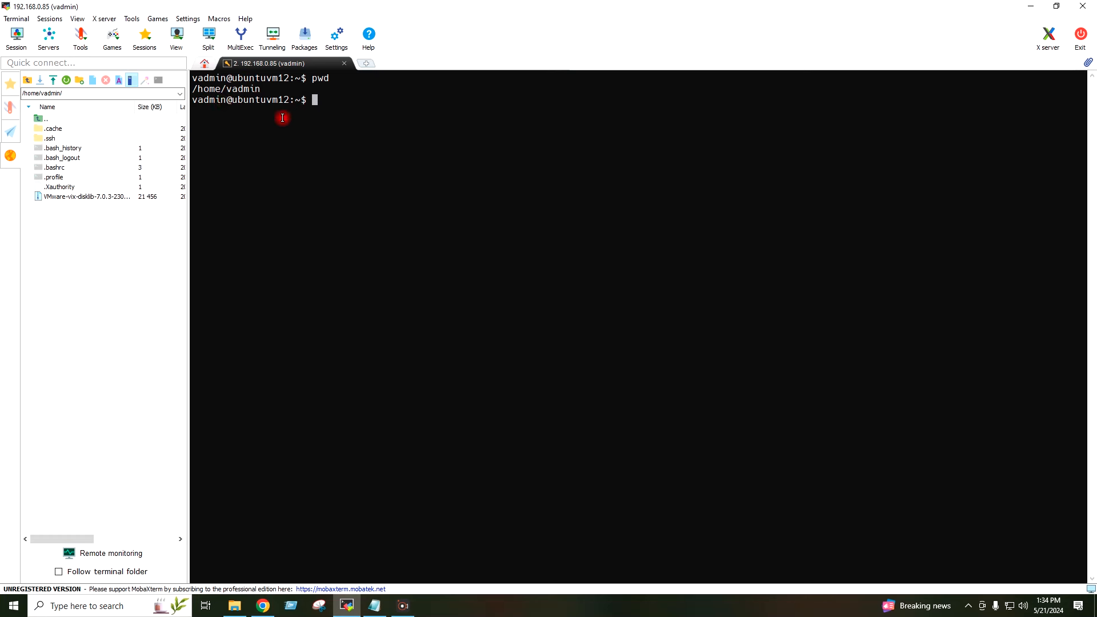
pyautogui.write('ls')
pyautogui.press('Return')
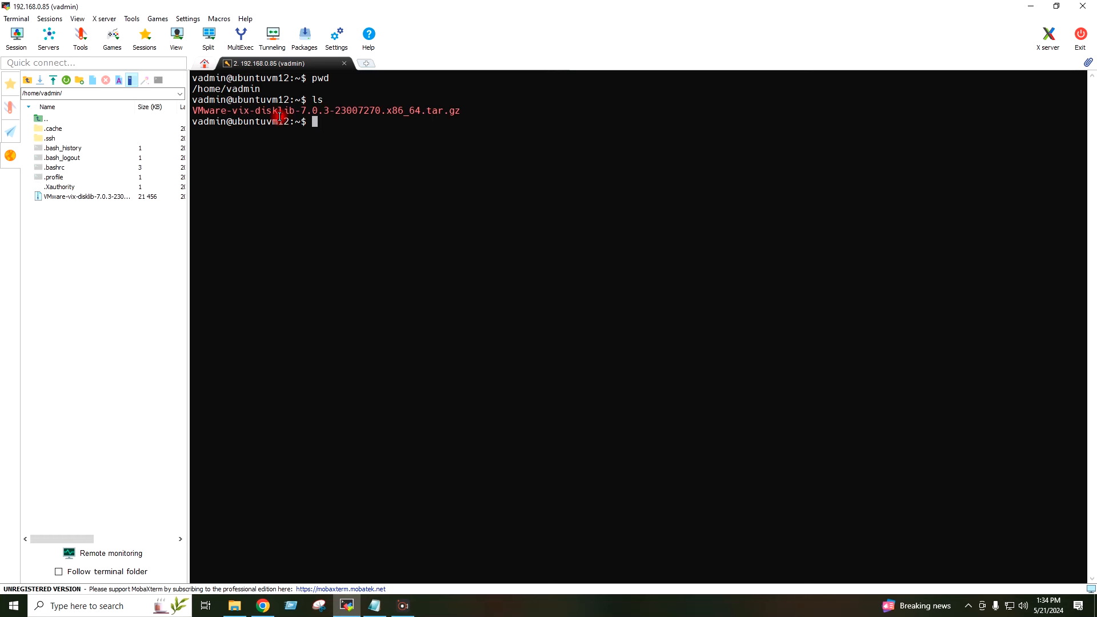
pyautogui.doubleClick(328, 110)
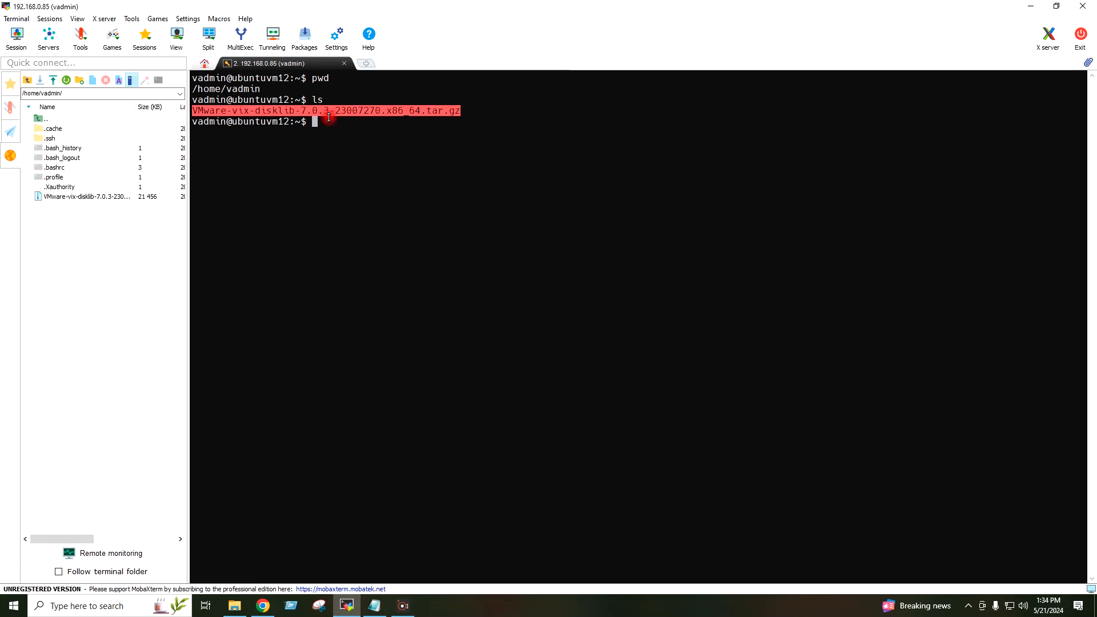
pyautogui.click(354, 152)
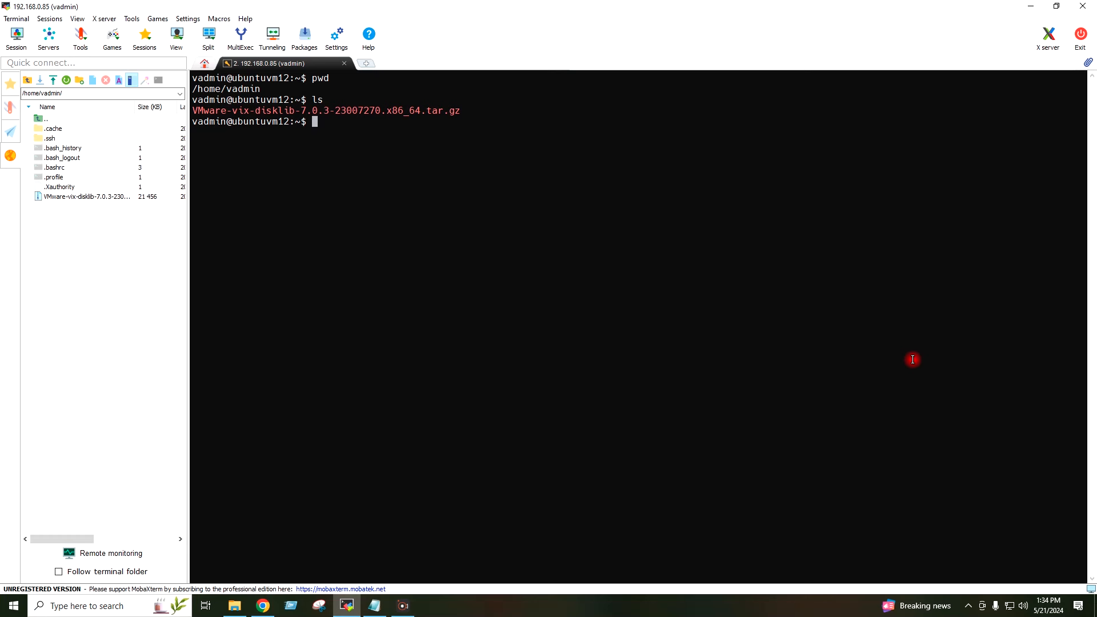
# Step: Paste and run the wget command that downloads aws-vcenter-client-installer-init.py
pyautogui.rightClick(808, 235)
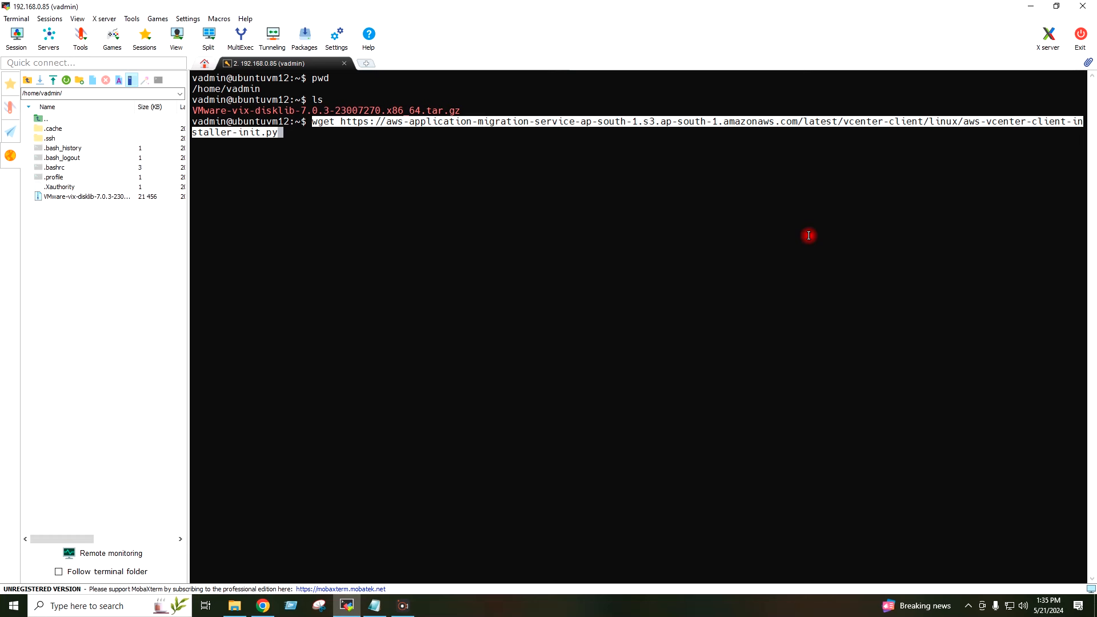
pyautogui.press('End')
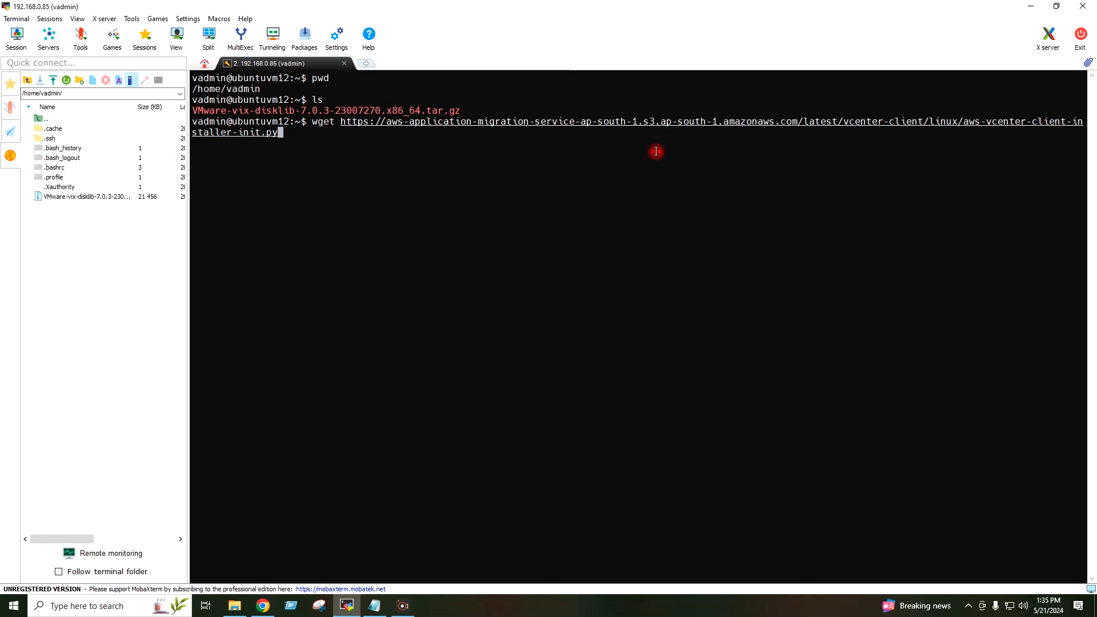
pyautogui.press('Return')
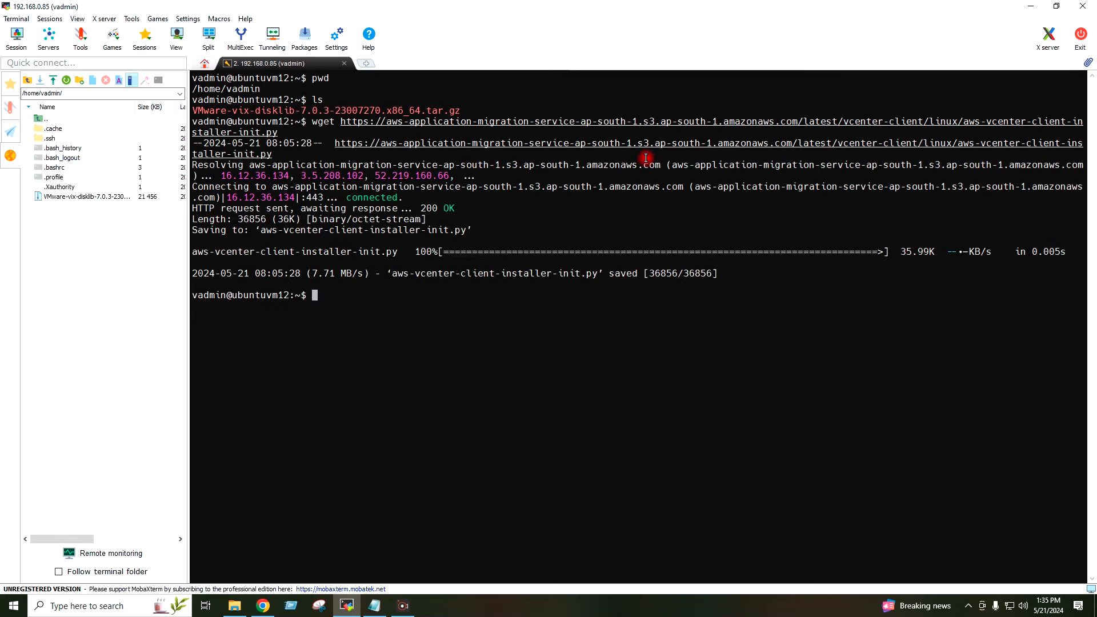
# Step: List the home folder to confirm aws-vcenter-client-installer-init.py sits beside the VDDK tarball
pyautogui.write('ls')
pyautogui.press('Return')
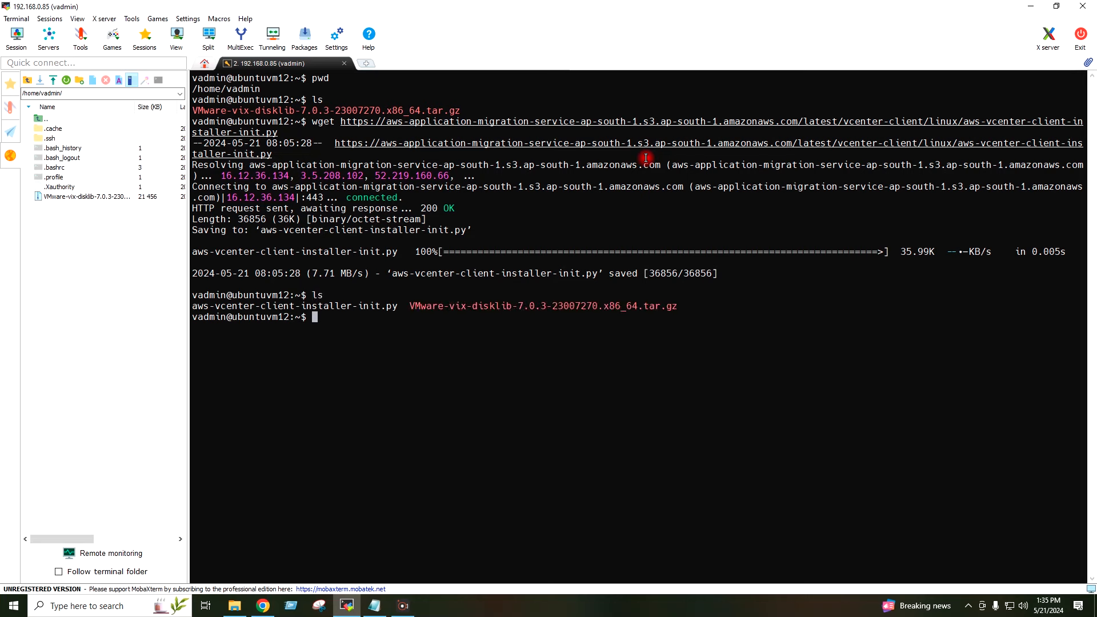
pyautogui.doubleClick(353, 305)
pyautogui.click(361, 325)
pyautogui.click(1092, 328)
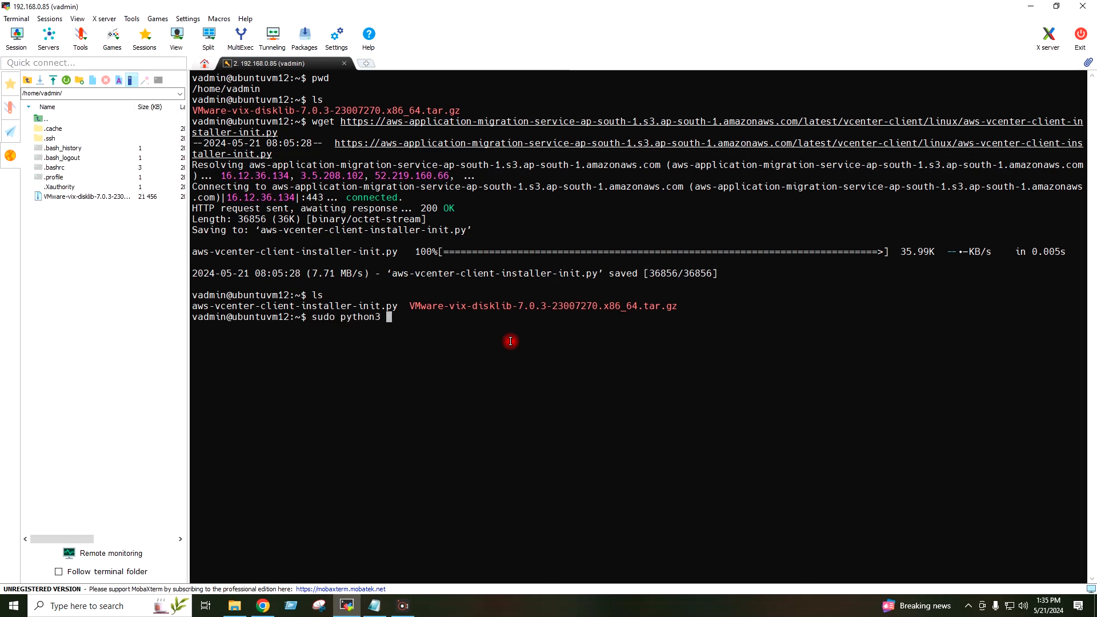
# Step: Run sudo python3 aws-vcenter-client-installer-init.py and enter the sudo password
pyautogui.write('aws')
pyautogui.press('Tab')
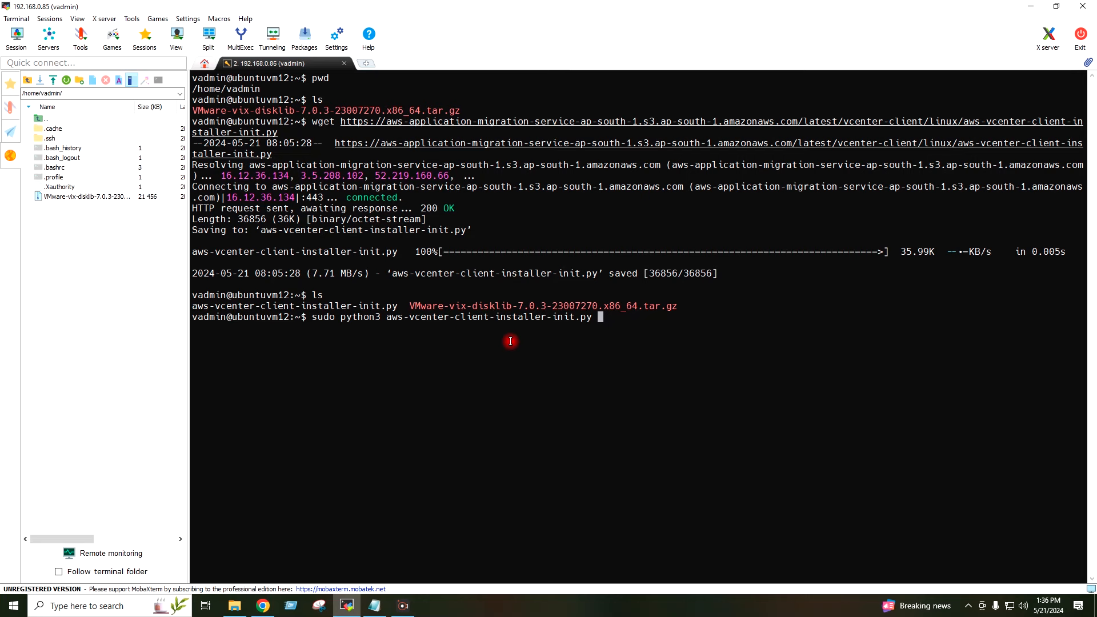
pyautogui.press('Return')
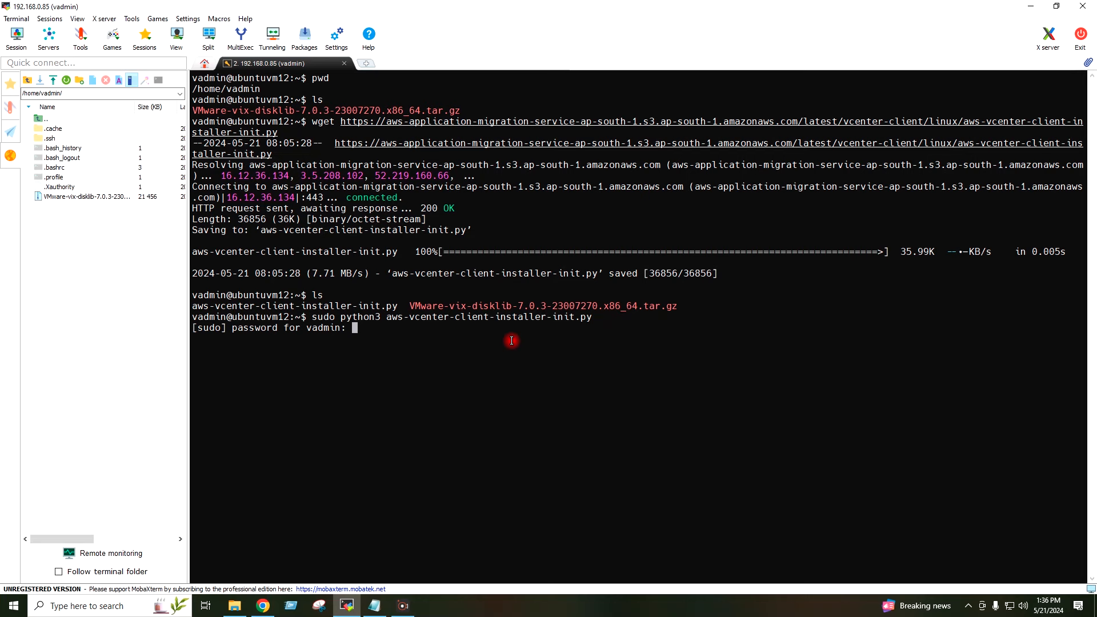
pyautogui.press('Return')
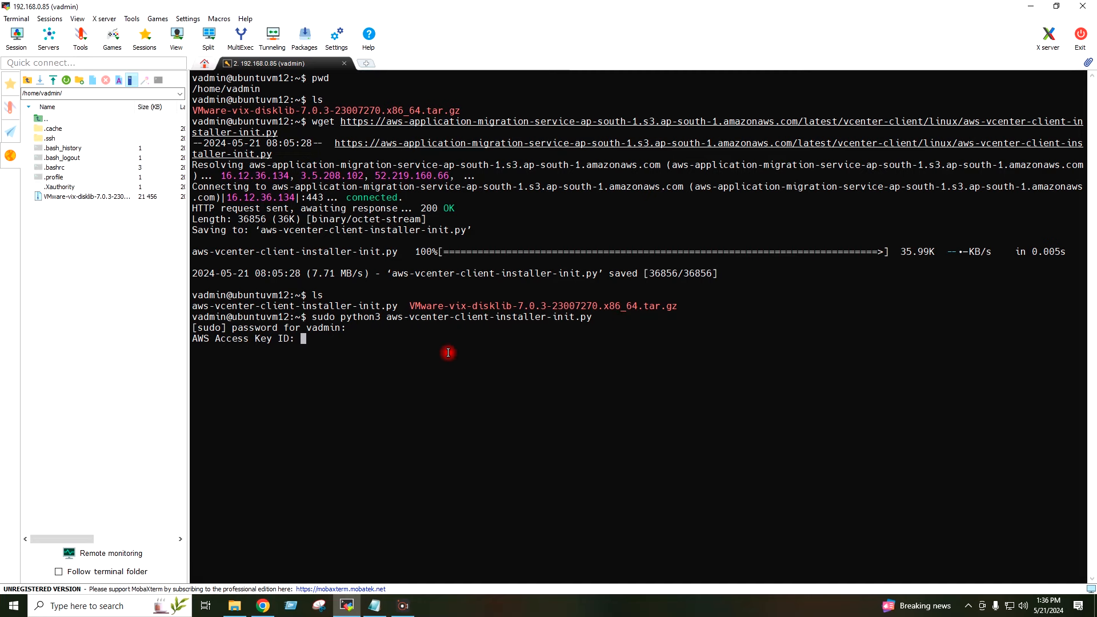
pyautogui.click(235, 606)
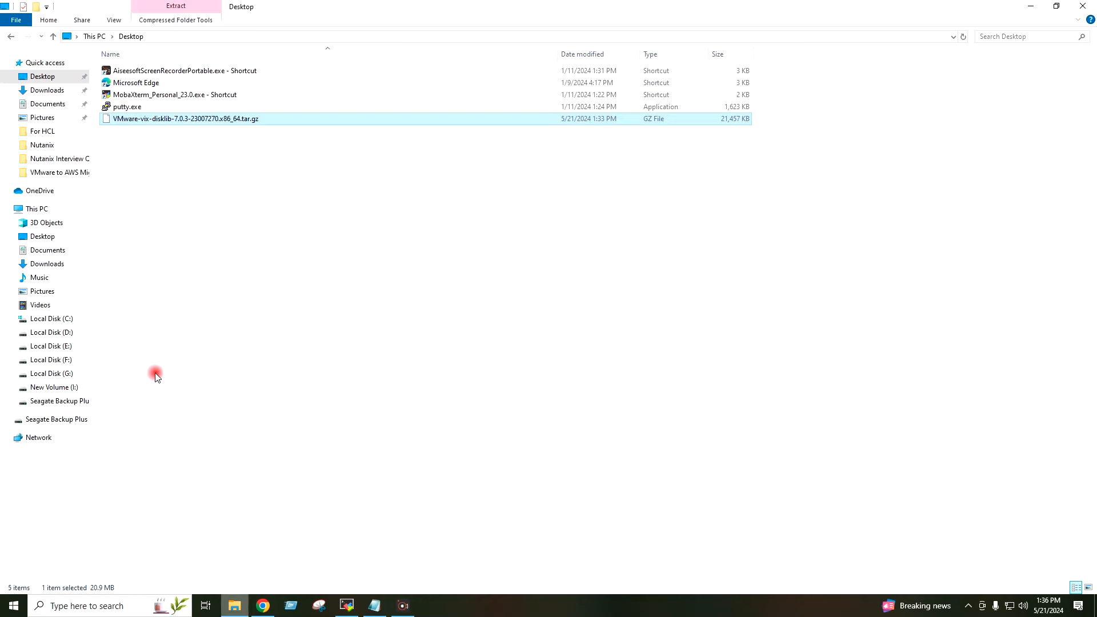
# Step: Open VMware-Migration_accessKeys.csv from Downloads in Excel, then return to MobaXterm
pyautogui.click(41, 90)
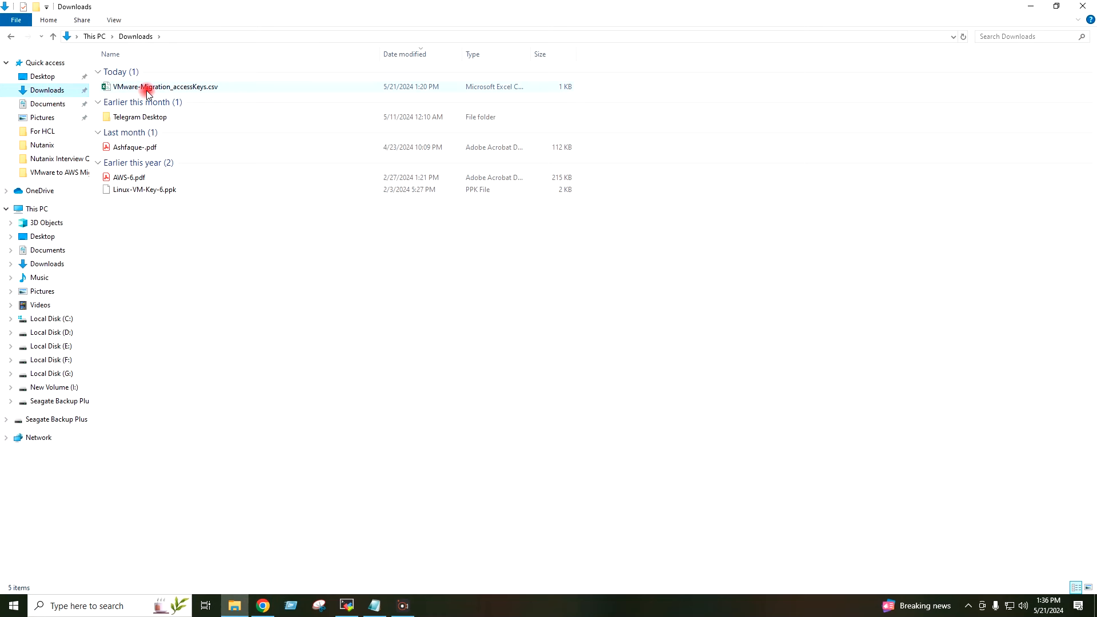
pyautogui.doubleClick(148, 88)
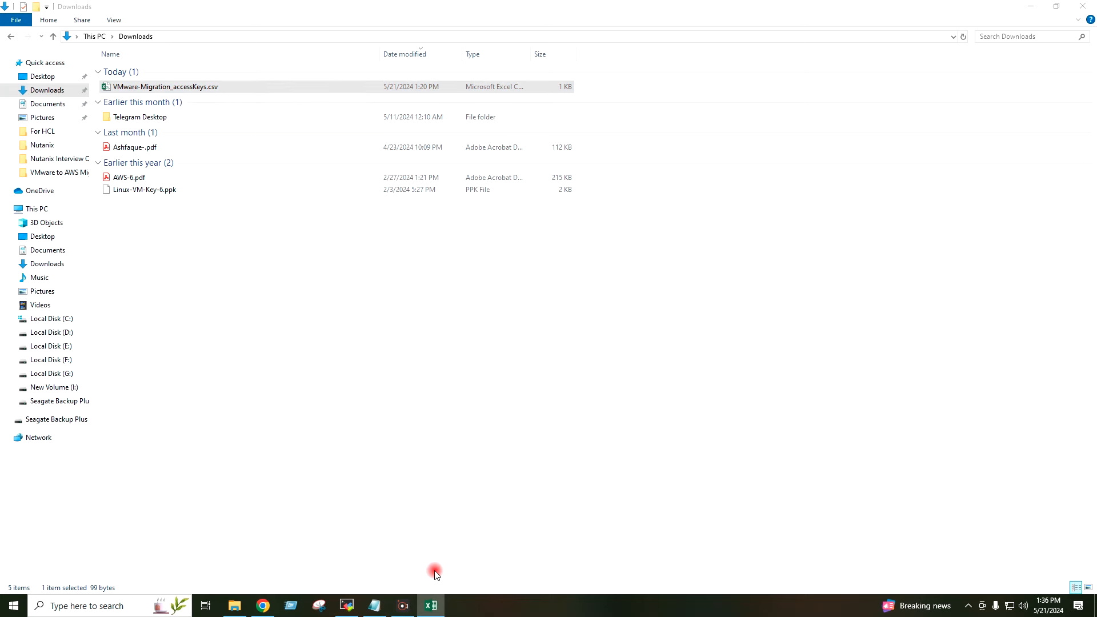
pyautogui.click(347, 605)
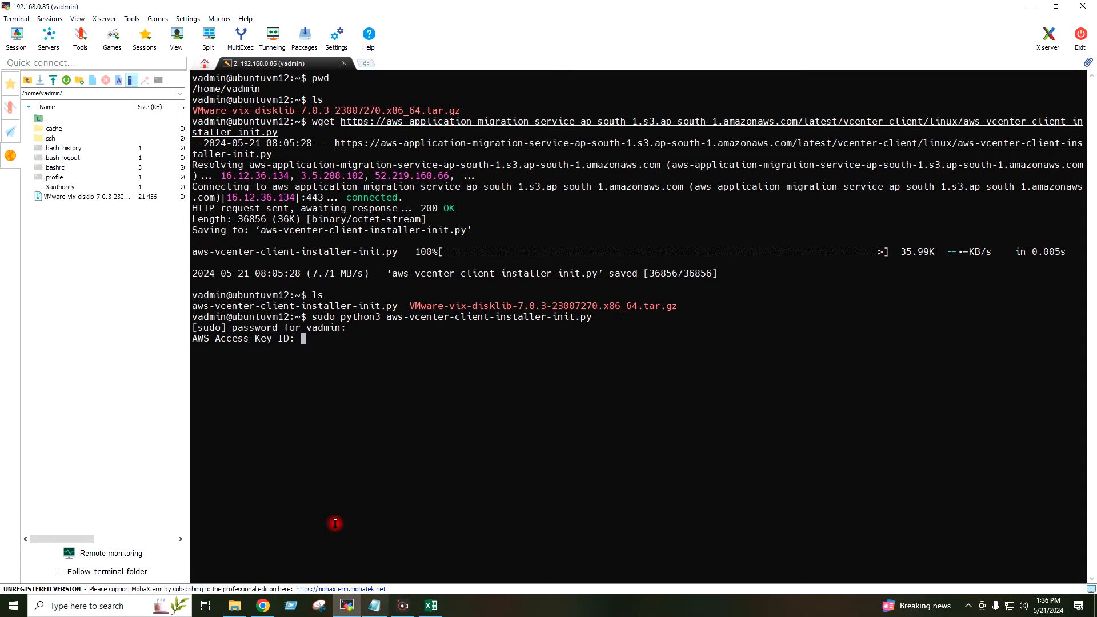
# Step: Paste and submit the AWS access key ID and secret access key from the spreadsheet
pyautogui.rightClick(368, 352)
pyautogui.press('Return')
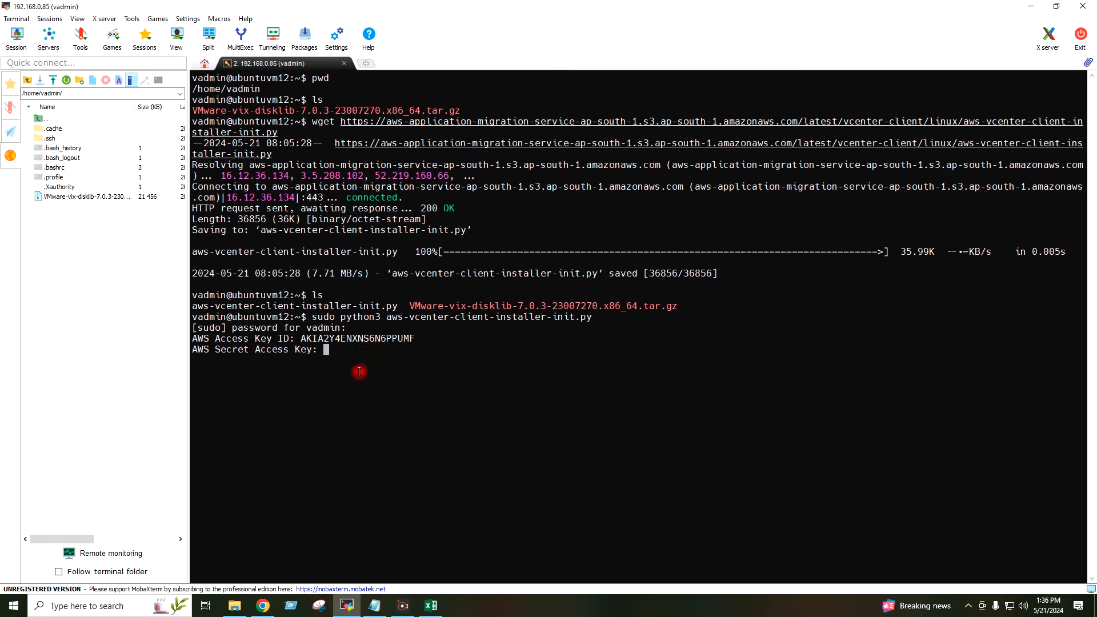
pyautogui.hotkey('alt', 'Tab')
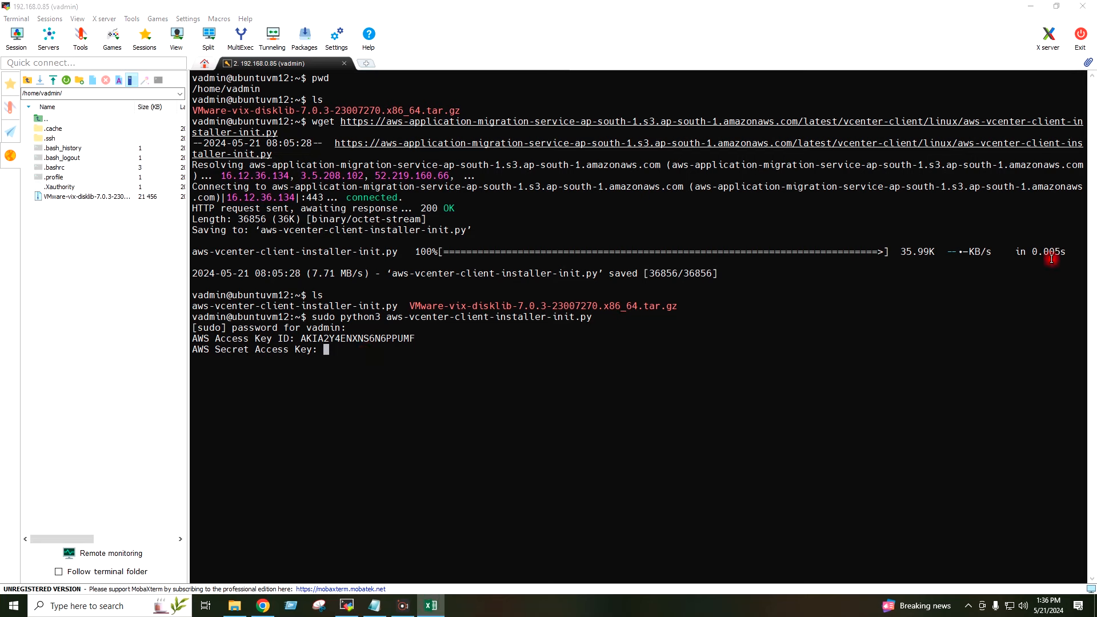
pyautogui.click(620, 346)
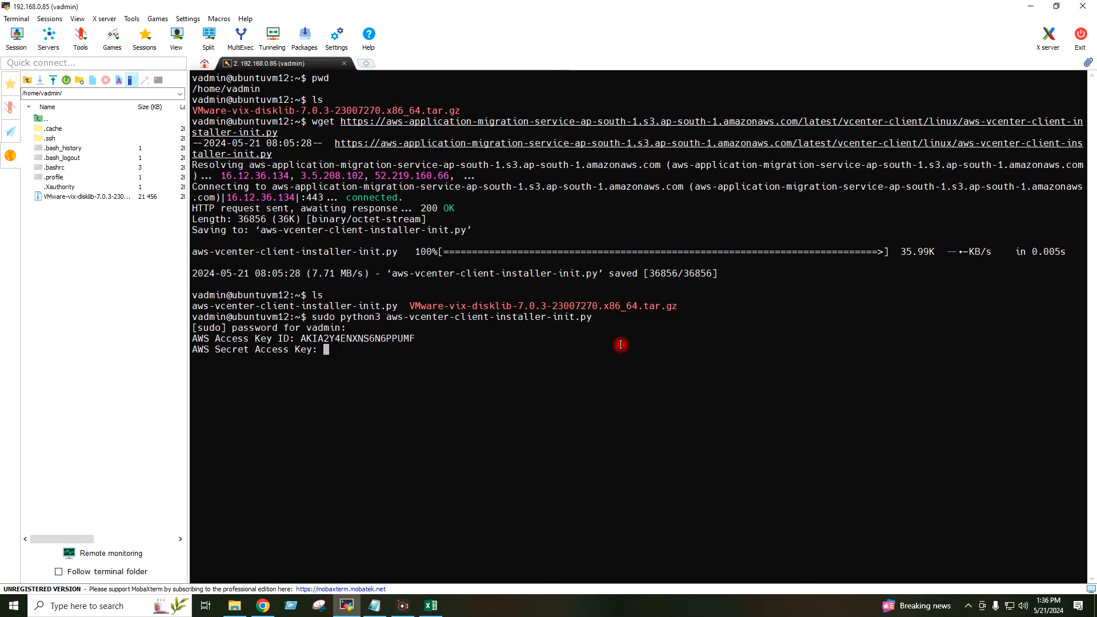
pyautogui.rightClick(620, 342)
pyautogui.press('Return')
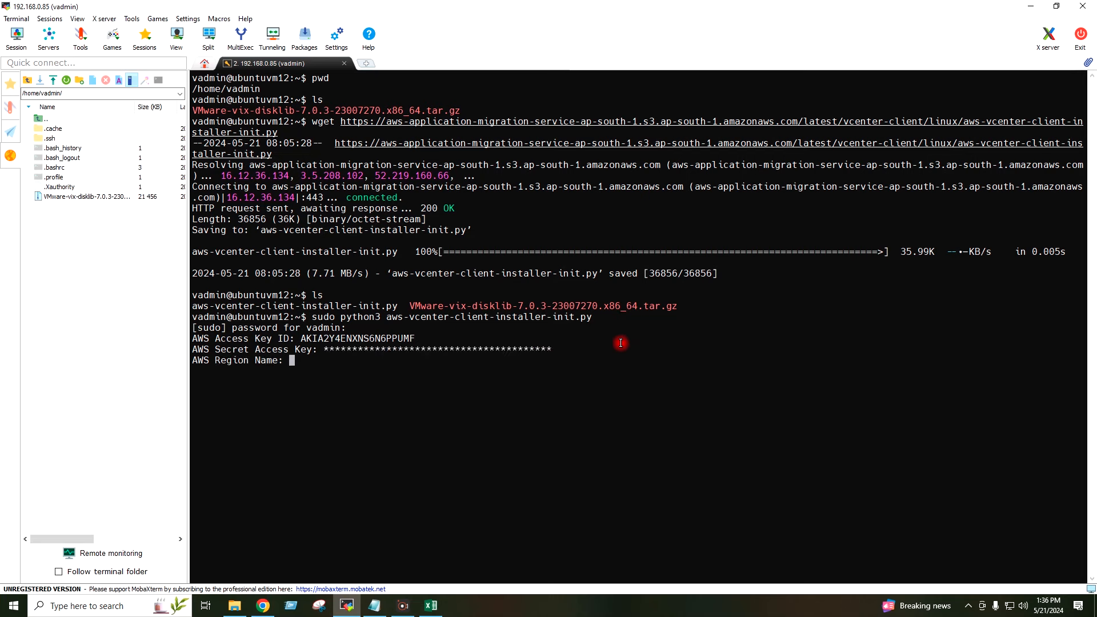
# Step: Enter ap-south-1 as the AWS region, correcting the misspelling
pyautogui.write('ap-so')
pyautogui.write('th-1')
pyautogui.press('Left')
pyautogui.press('BackSpace')
pyautogui.press('BackSpace')
pyautogui.press('BackSpace')
pyautogui.press('BackSpace')
pyautogui.press('BackSpace')
pyautogui.press('BackSpace')
pyautogui.press('BackSpace')
pyautogui.write('uth-1')
pyautogui.press('Return')
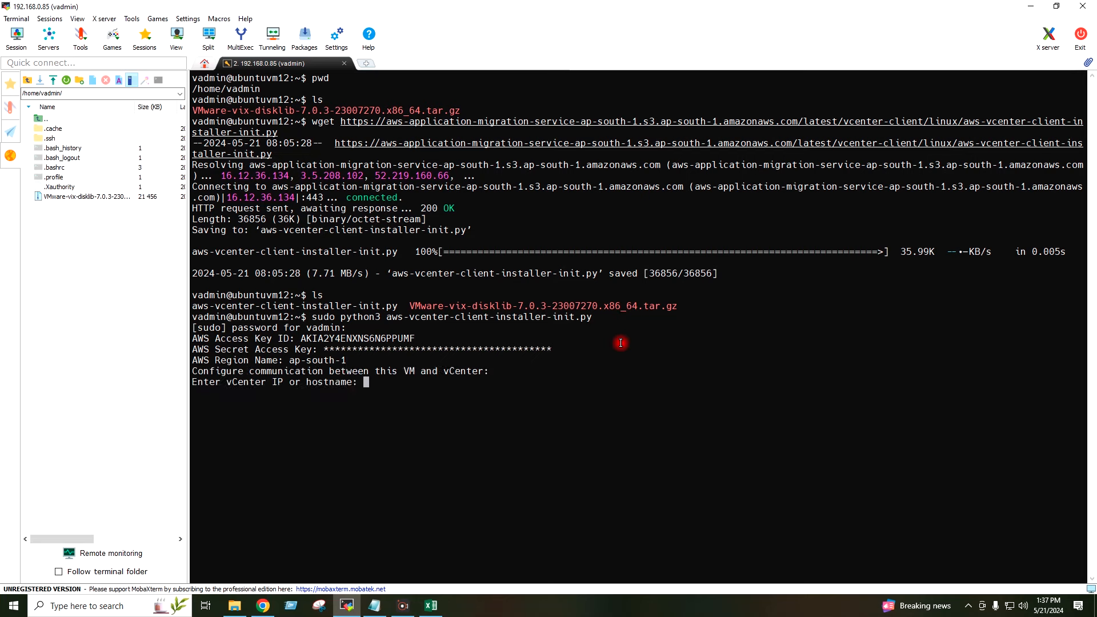
# Step: Set vCenter address 192.168.0.91 and accept the default port 443
pyautogui.write('192.168.0.91')
pyautogui.press('Return')
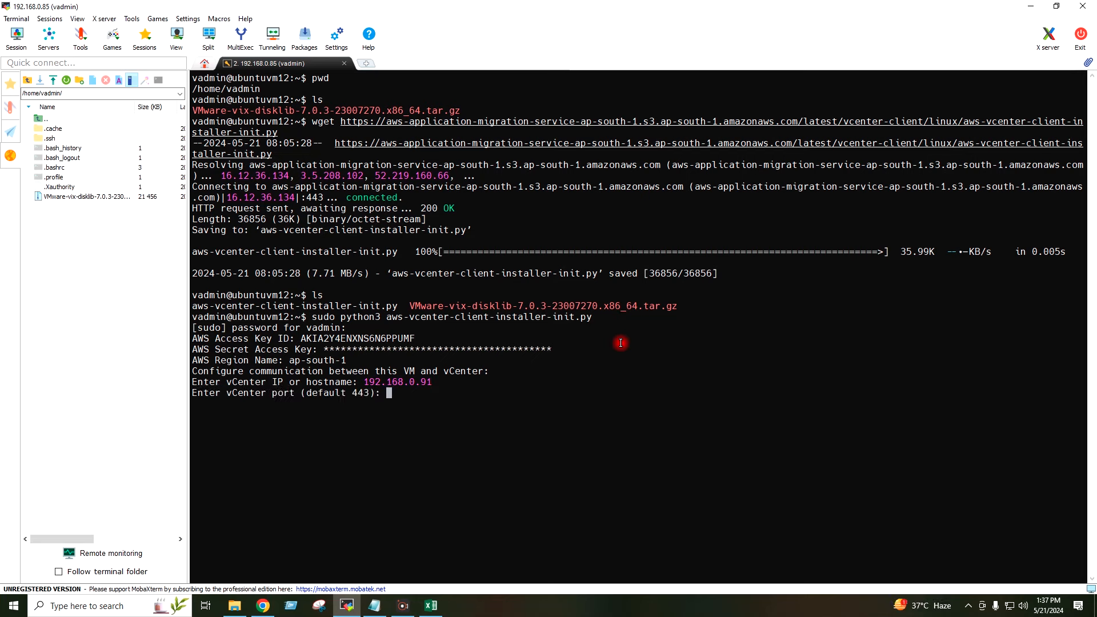
pyautogui.press('Return')
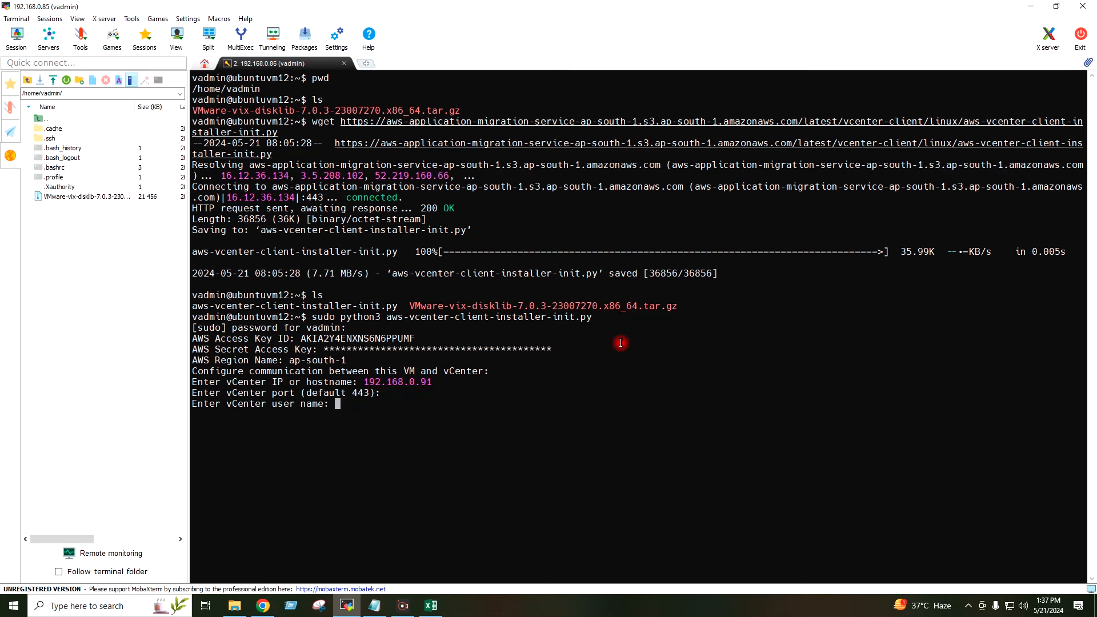
# Step: Enter the vCenter administrator user name and password, and skip the root CA certificate path
pyautogui.write('administrator@vsphere.local')
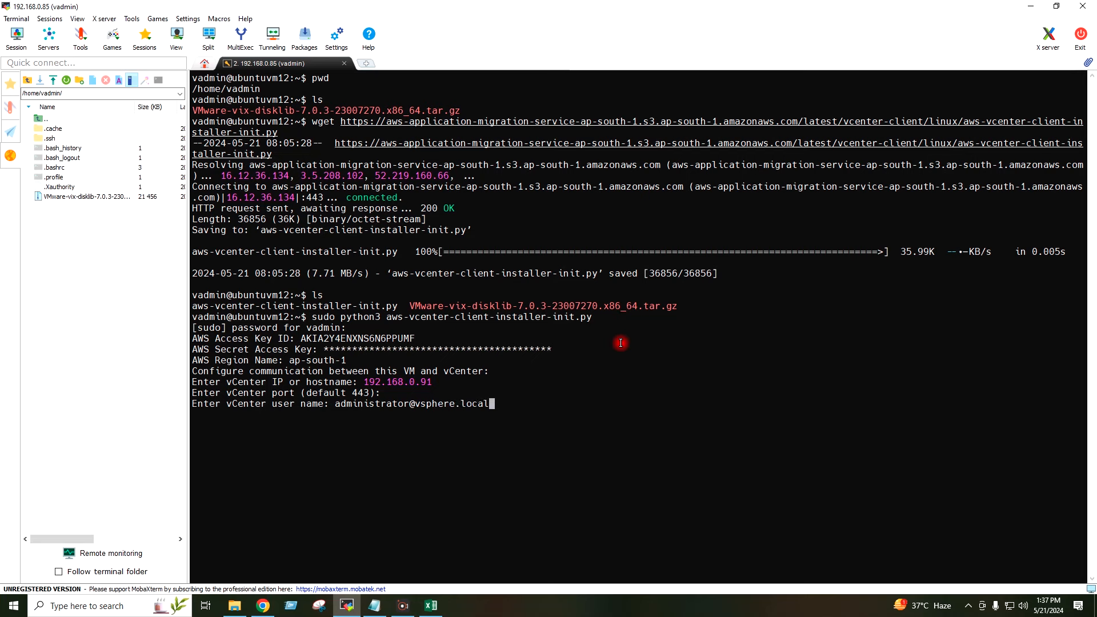
pyautogui.press('Return')
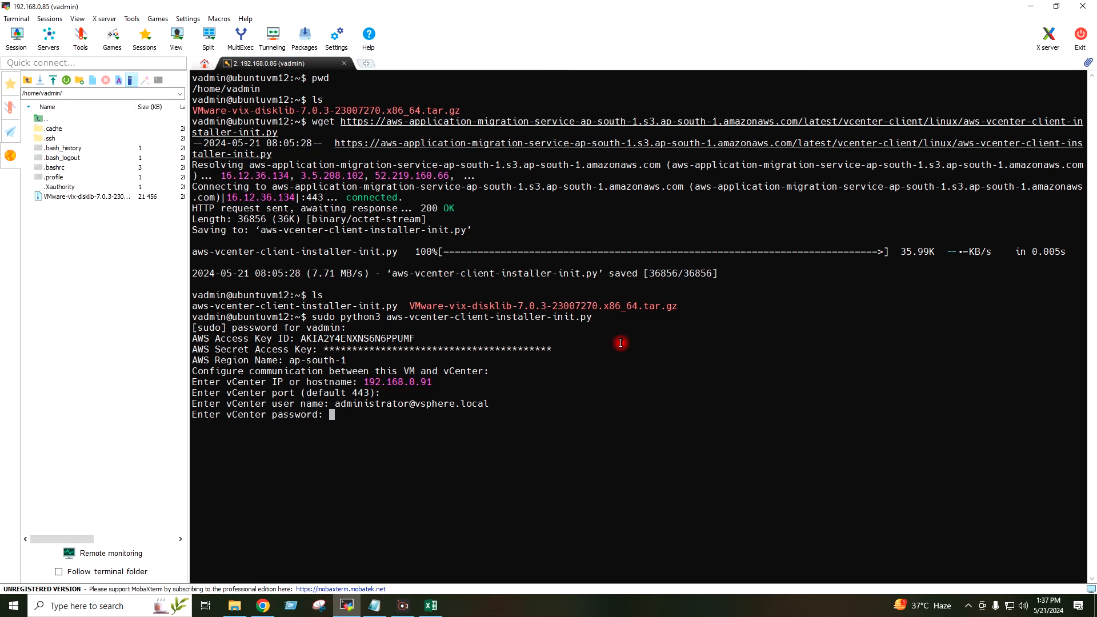
pyautogui.write('**********')
pyautogui.press('Return')
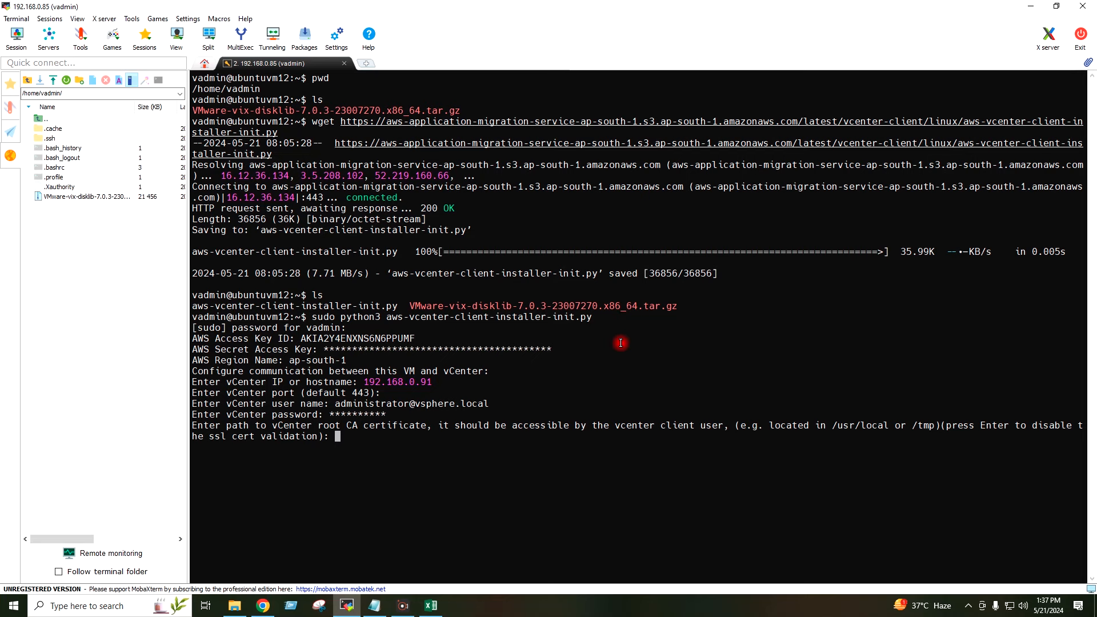
pyautogui.press('Return')
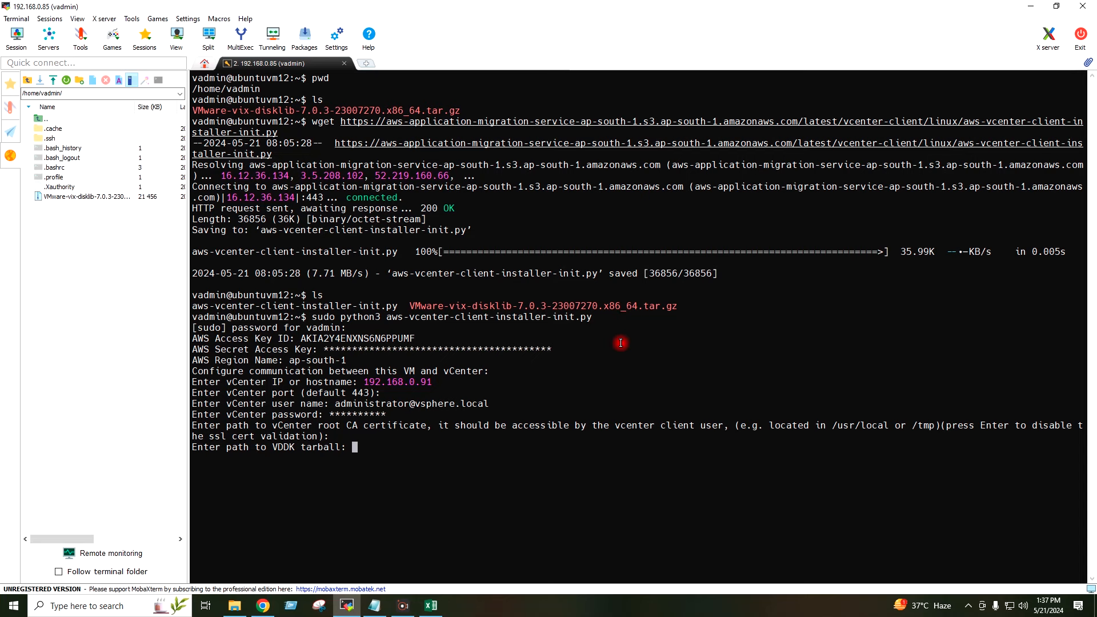
# Step: Give the installer the /home/vadmin VMware-vix-disklib-7.0.3-23007270 tarball path and skip both tag prompts
pyautogui.write('/home/vadmin')
pyautogui.write('/VM')
pyautogui.press('Tab')
pyautogui.press('BackSpace')
pyautogui.press('BackSpace')
pyautogui.press('BackSpace')
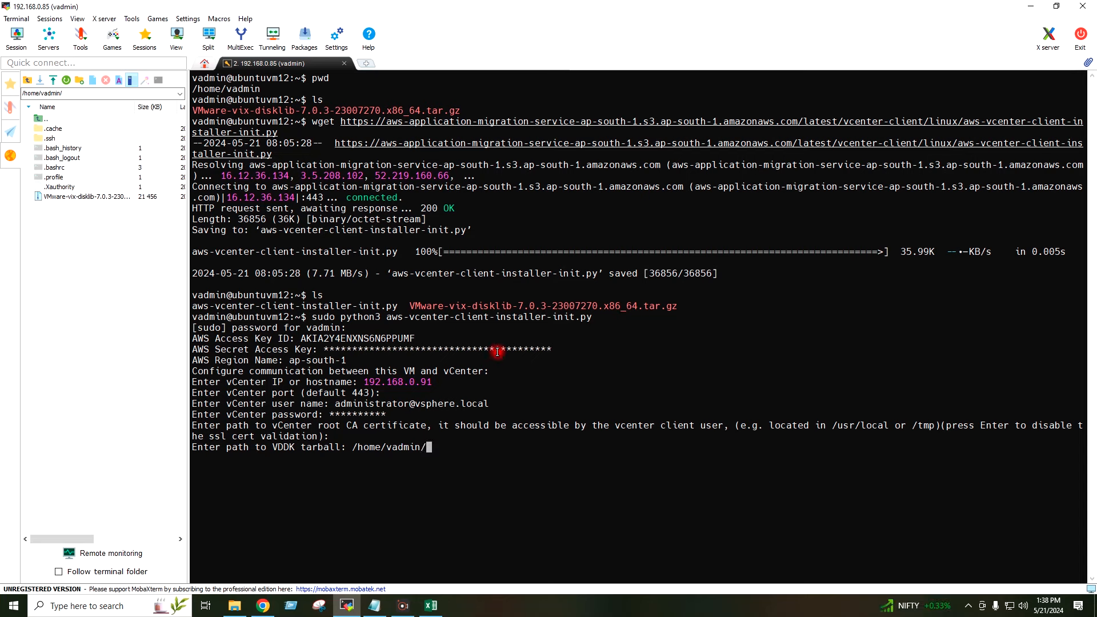
pyautogui.doubleClick(443, 305)
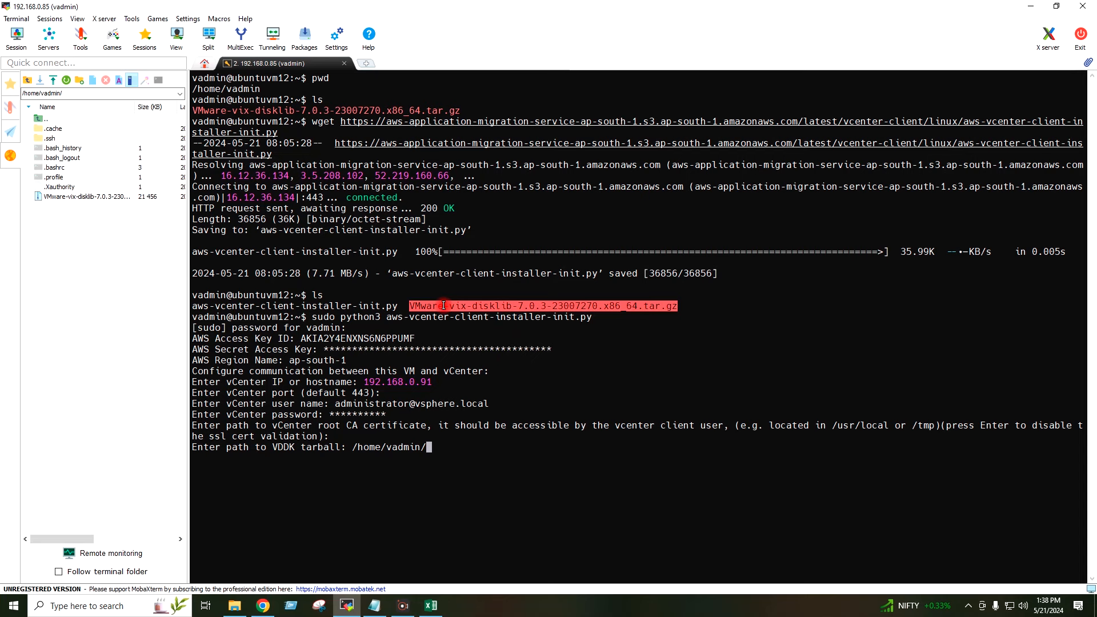
pyautogui.rightClick(438, 440)
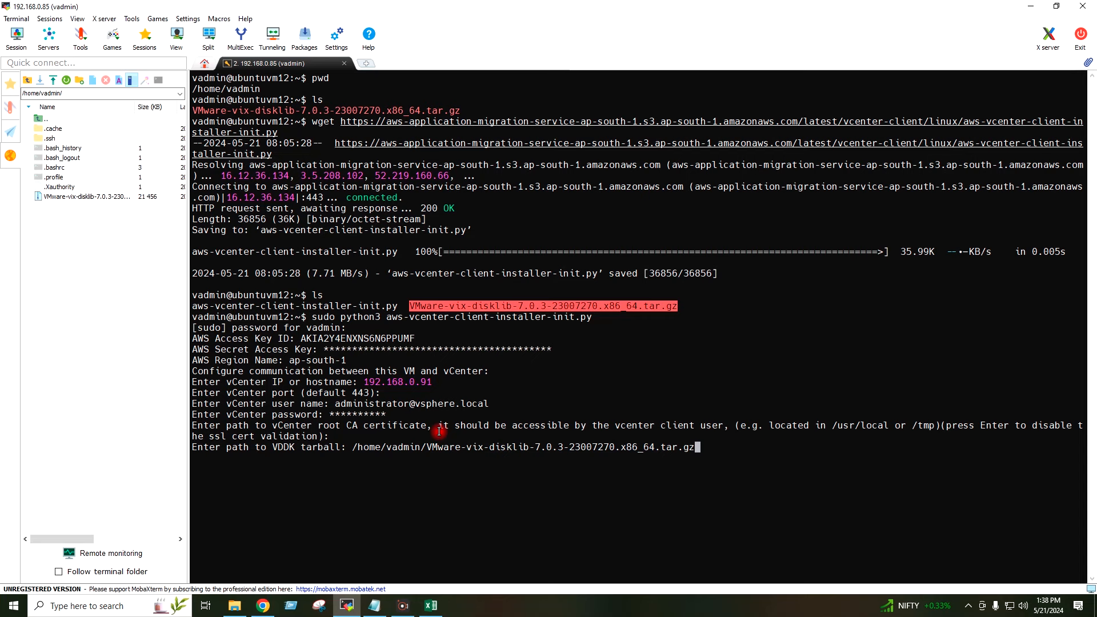
pyautogui.press('Return')
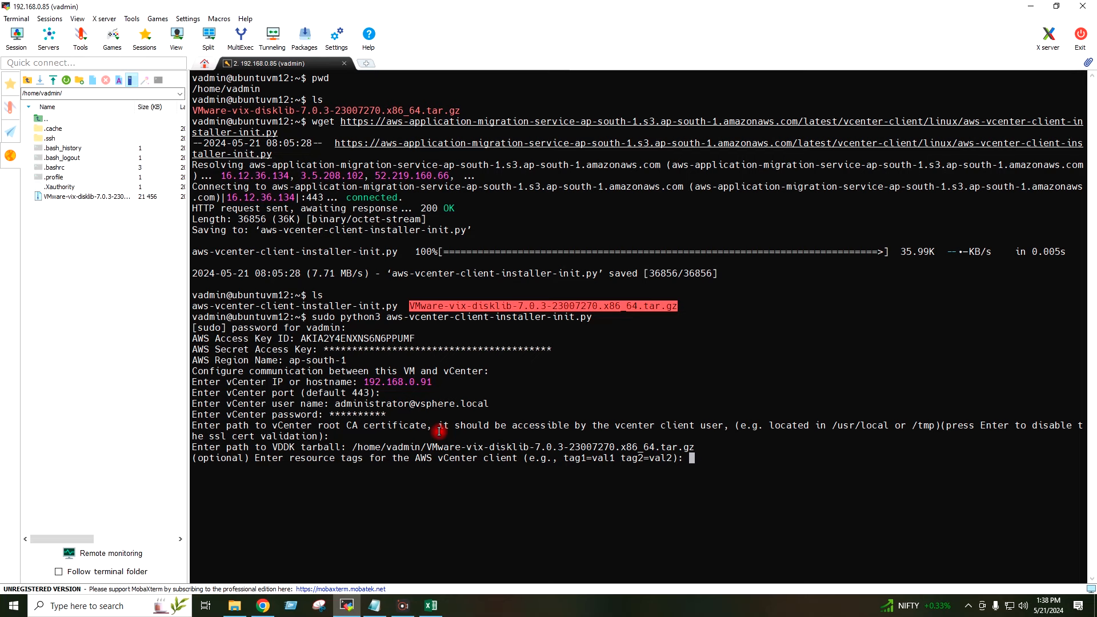
pyautogui.press('Return')
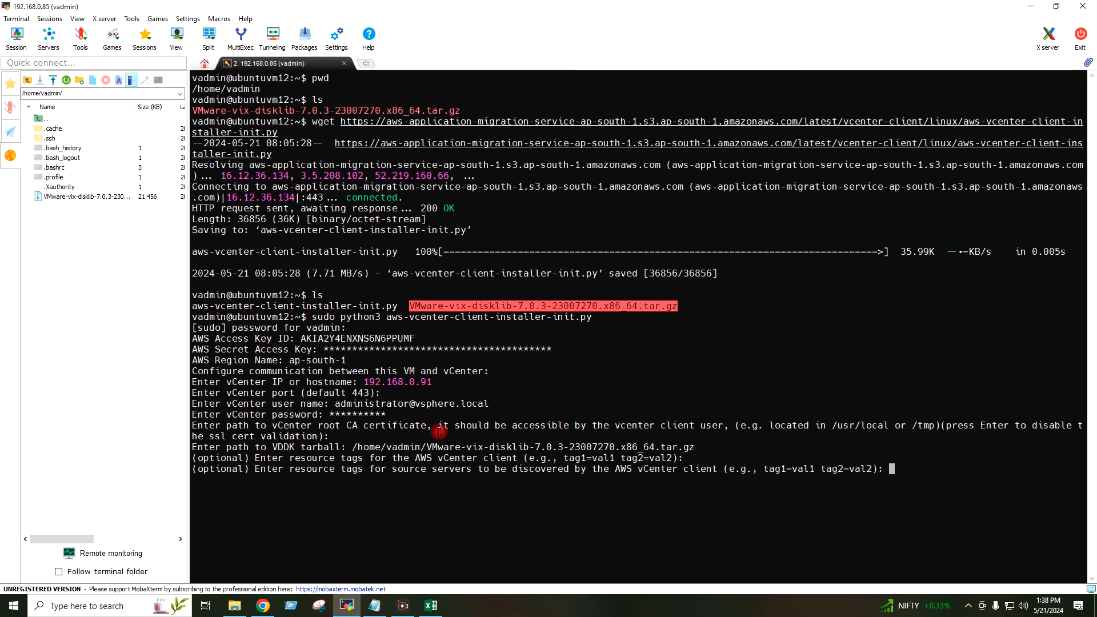
pyautogui.press('Return')
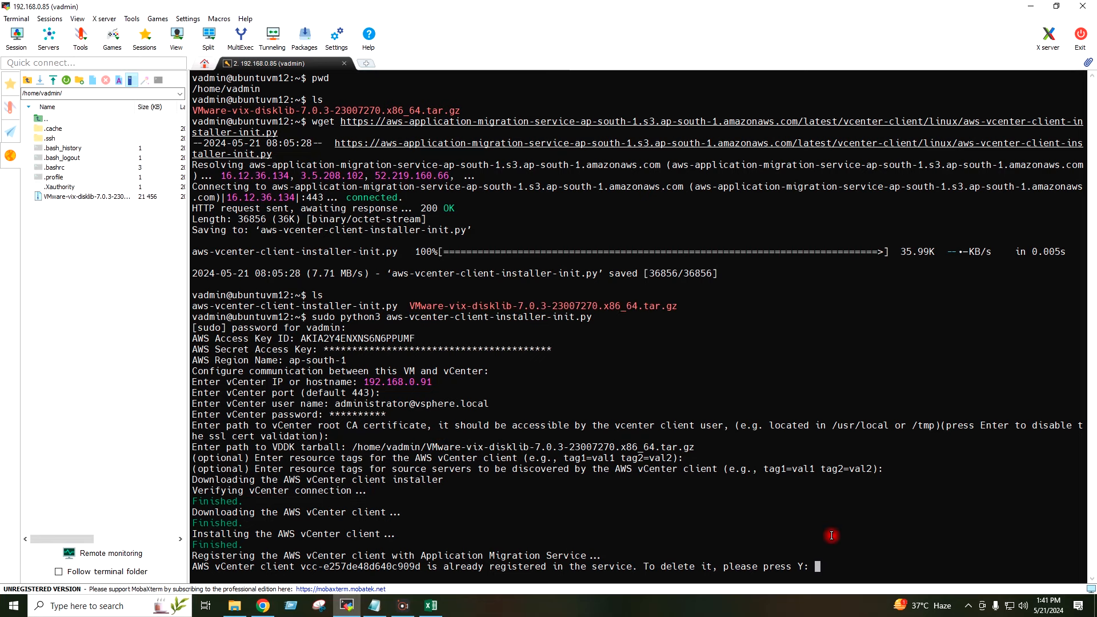
# Step: Answer Y to delete the already-registered AWS vCenter client so the new one registers
pyautogui.press('Return')
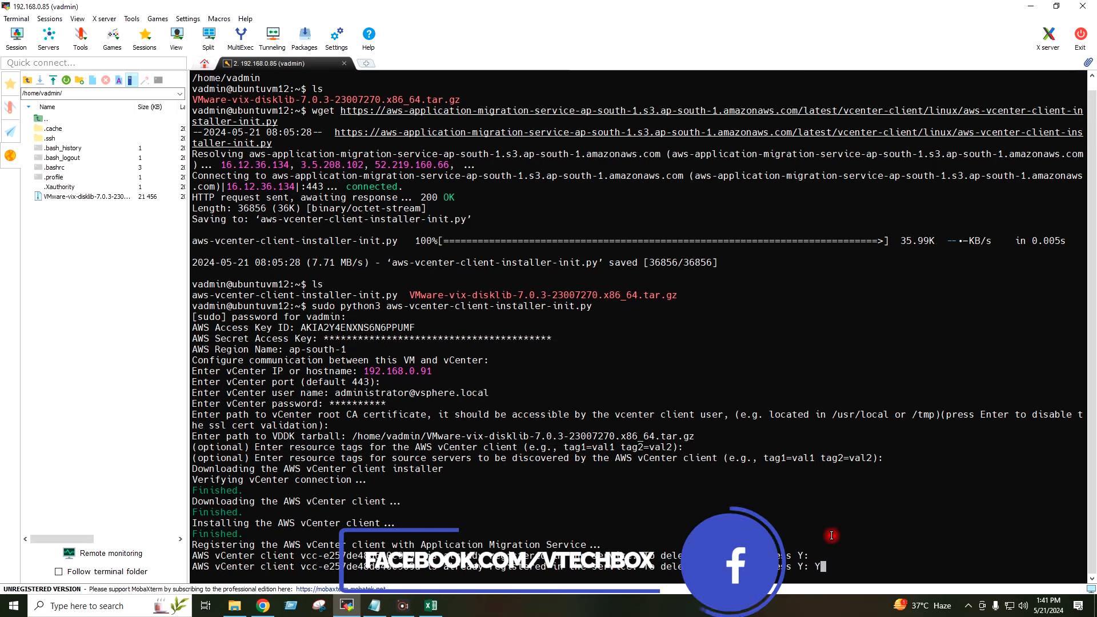
pyautogui.write('Y')
pyautogui.press('Return')
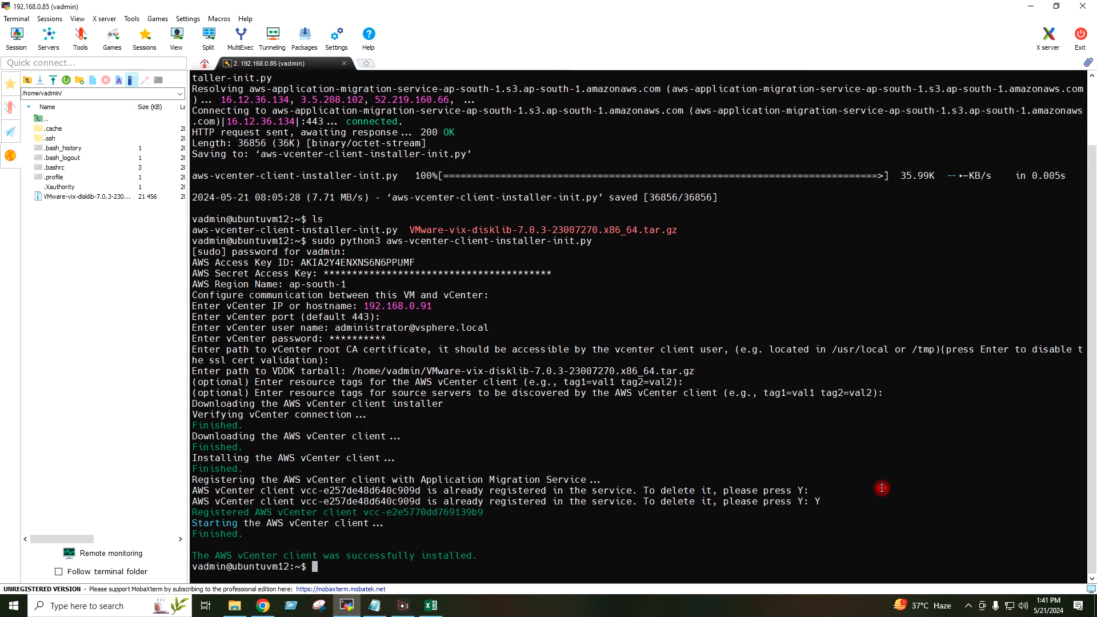
# Step: Minimize MobaXterm, File Explorer and the Chrome VDDK page to reveal the desktop
pyautogui.click(1032, 10)
pyautogui.click(1033, 10)
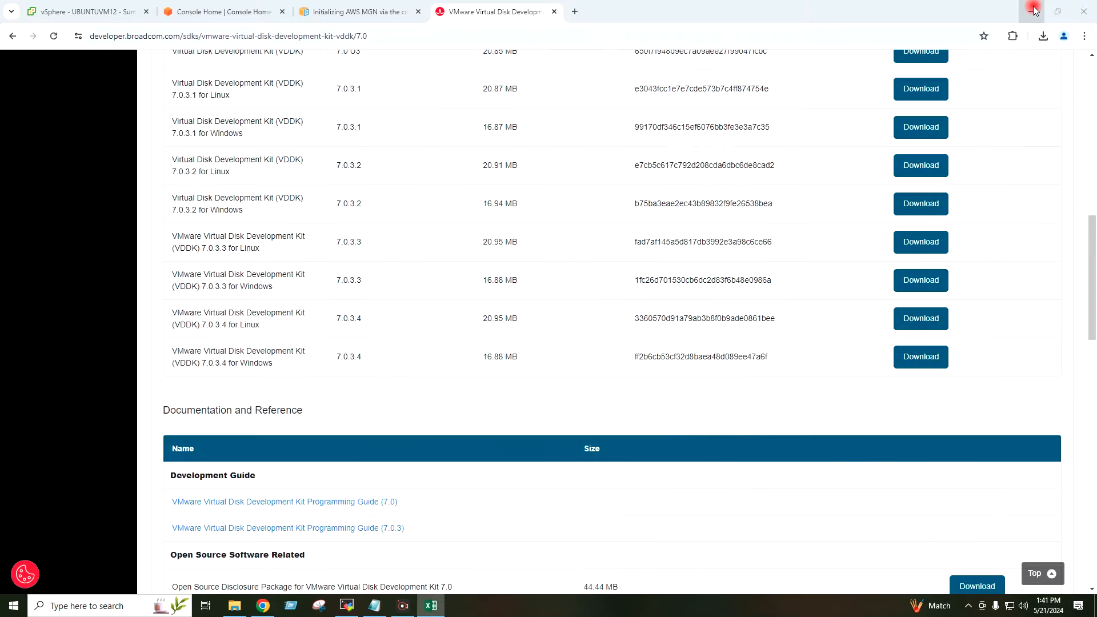
pyautogui.click(1033, 10)
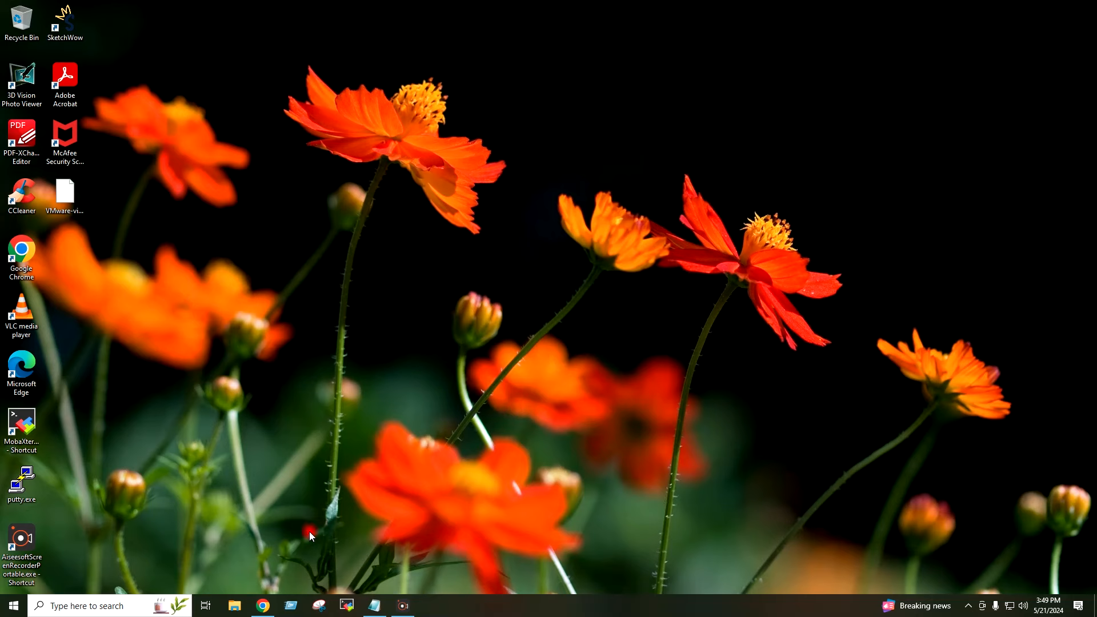
# Step: From Console Home, go through Services > Migration & Transfer to AWS Application Migration Service
pyautogui.click(271, 597)
pyautogui.click(130, 268)
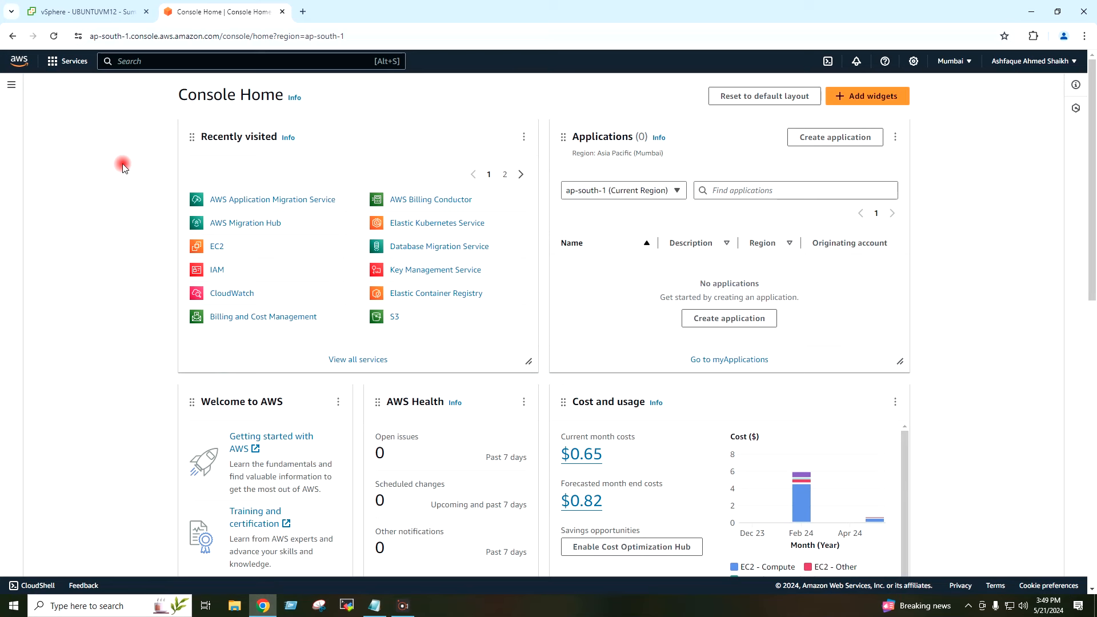
pyautogui.click(58, 65)
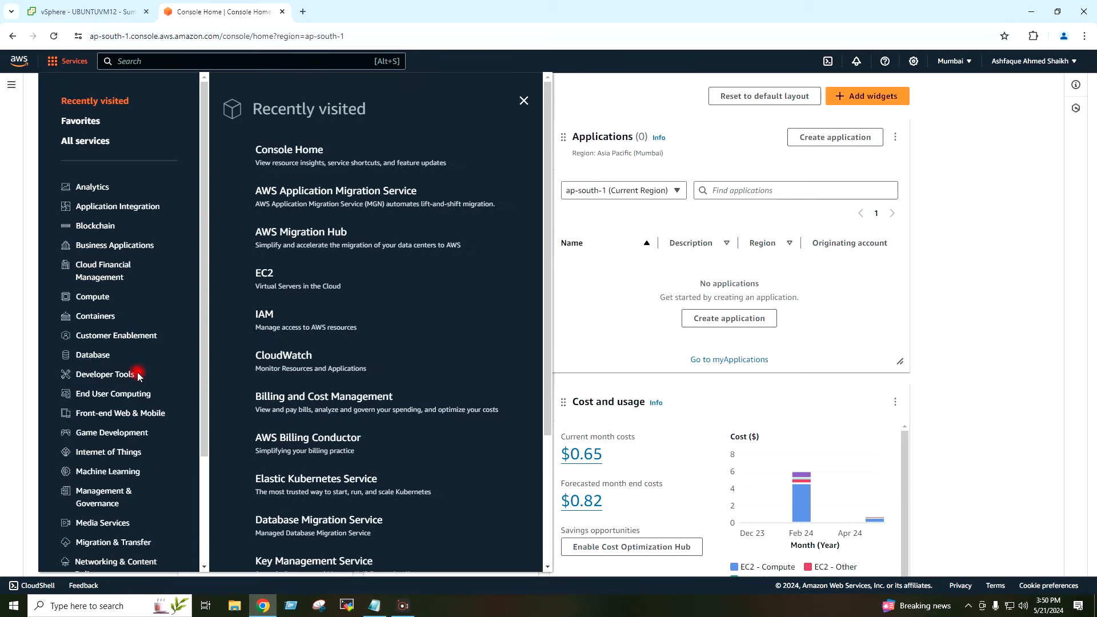
pyautogui.scroll(-1, 137, 375)
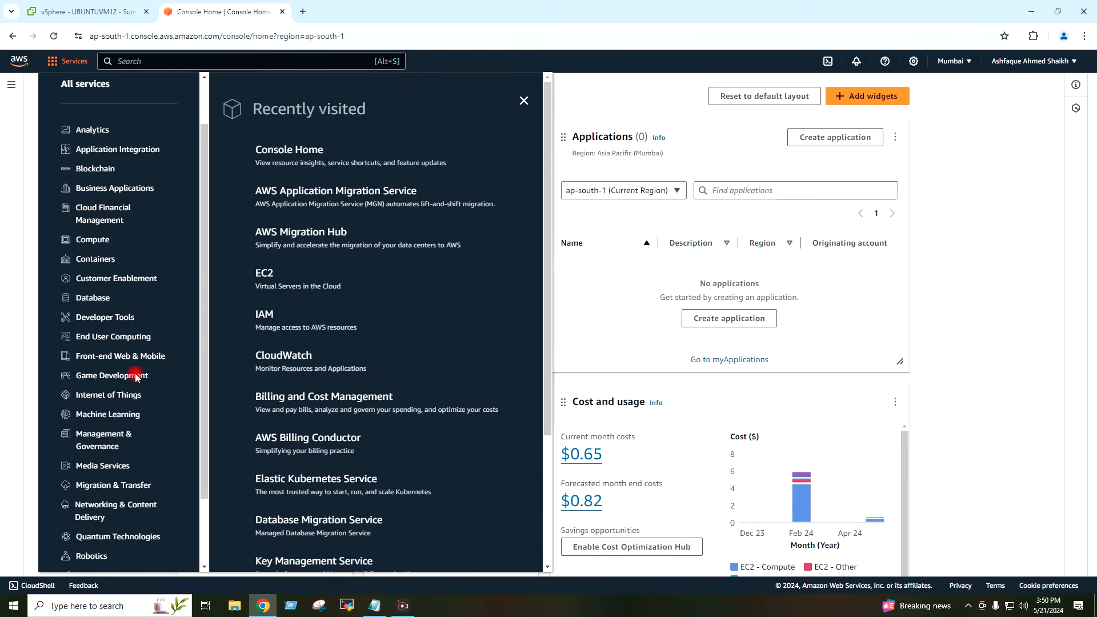
pyautogui.click(128, 491)
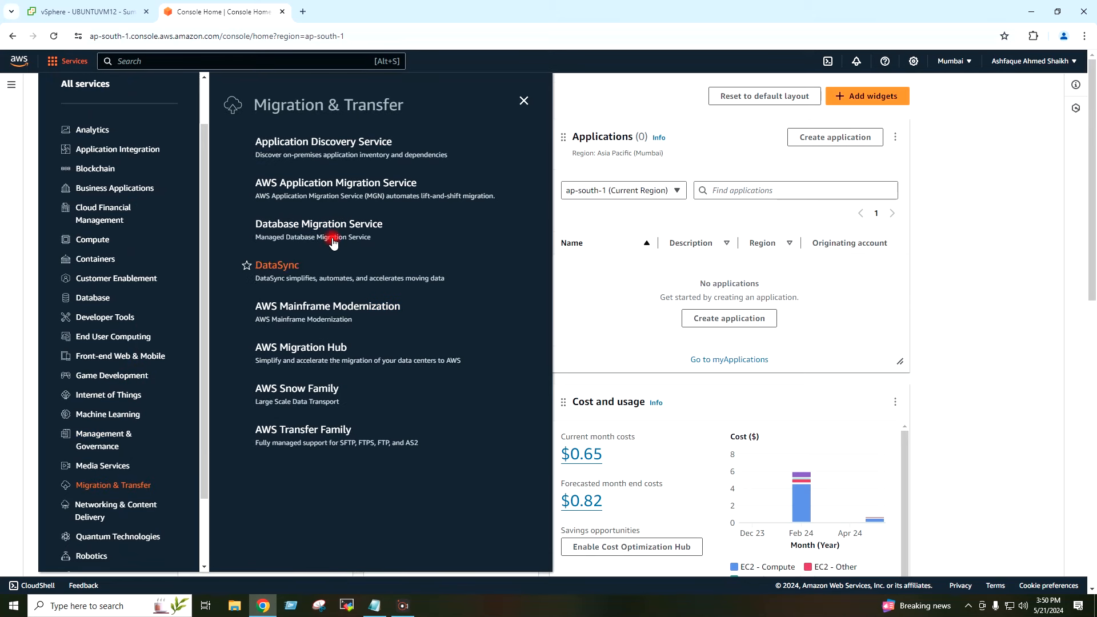
pyautogui.click(313, 189)
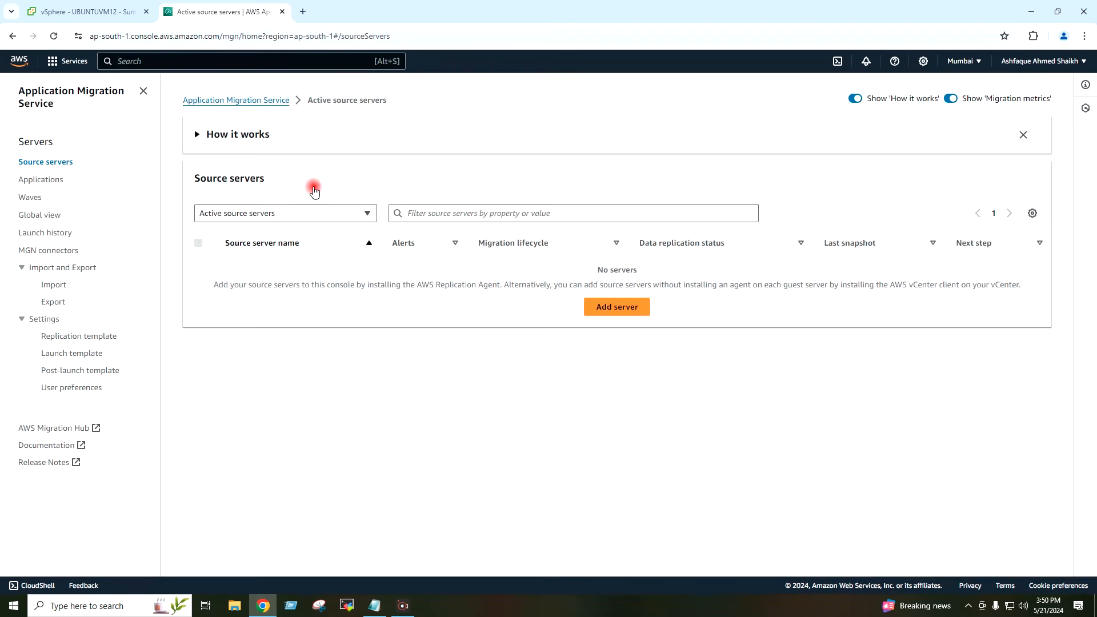
# Step: Switch the source servers view to Agentless discovered servers to list WIN2019VM13
pyautogui.scroll(-1, 275, 345)
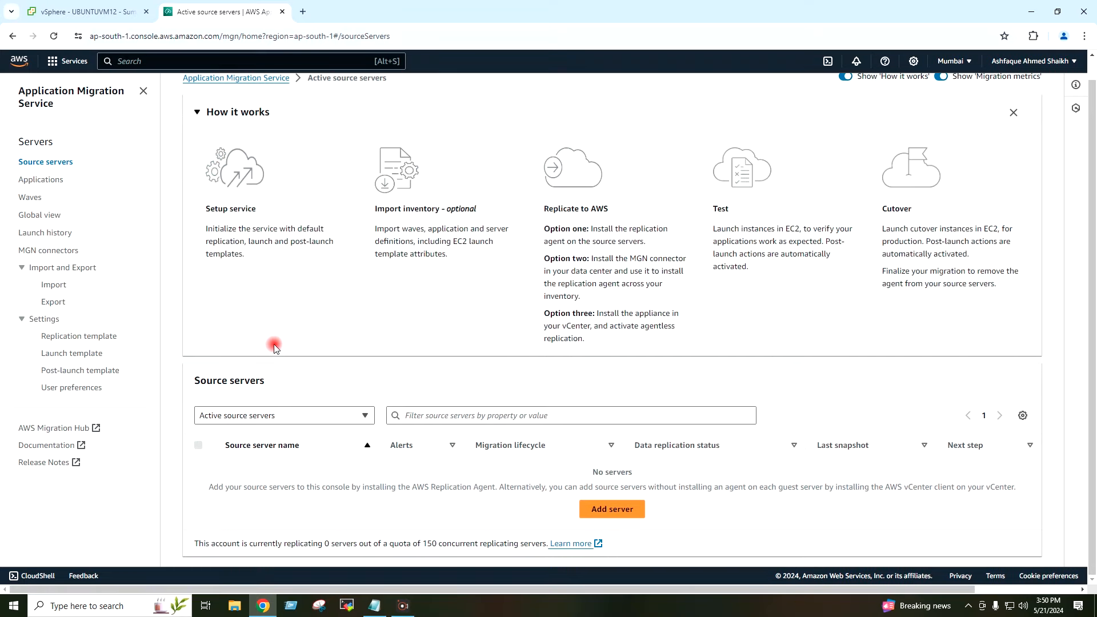
pyautogui.click(349, 417)
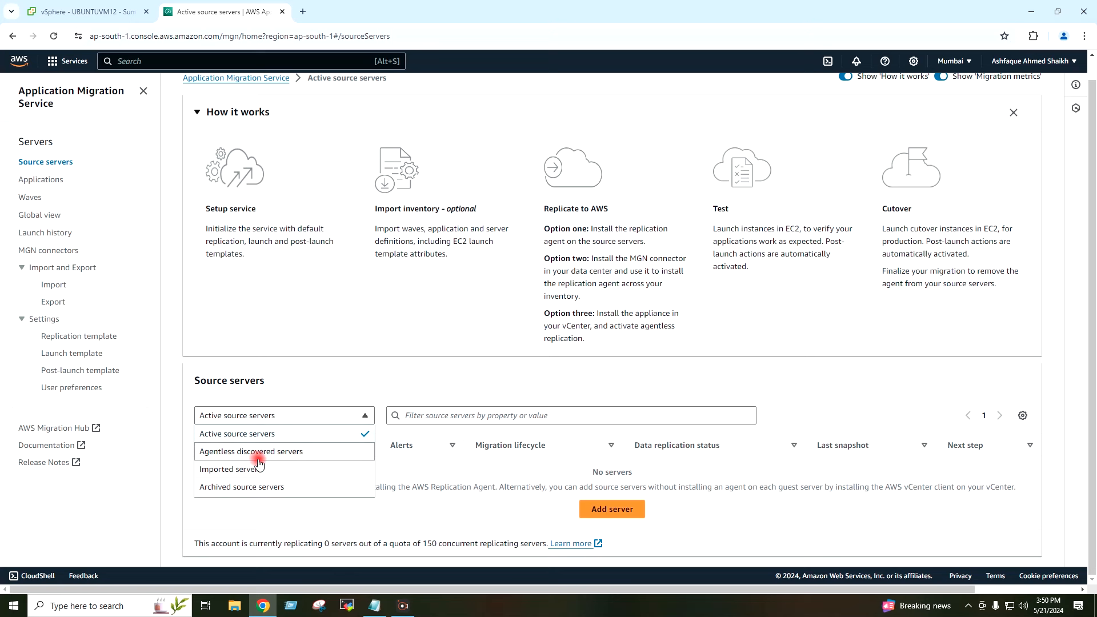
pyautogui.click(315, 454)
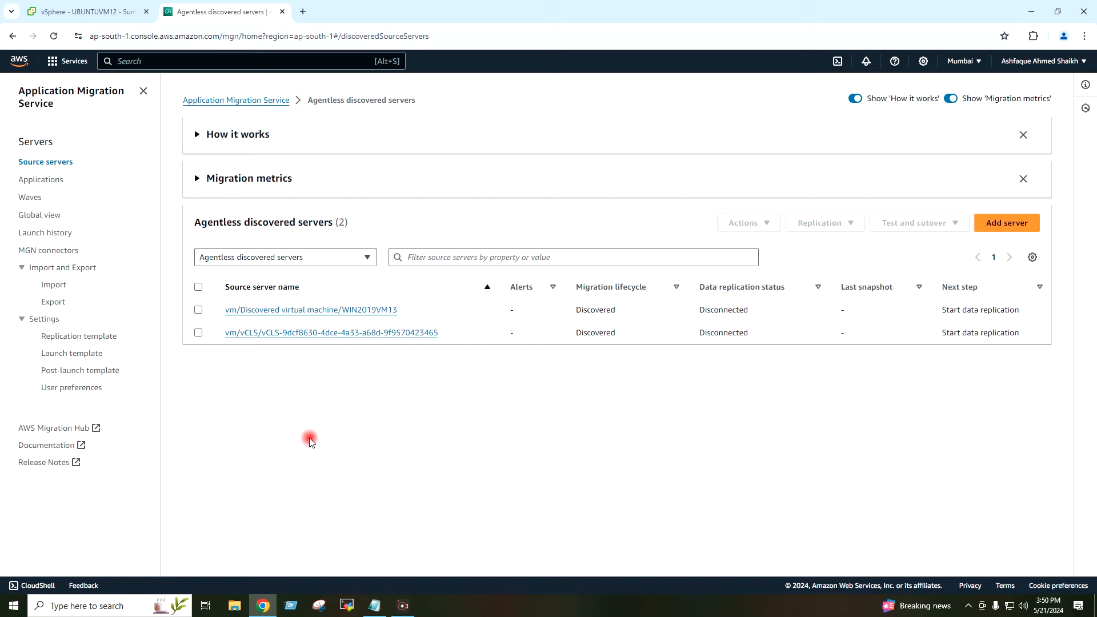
pyautogui.scroll(-5, 388, 375)
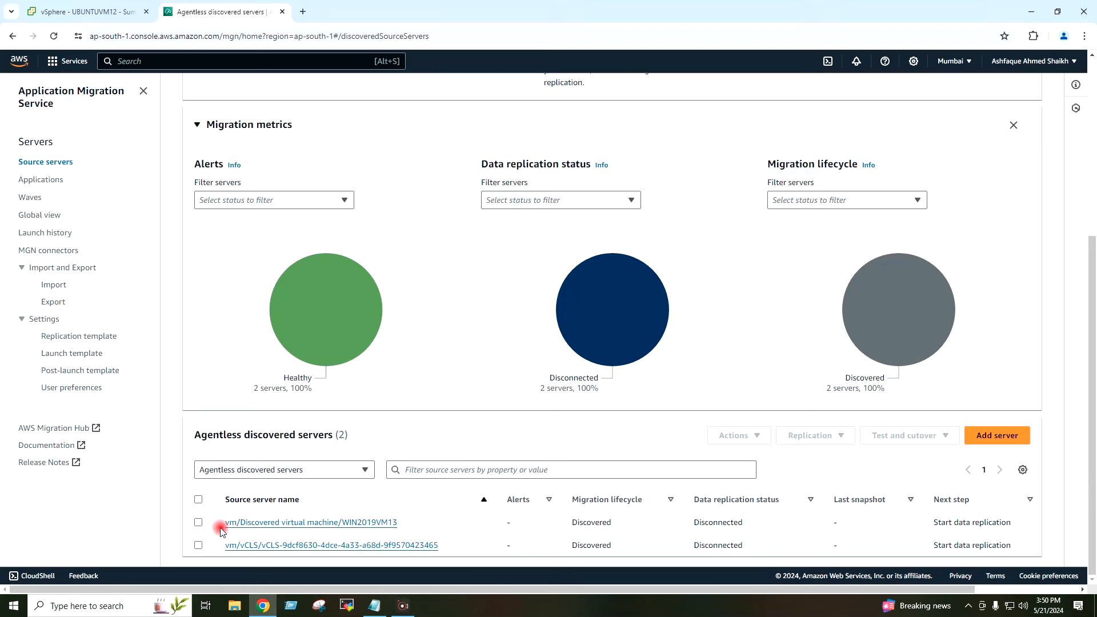
# Step: Start data replication for WIN2019VM13, then return to the Active source servers view
pyautogui.click(198, 522)
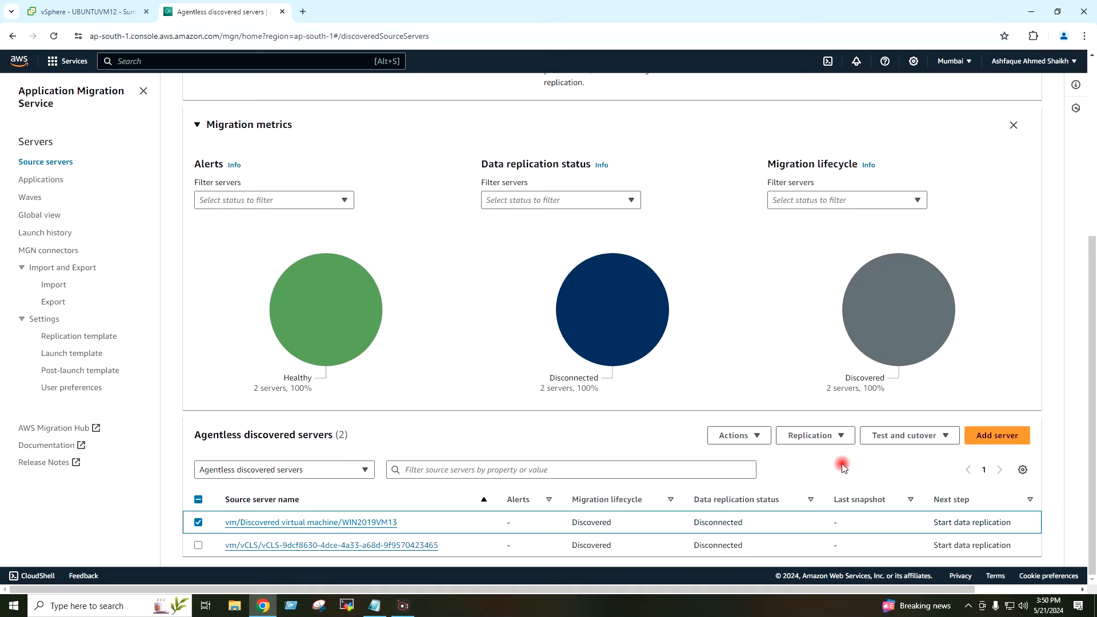
pyautogui.click(827, 443)
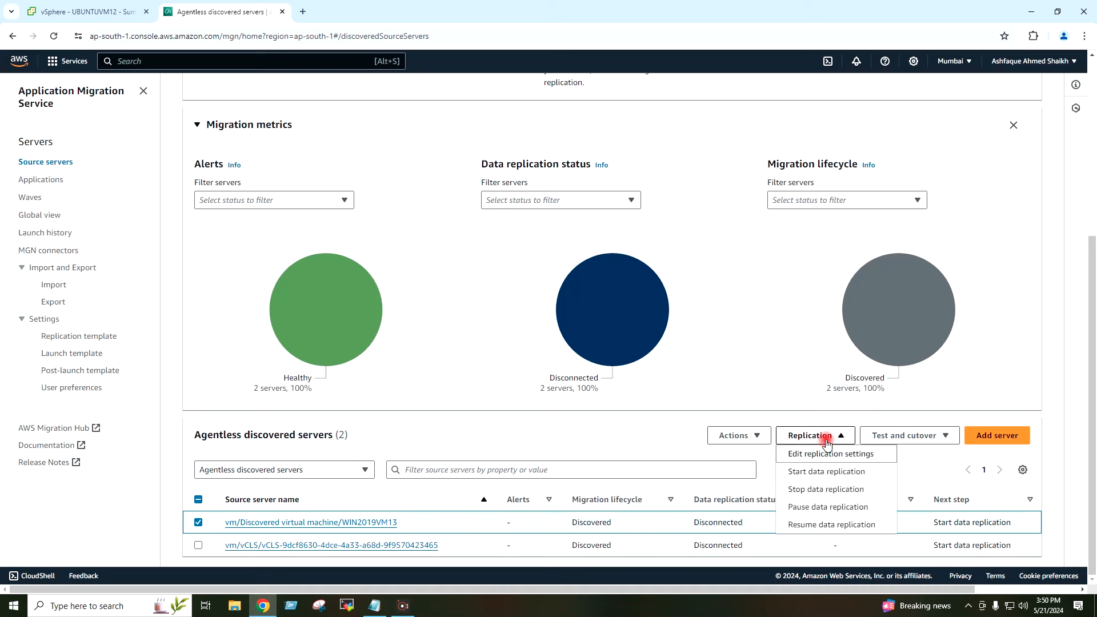
pyautogui.click(873, 473)
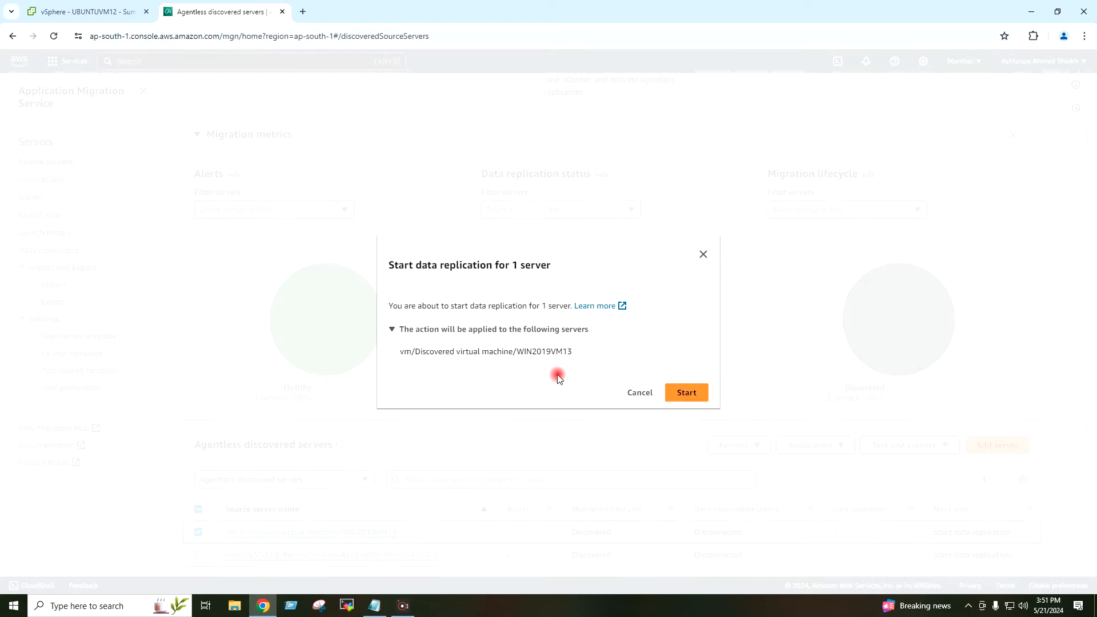
pyautogui.moveTo(462, 351); pyautogui.dragTo(625, 370)
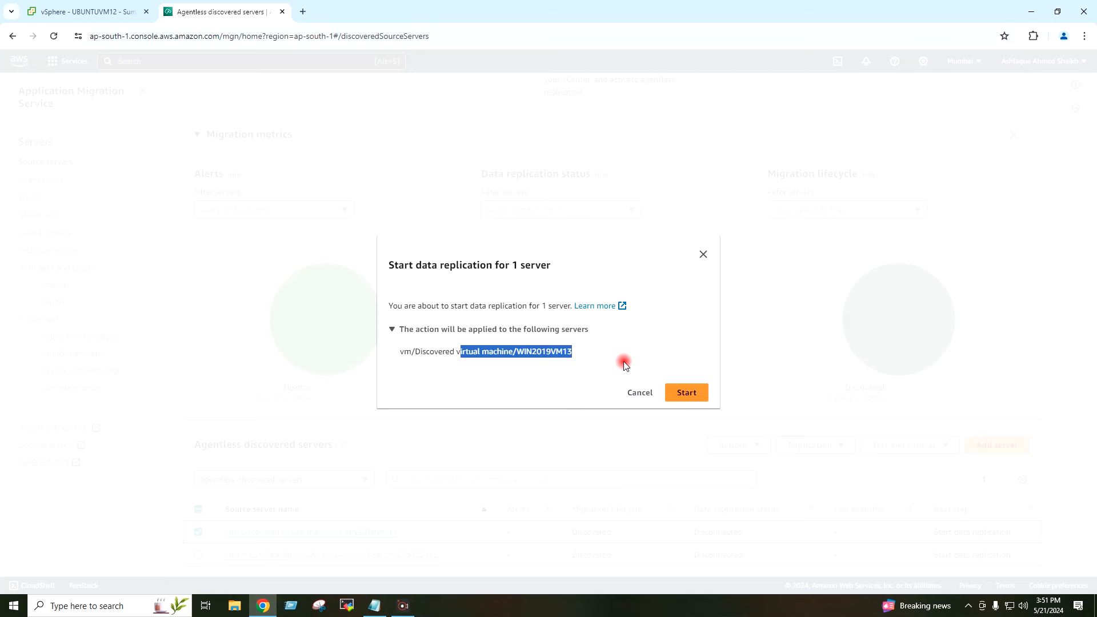
pyautogui.click(624, 370)
pyautogui.click(694, 392)
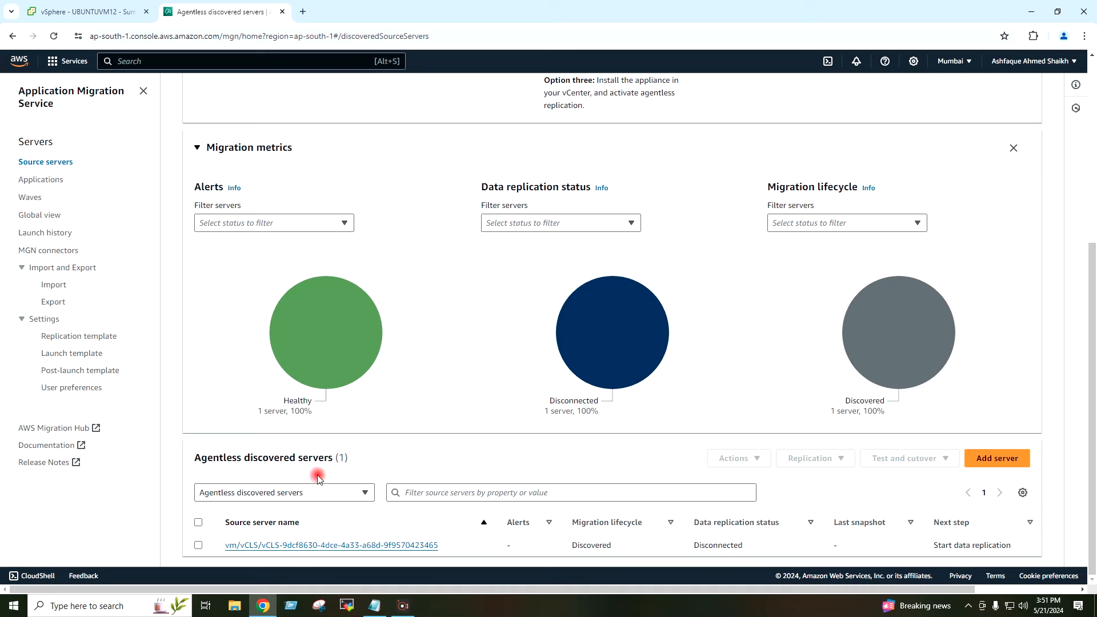
pyautogui.click(363, 494)
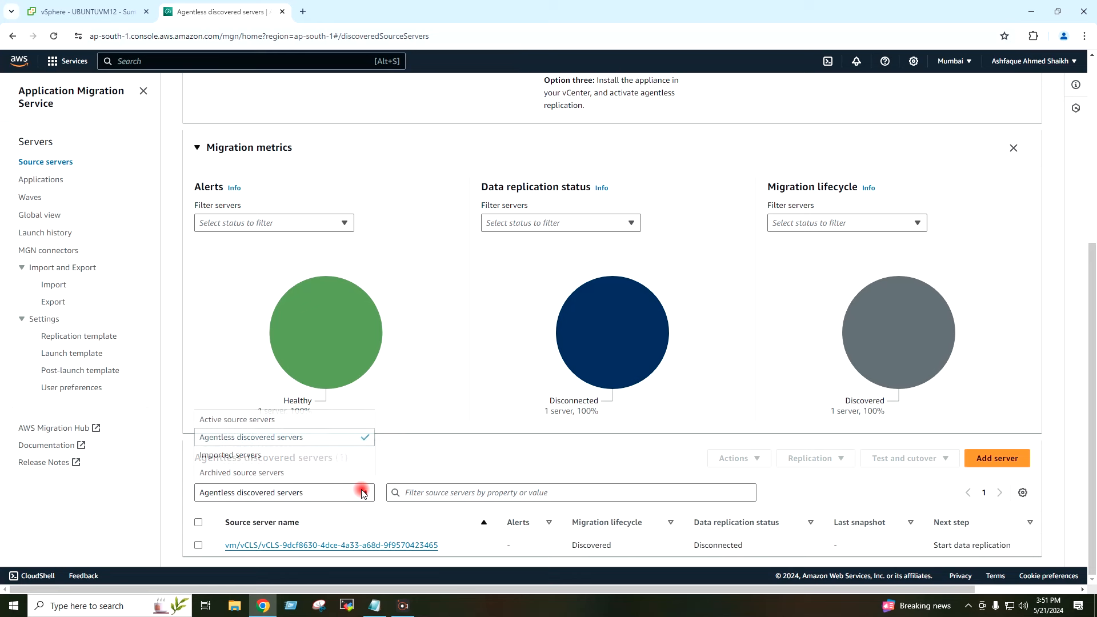
pyautogui.click(261, 419)
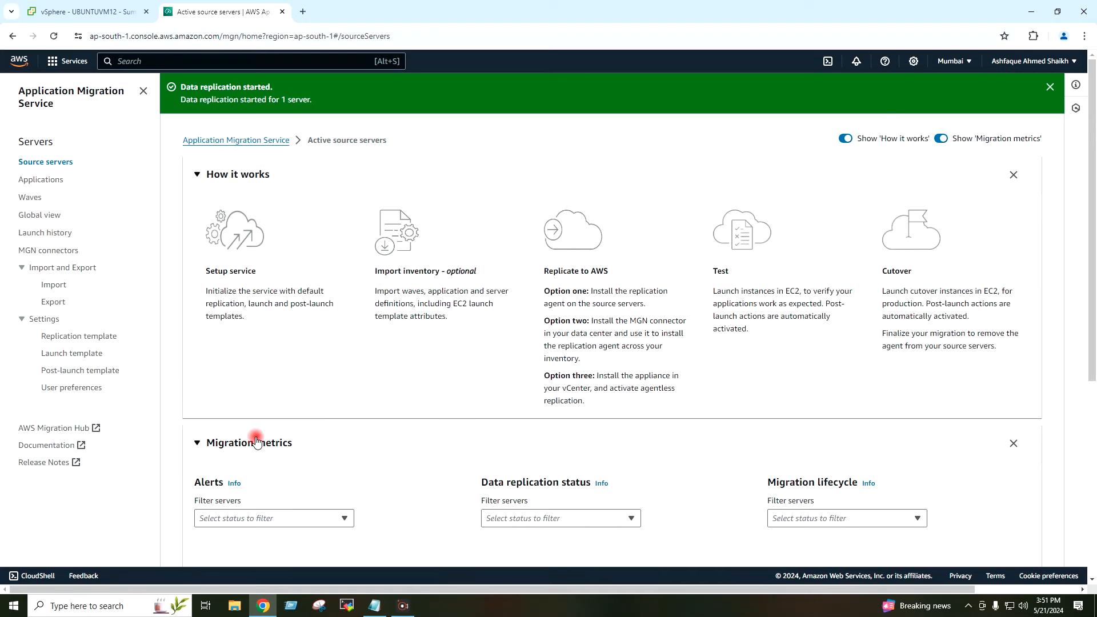
# Step: Check WIN2019VM13 shows replication Initiating and lifecycle Not ready, then go back to vSphere
pyautogui.moveTo(180, 86); pyautogui.dragTo(315, 85)
pyautogui.click(311, 87)
pyautogui.scroll(-5, 353, 345)
pyautogui.moveTo(351, 324)
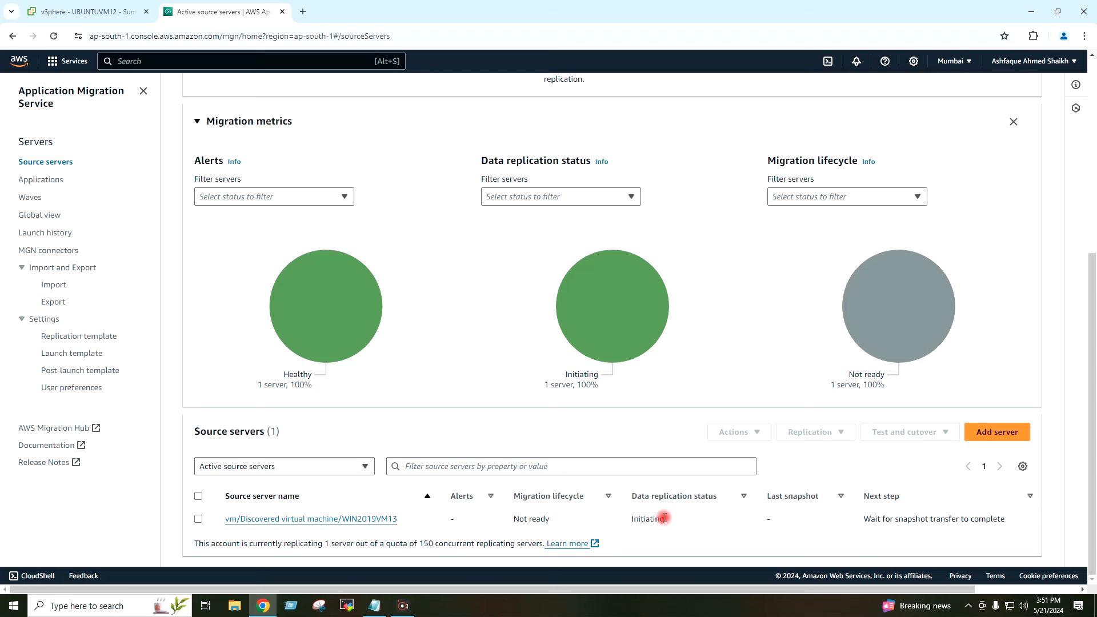
pyautogui.click(912, 197)
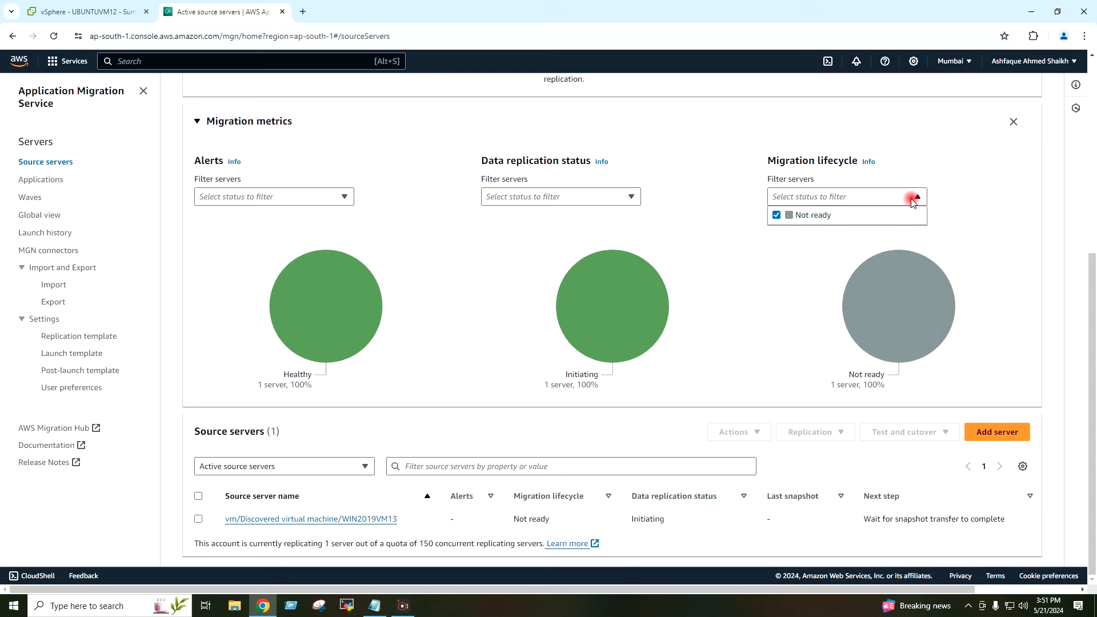
pyautogui.click(912, 197)
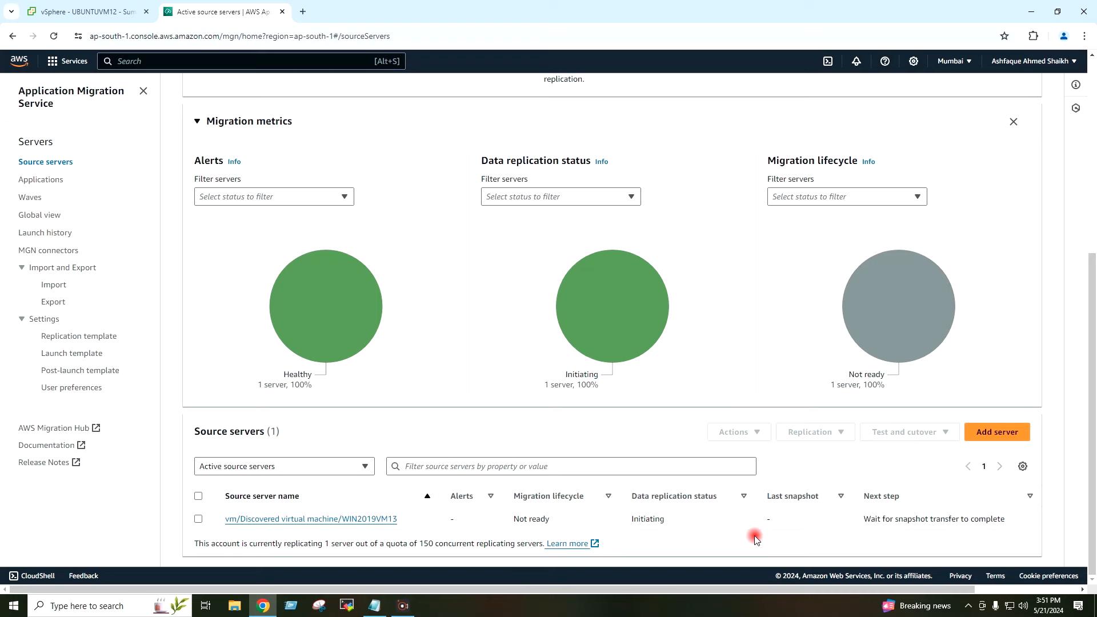
pyautogui.click(84, 16)
# Step: Review WIN2019VM13's summary and completed snapshot task in vSphere, then return to Application Migration Service
pyautogui.click(143, 216)
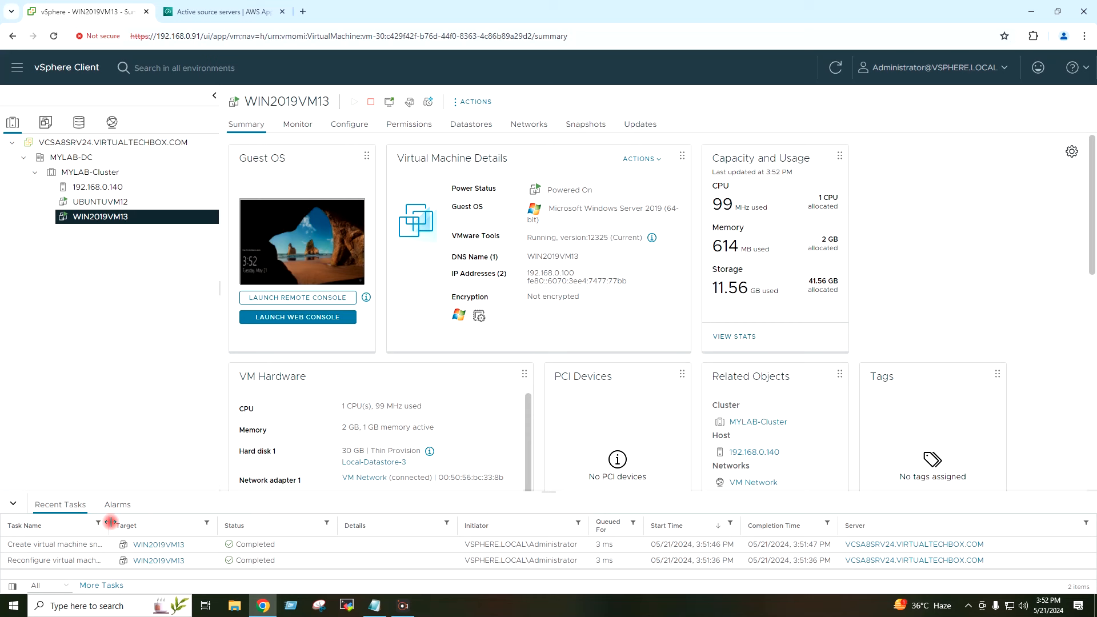
pyautogui.moveTo(145, 526); pyautogui.dragTo(155, 526)
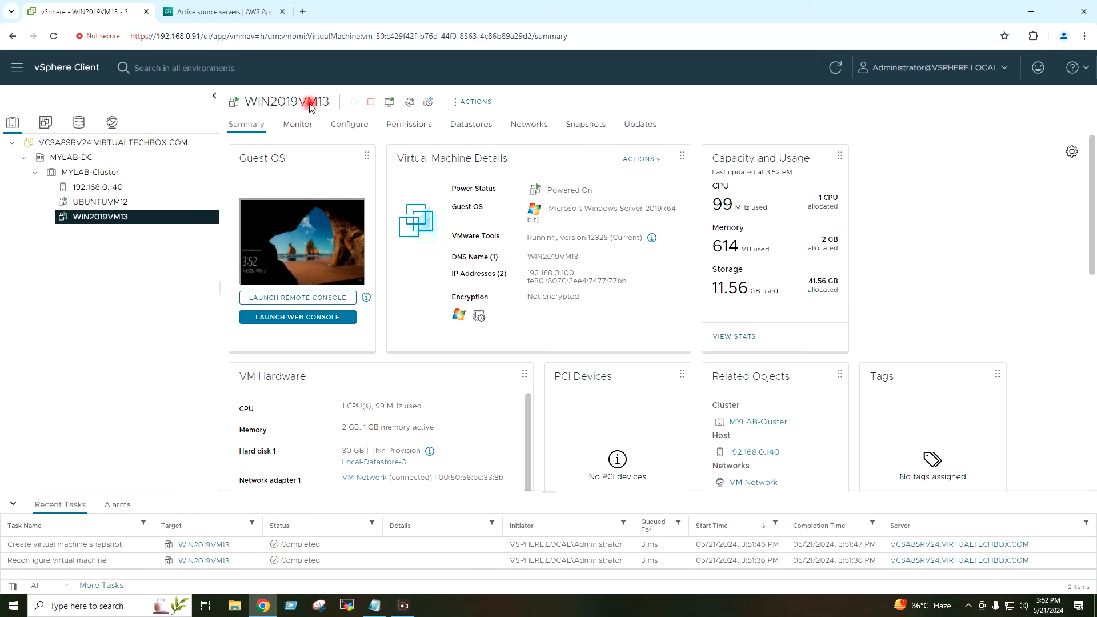
pyautogui.click(216, 13)
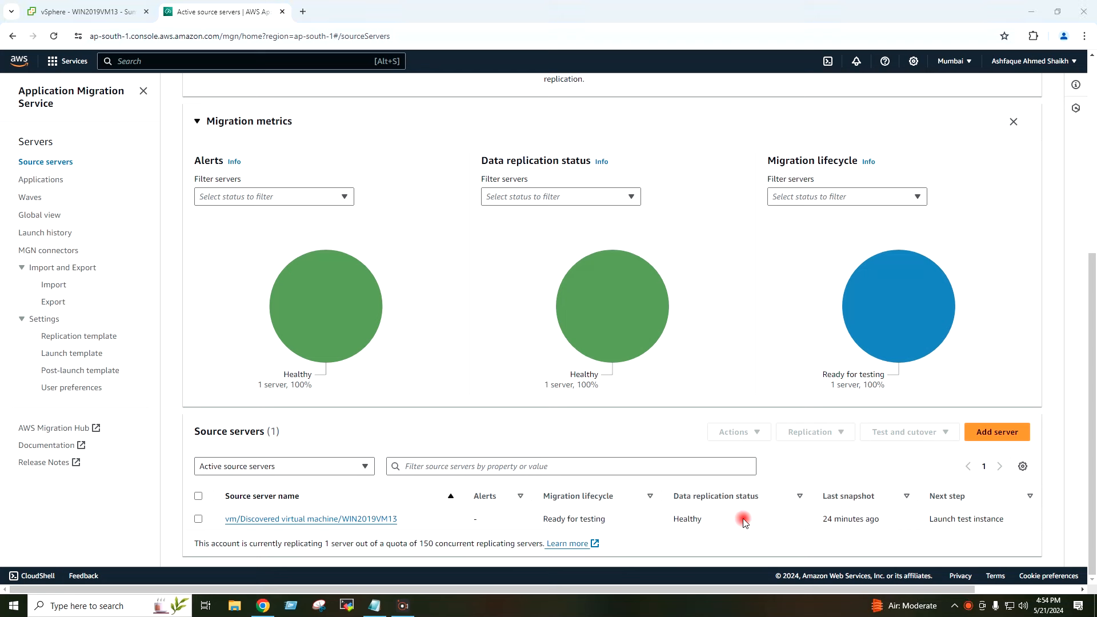
# Step: Verify WIN2019VM13 shows Healthy replication and Ready for testing, then select its row
pyautogui.moveTo(722, 518); pyautogui.dragTo(677, 518)
pyautogui.click(676, 519)
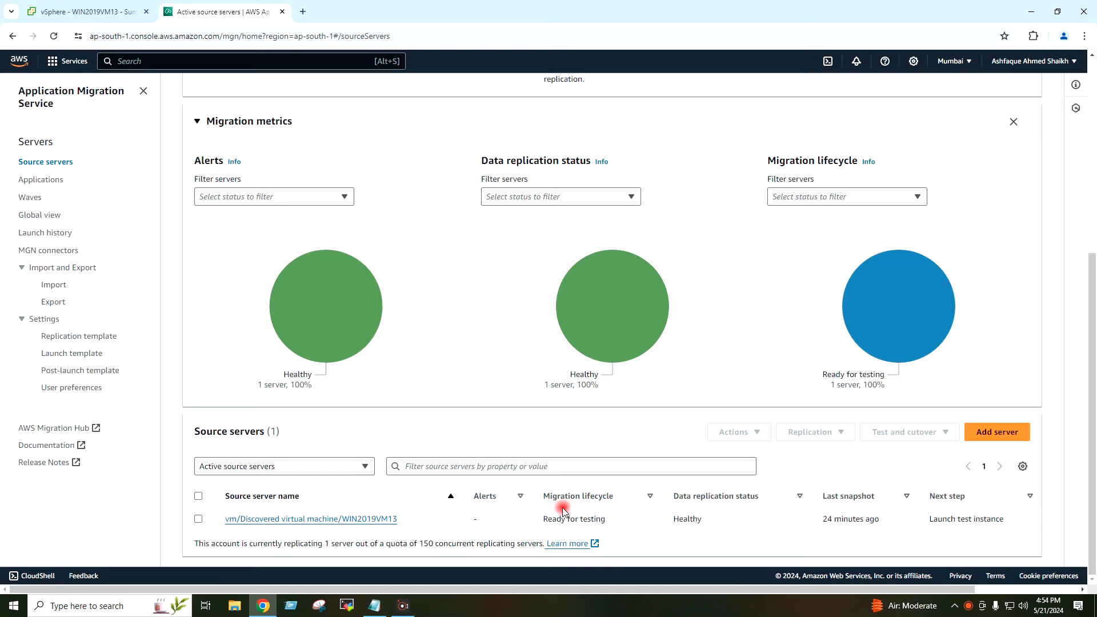
pyautogui.moveTo(542, 519); pyautogui.dragTo(615, 530)
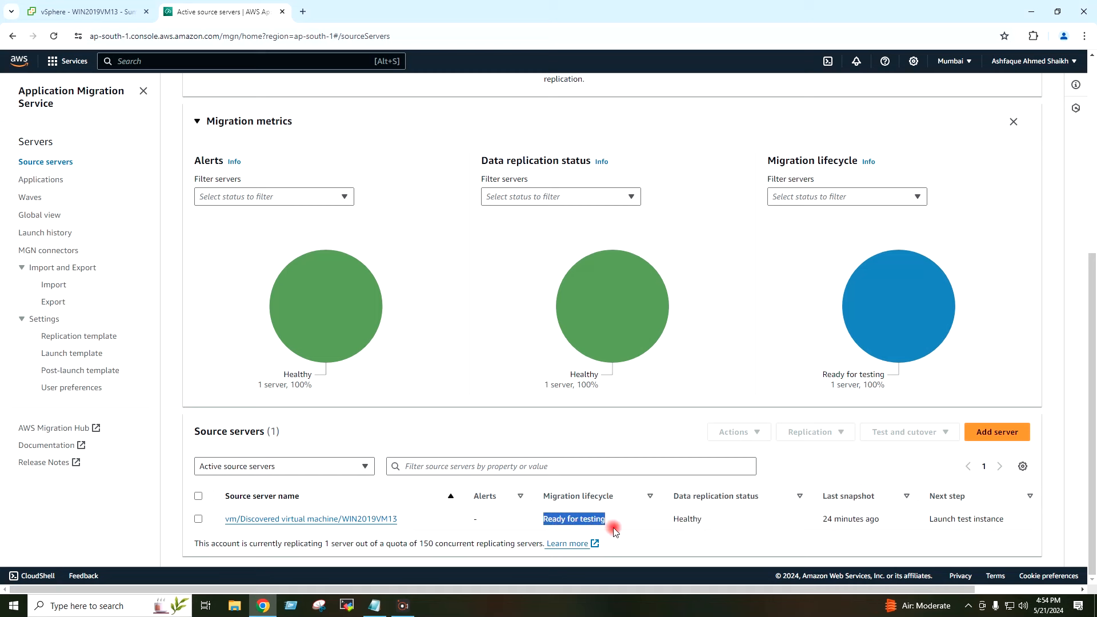
pyautogui.click(613, 523)
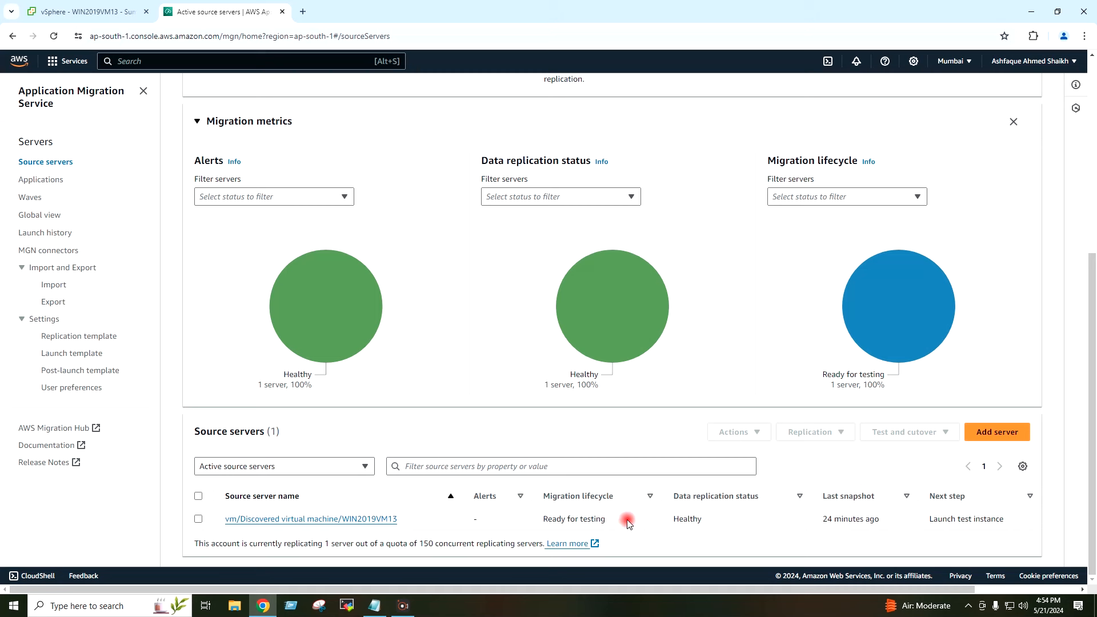
pyautogui.click(867, 197)
pyautogui.click(867, 196)
pyautogui.click(199, 519)
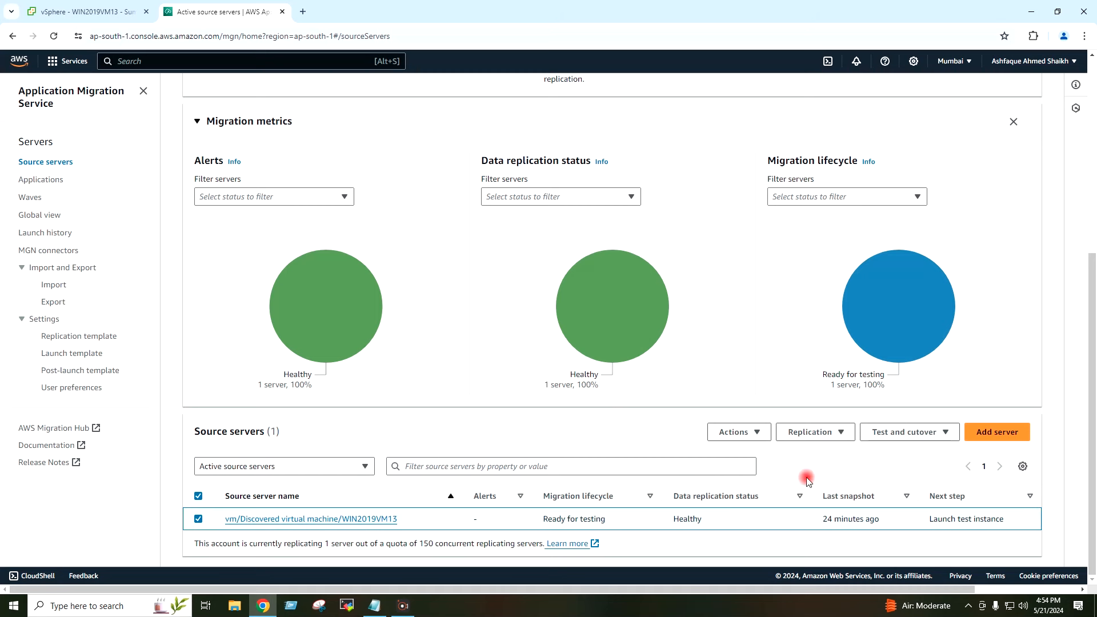
# Step: Launch a test instance for WIN2019VM13 and confirm the launch job message
pyautogui.click(888, 438)
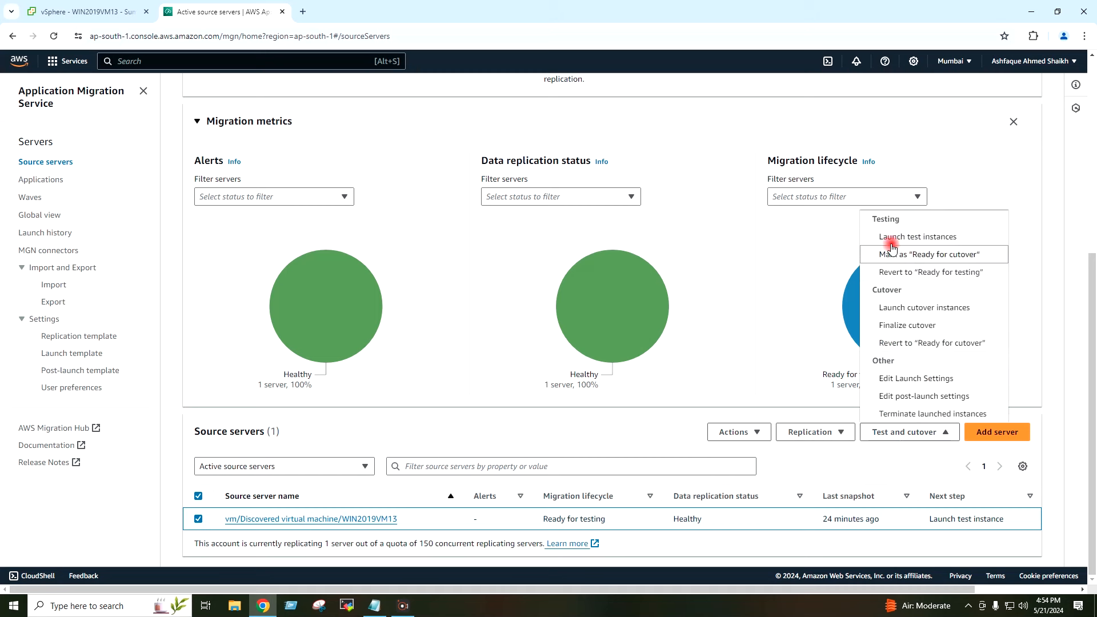
pyautogui.click(969, 243)
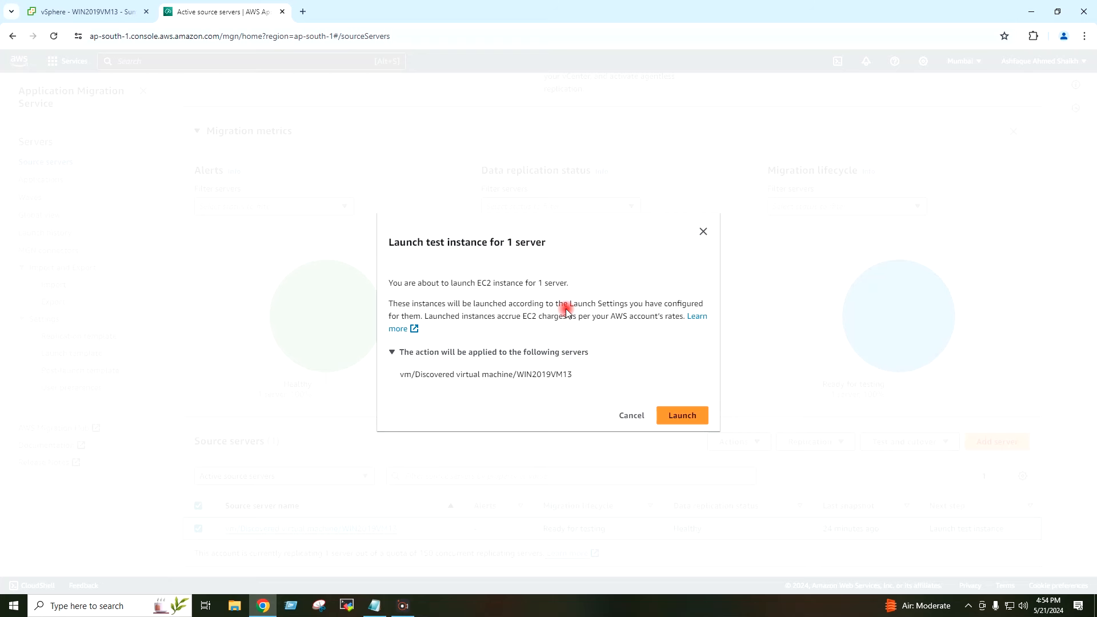
pyautogui.click(682, 416)
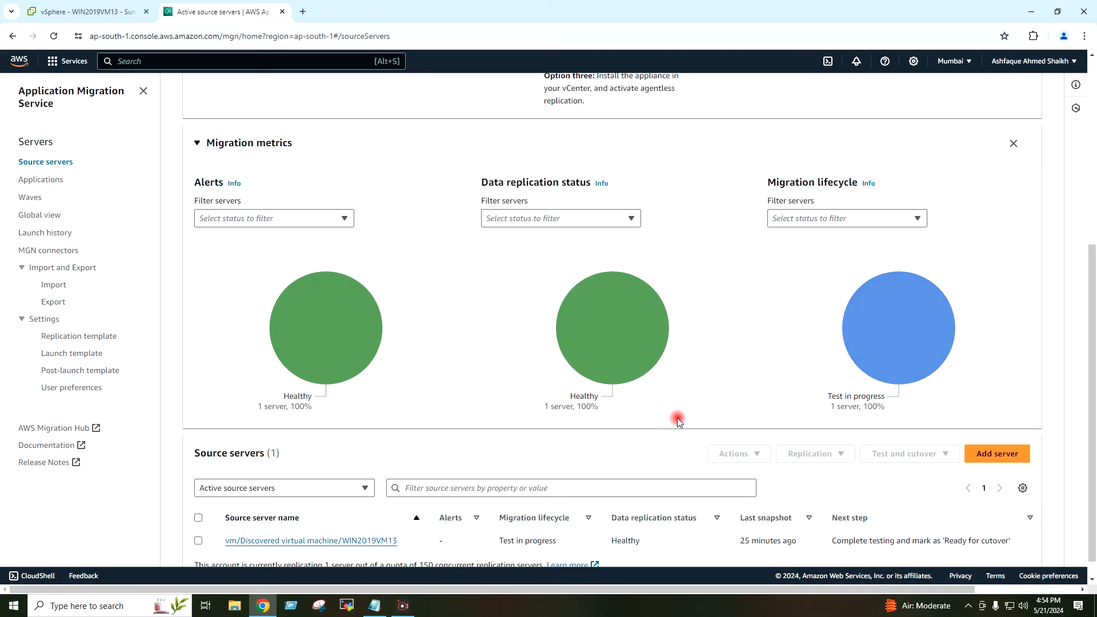
pyautogui.scroll(-1, 688, 366)
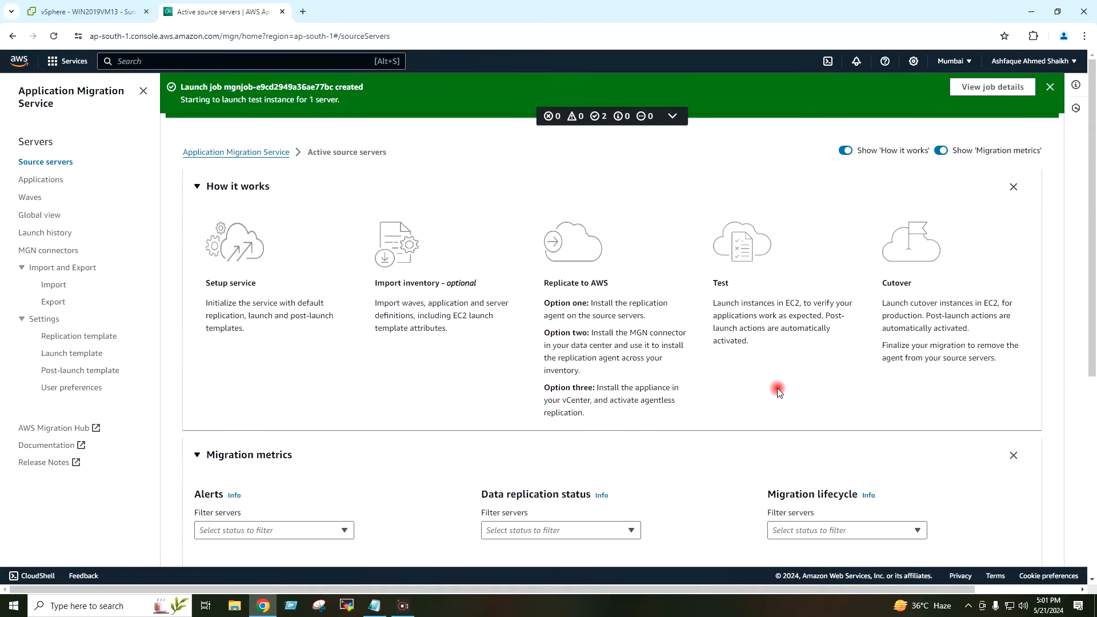
pyautogui.moveTo(184, 103); pyautogui.dragTo(318, 103)
pyautogui.click(367, 103)
pyautogui.scroll(-5, 473, 207)
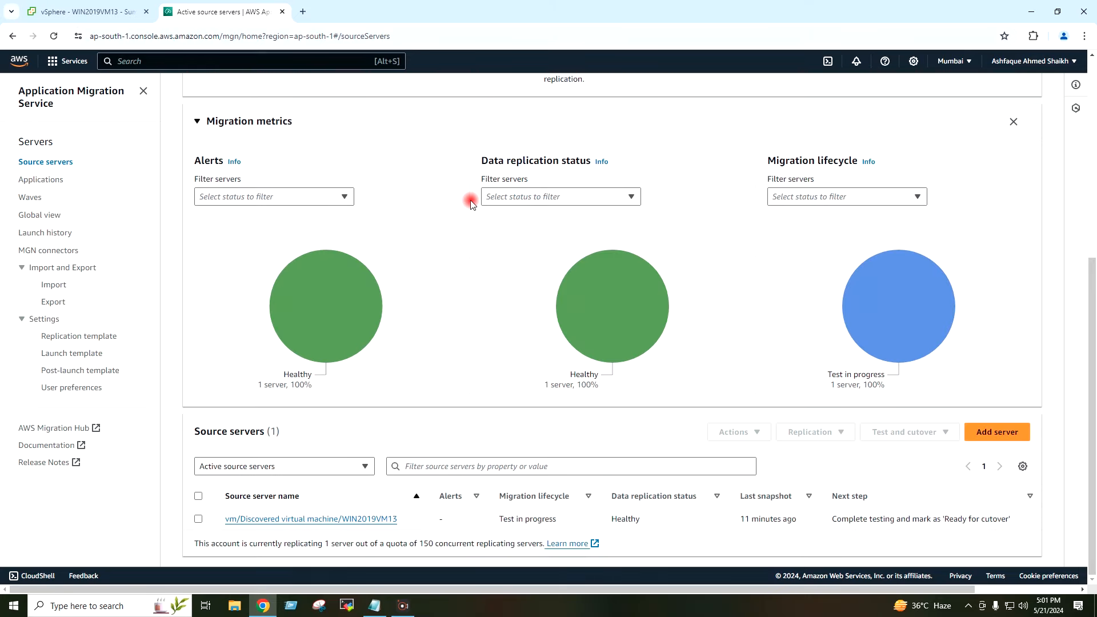
pyautogui.scroll(5, 469, 198)
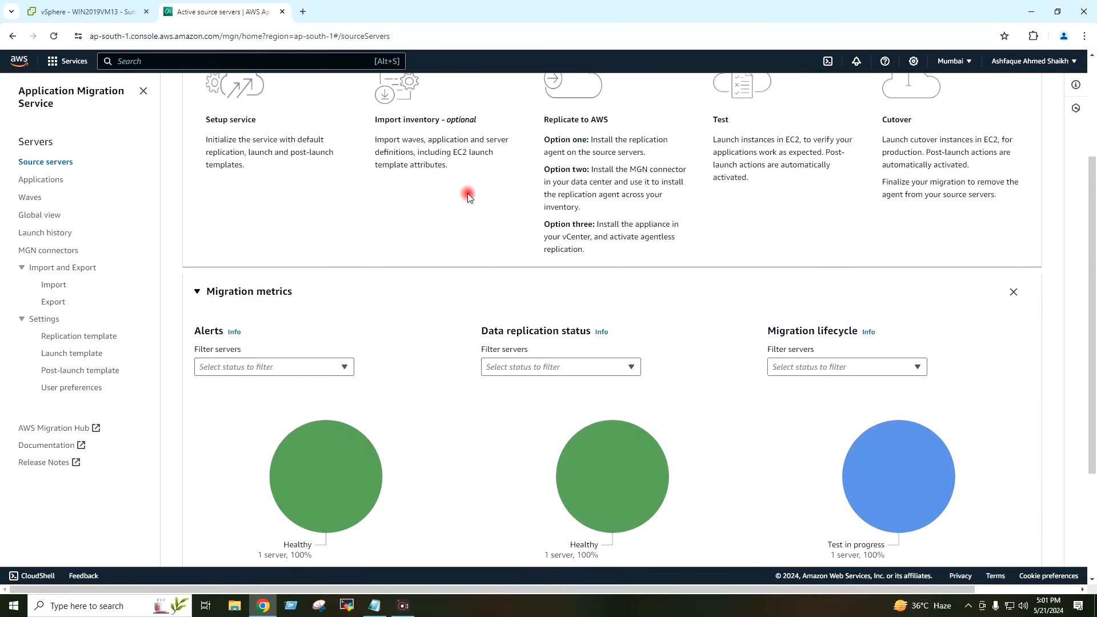
# Step: In a new tab, reach the AWS console and list EC2's running Replication and Conversion servers
pyautogui.click(302, 13)
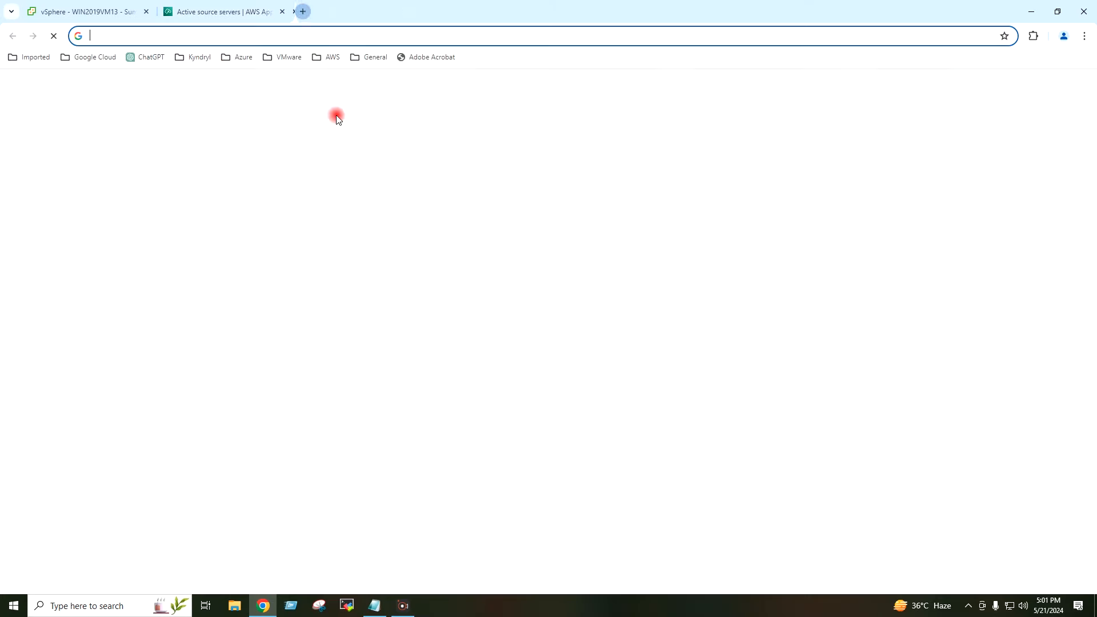
pyautogui.write('aws')
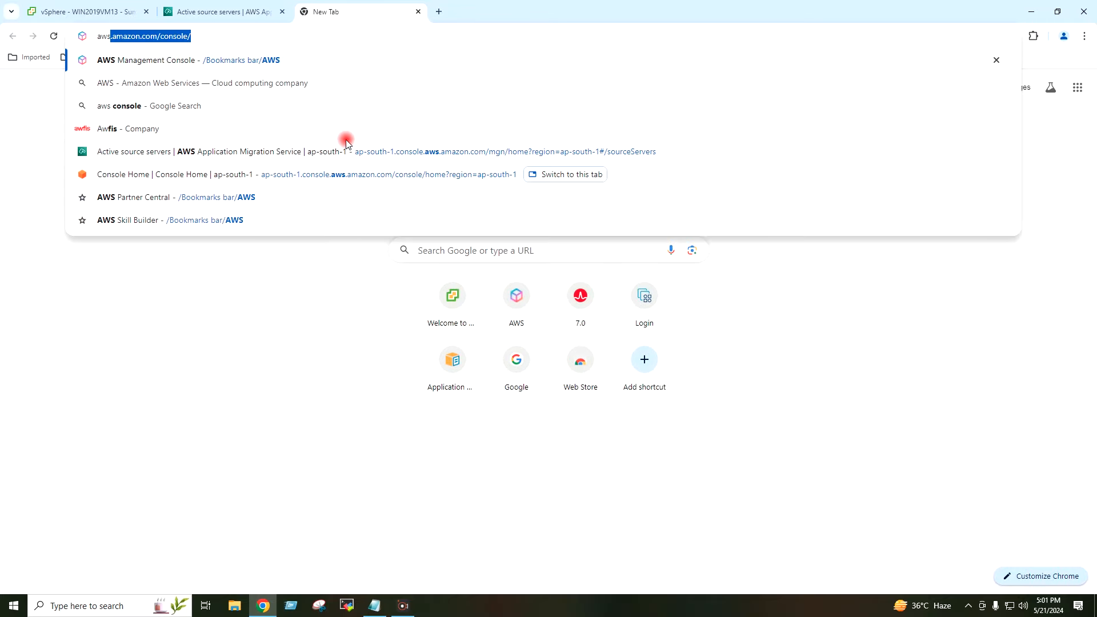
pyautogui.press('Return')
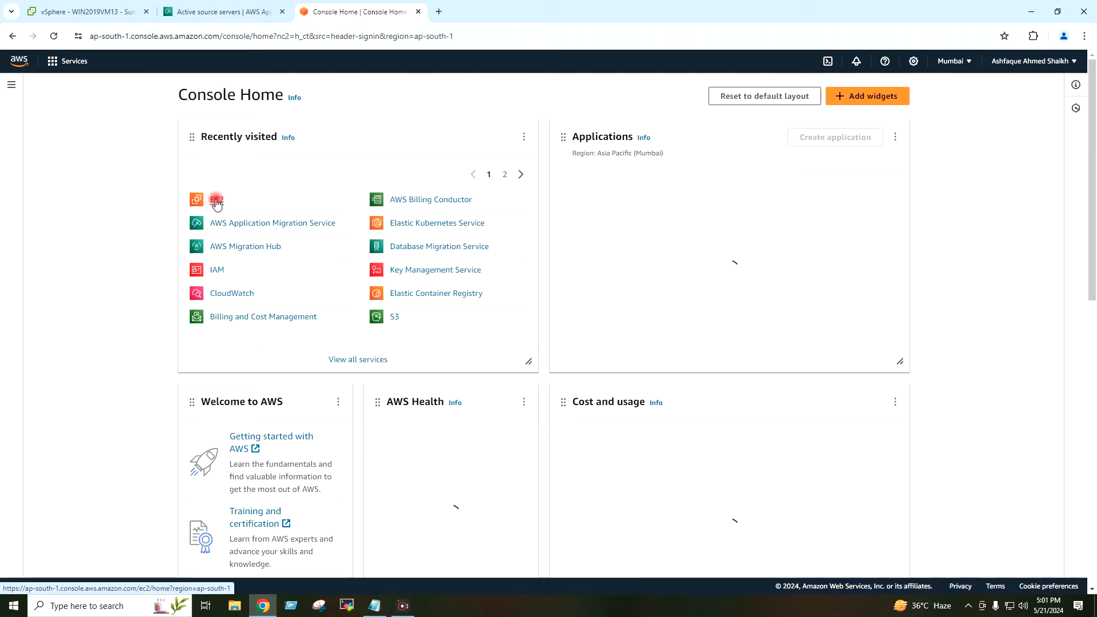
pyautogui.click(216, 201)
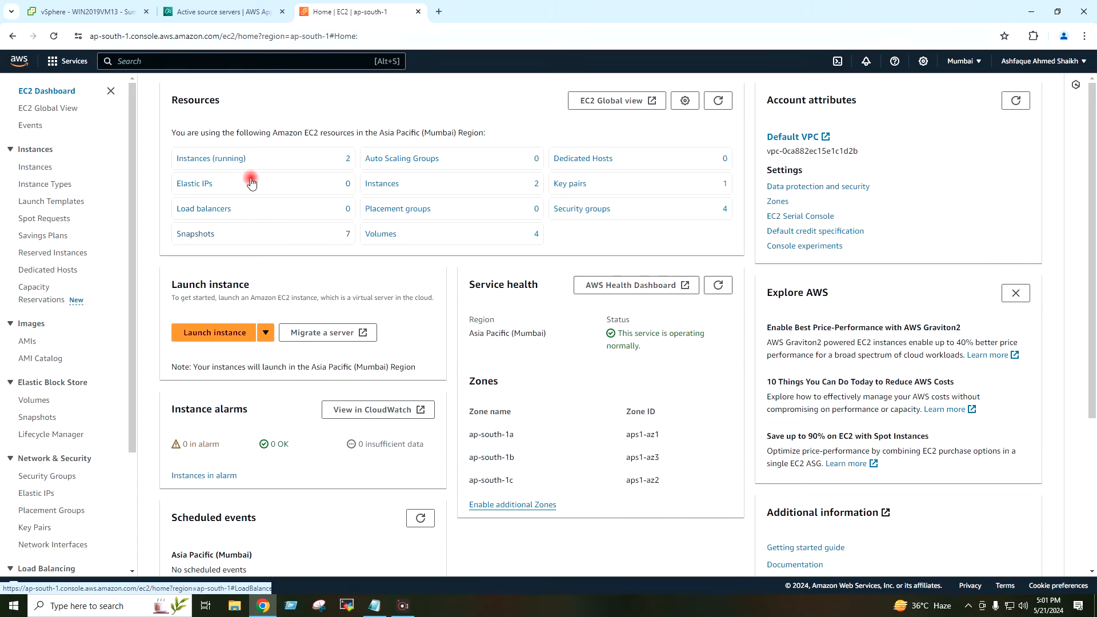
pyautogui.click(226, 160)
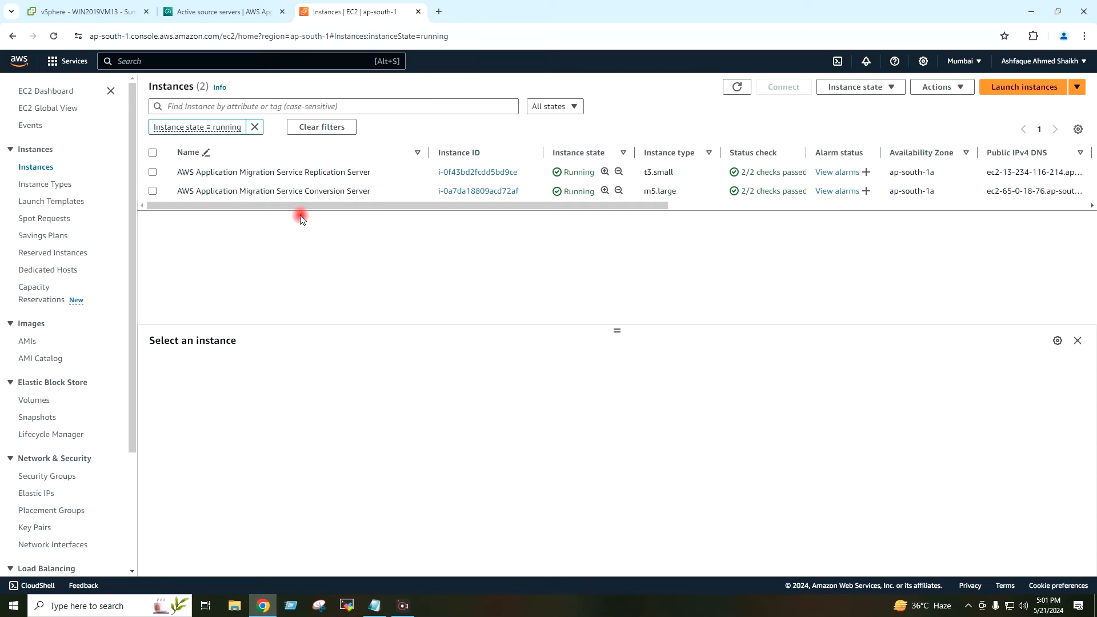
# Step: Inspect the Conversion Server's details: running m5.large Windows instance with AWSApplicationMigrationConversionServerRole
pyautogui.click(152, 192)
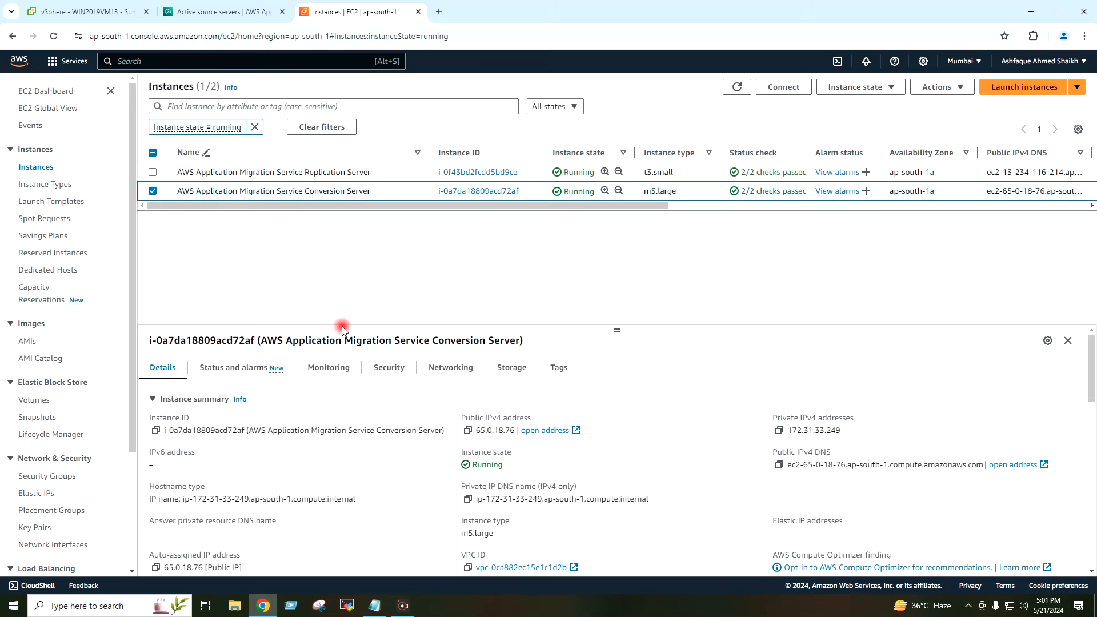
pyautogui.scroll(-4, 377, 429)
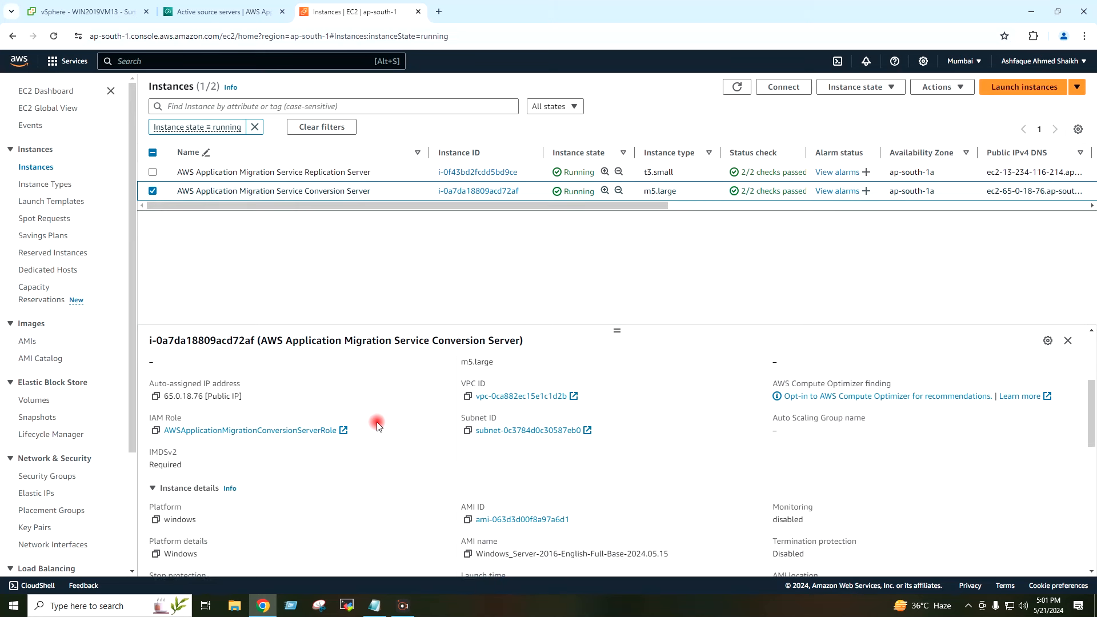
pyautogui.moveTo(165, 497); pyautogui.dragTo(246, 501)
pyautogui.click(246, 501)
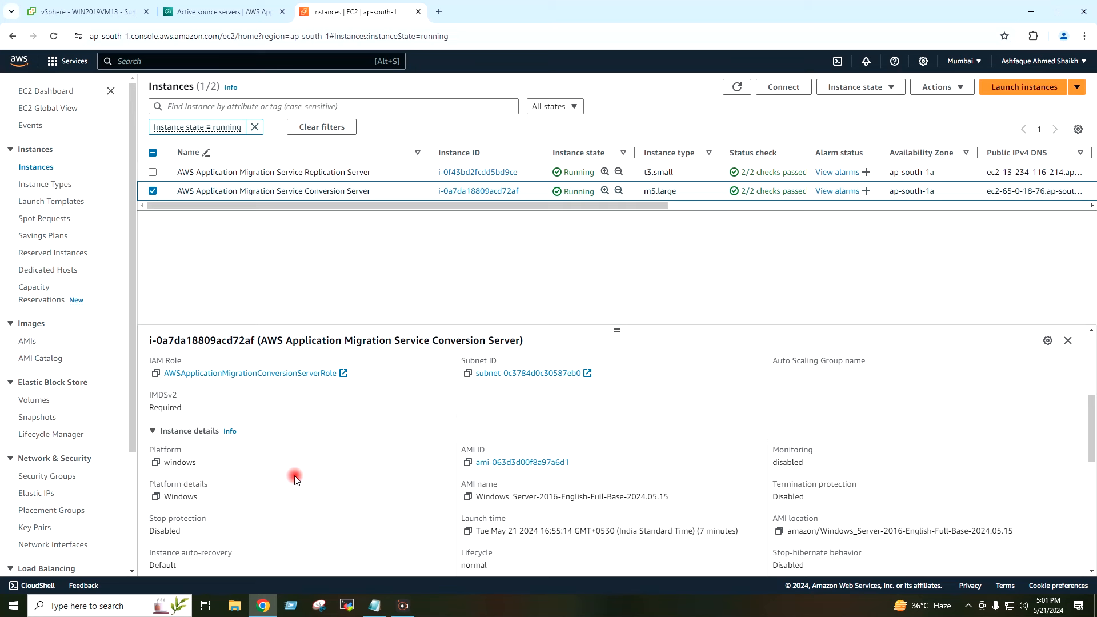
pyautogui.scroll(-8, 292, 479)
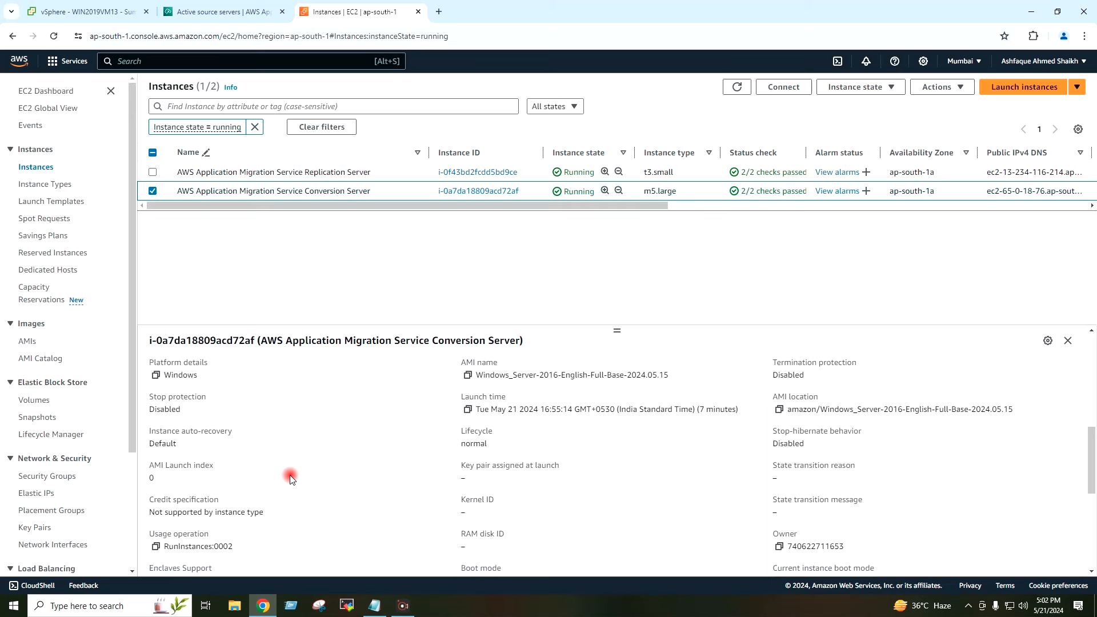
pyautogui.scroll(-2, 289, 479)
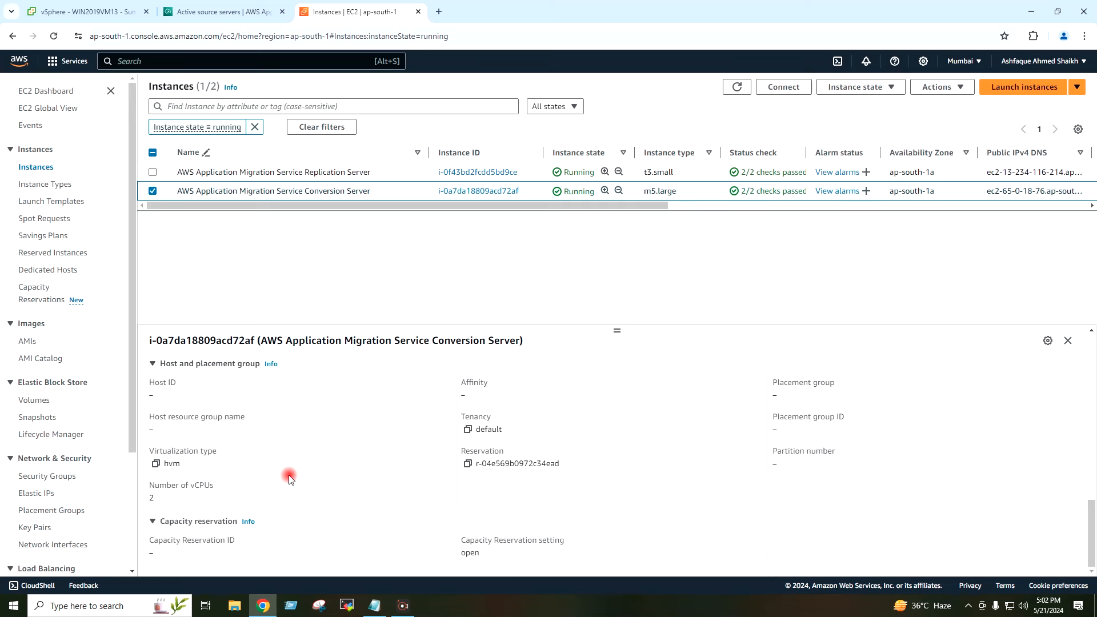
pyautogui.scroll(10, 289, 479)
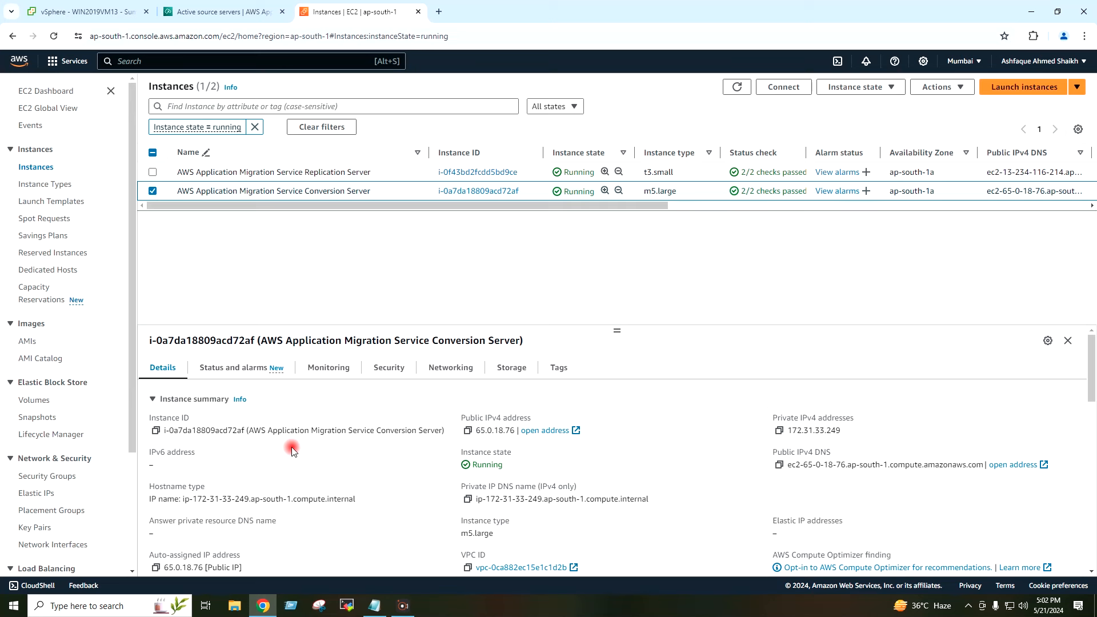
pyautogui.scroll(-2, 294, 445)
pyautogui.scroll(-3, 294, 445)
pyautogui.scroll(5, 294, 445)
pyautogui.scroll(-8, 292, 445)
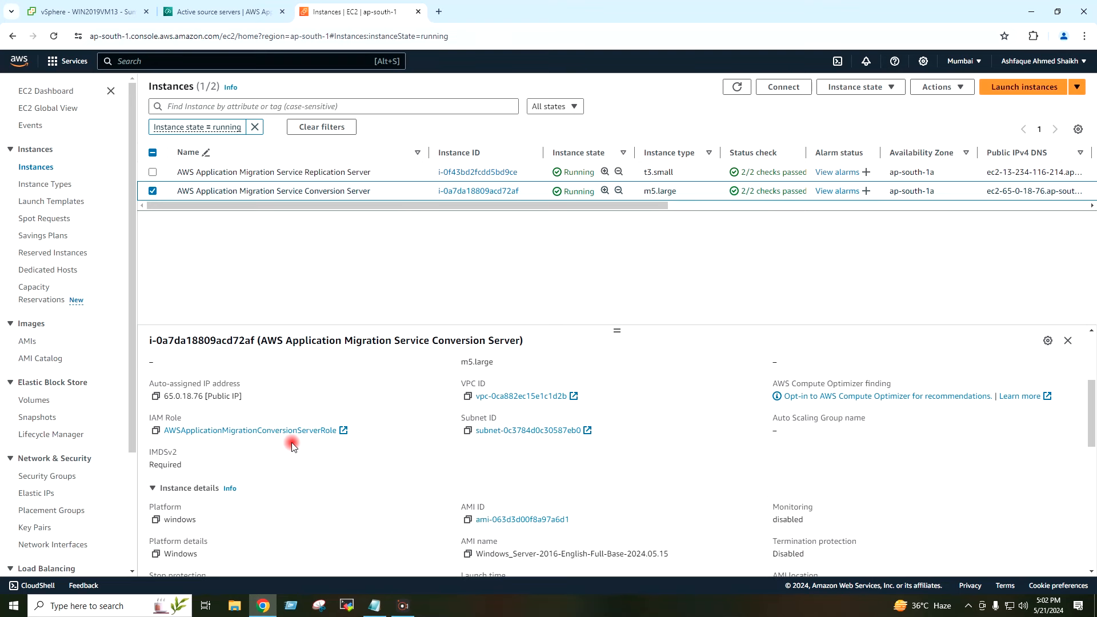
pyautogui.scroll(7, 291, 445)
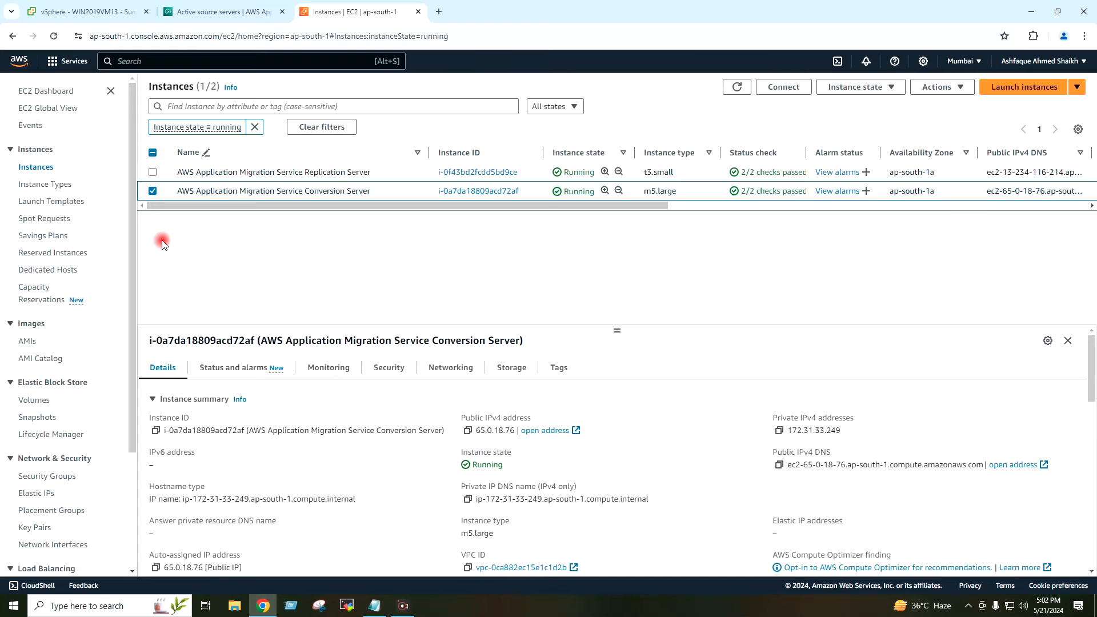
# Step: Back in Application Migration Service, clear the launch and replication banners to view the Source servers table
pyautogui.click(52, 91)
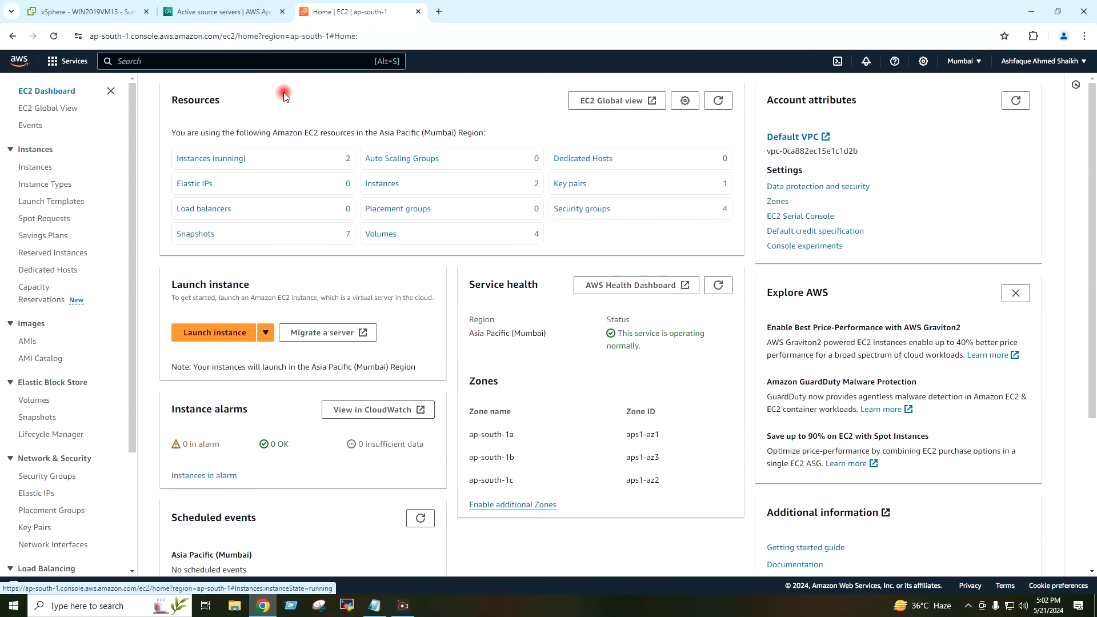
pyautogui.click(227, 13)
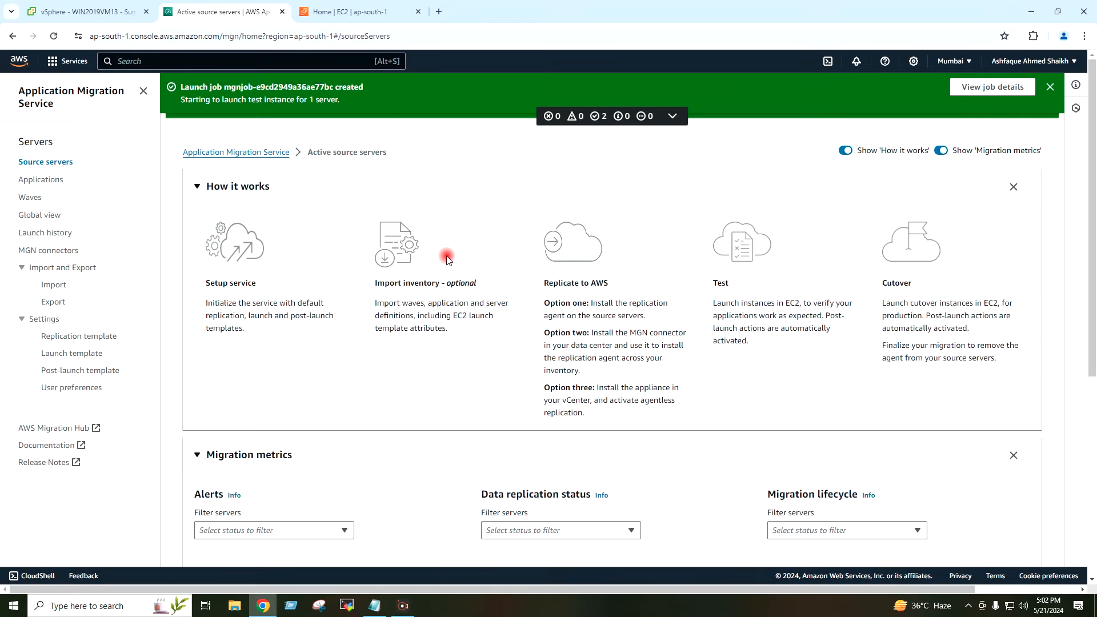
pyautogui.click(1052, 88)
pyautogui.click(1052, 89)
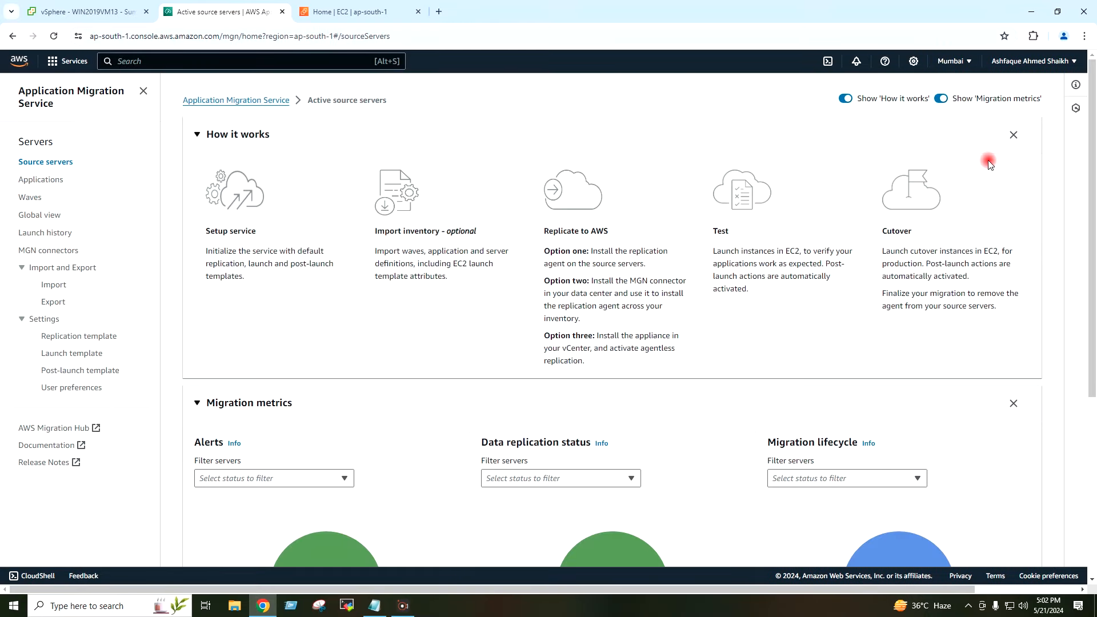
pyautogui.scroll(-5, 990, 165)
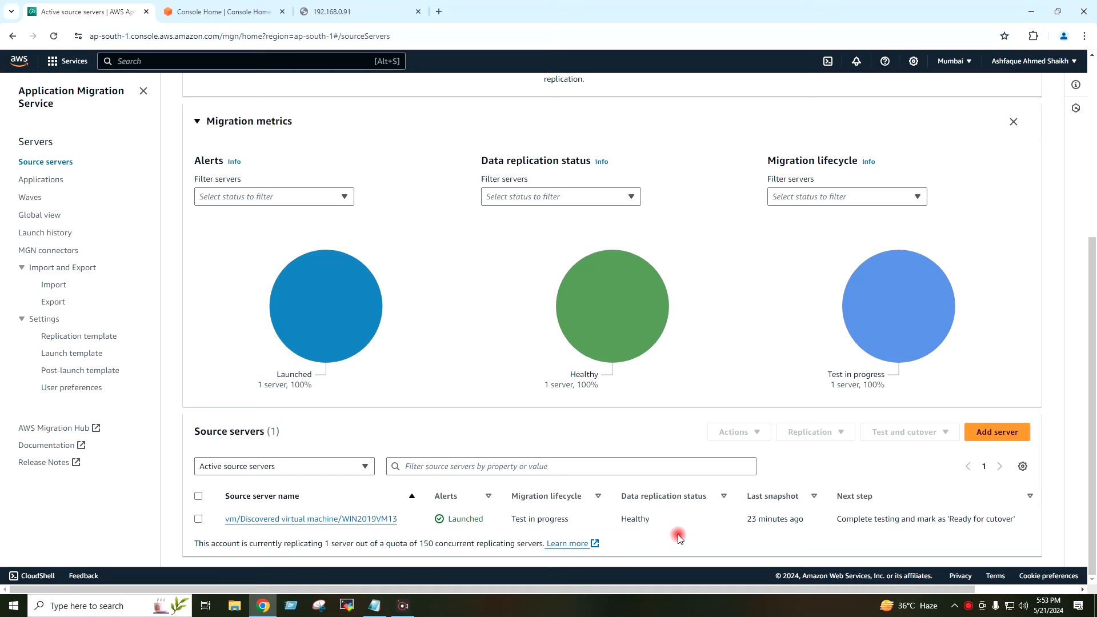
# Step: Mark WIN2019VM13 as 'Ready for cutover', keeping termination of its test instances enabled
pyautogui.click(198, 519)
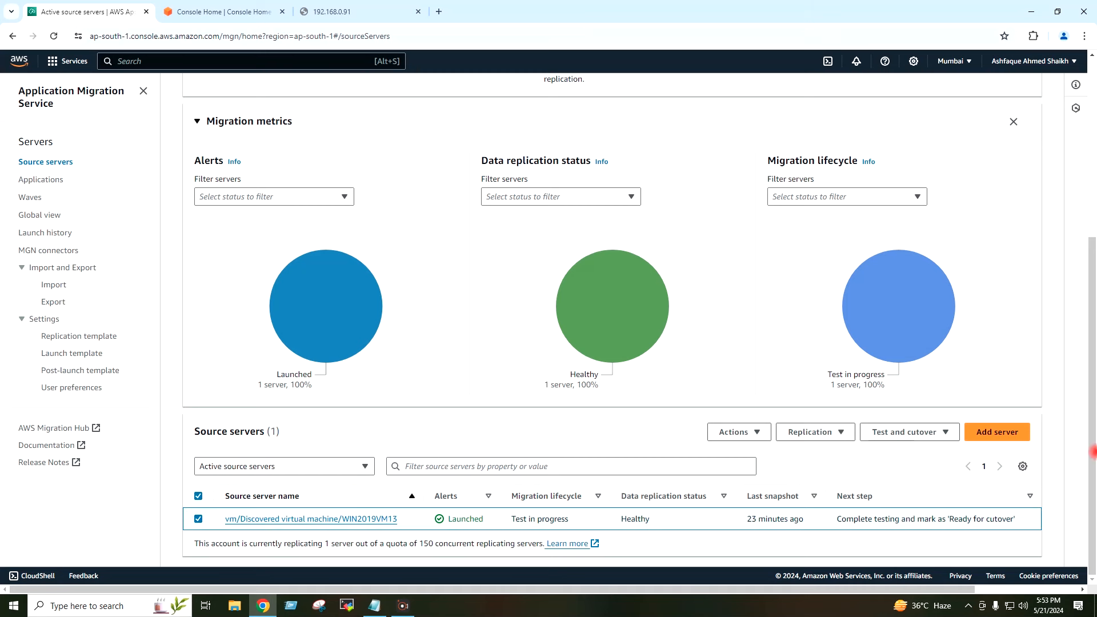
pyautogui.click(1095, 520)
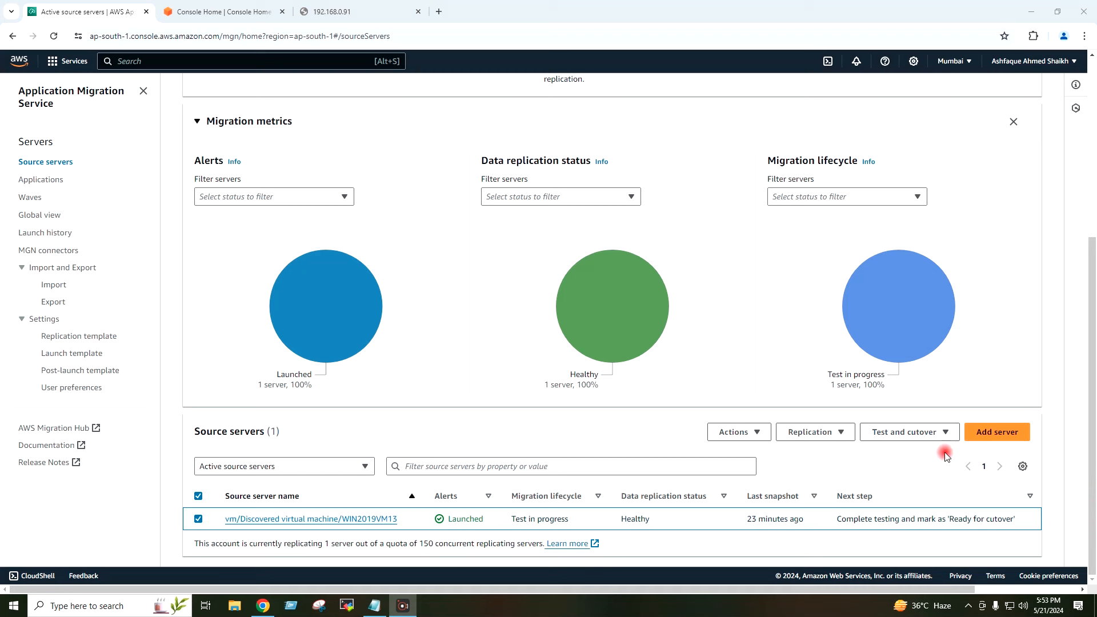
pyautogui.click(931, 432)
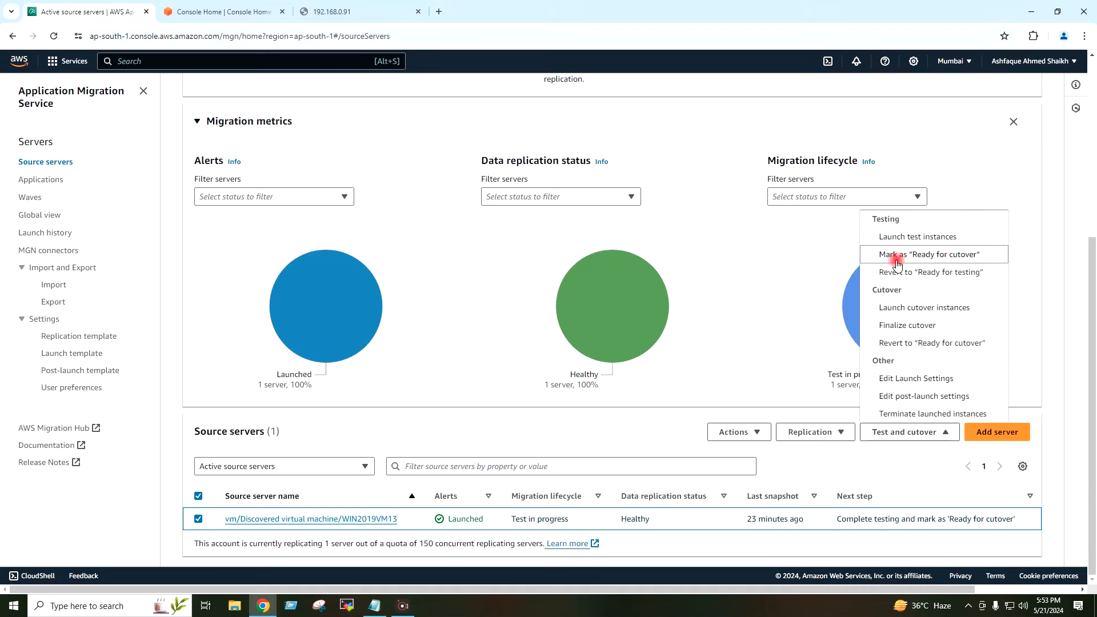
pyautogui.click(994, 257)
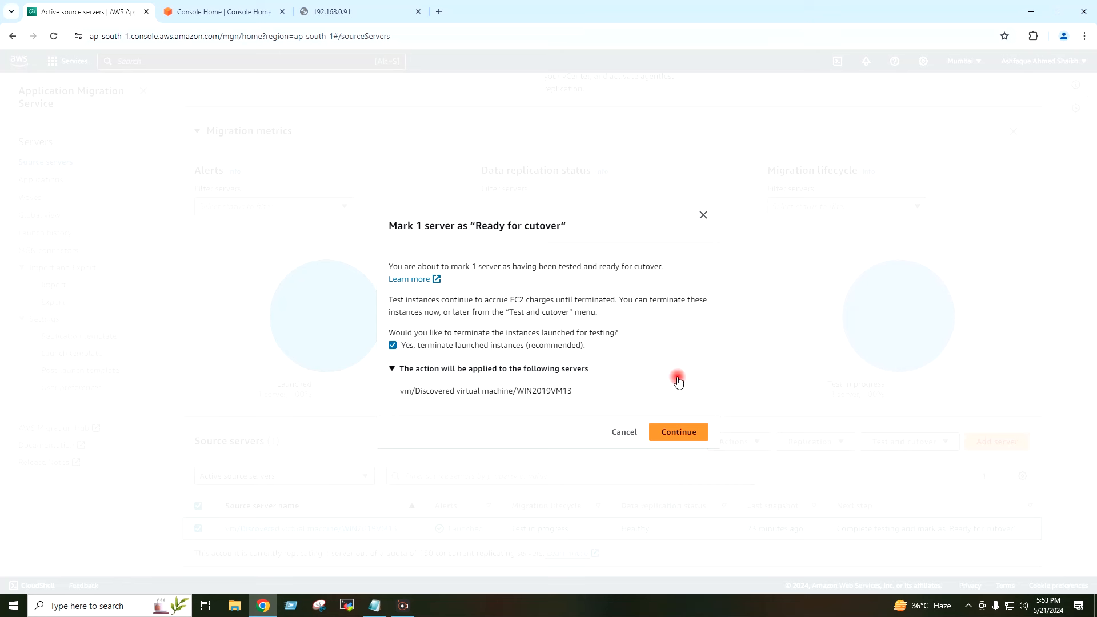
pyautogui.click(680, 432)
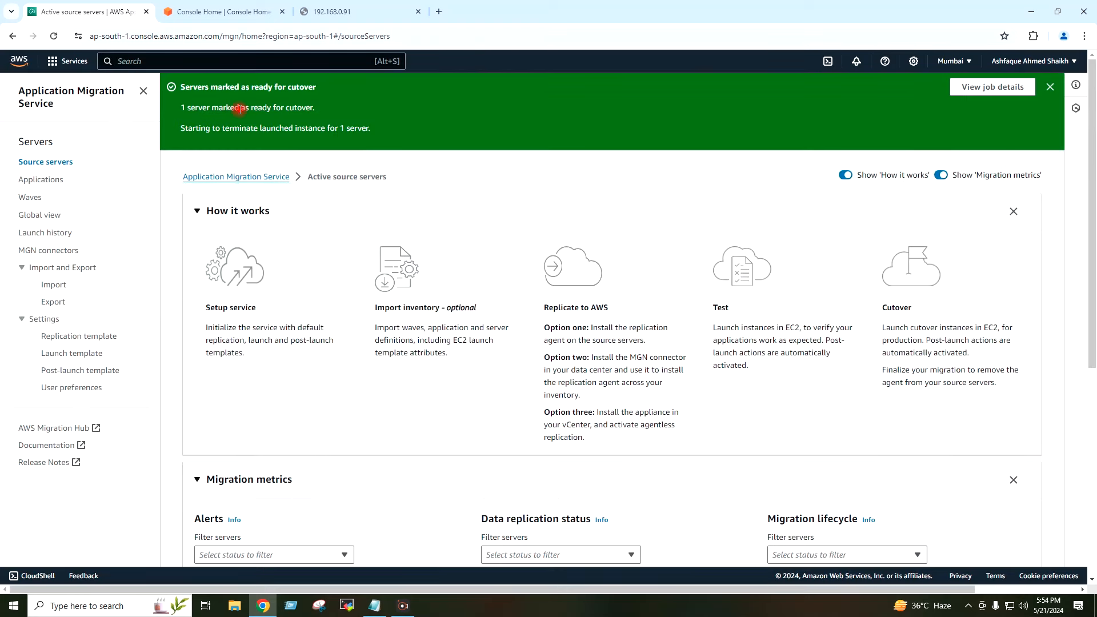
pyautogui.moveTo(206, 90); pyautogui.dragTo(328, 95)
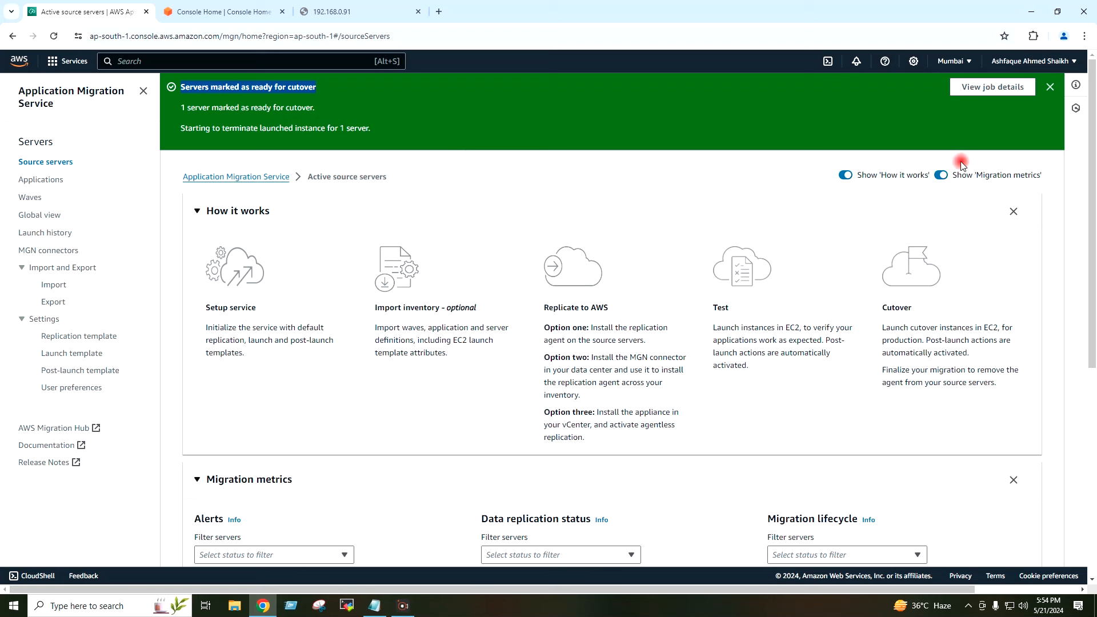
# Step: Dismiss the ready-for-cutover notice and check the migration lifecycle filter without applying it
pyautogui.click(1050, 87)
pyautogui.scroll(-5, 1028, 155)
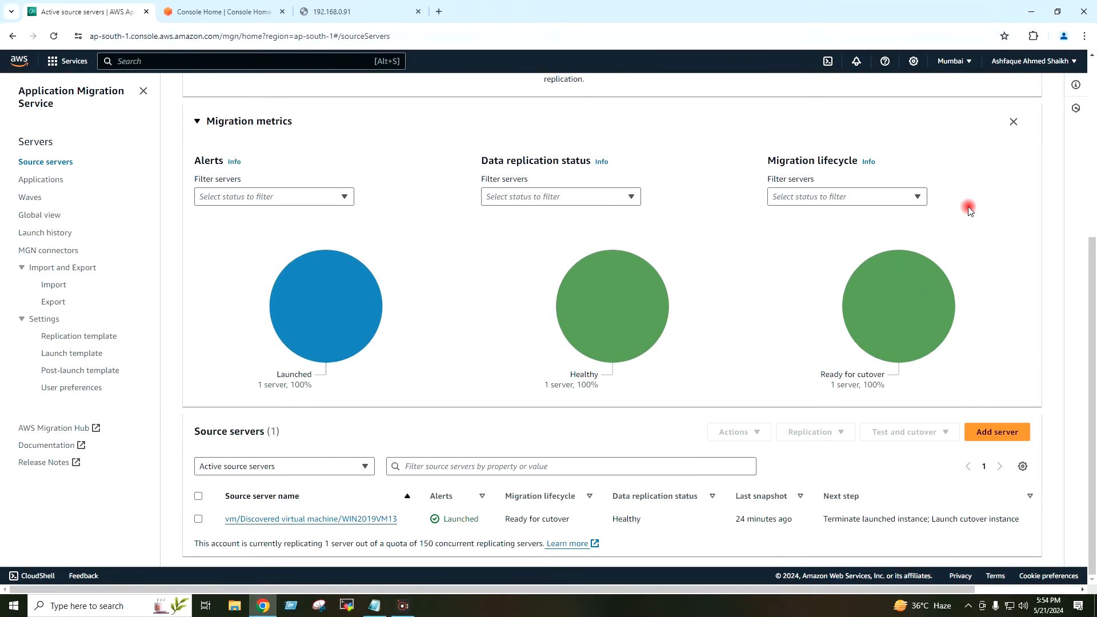
pyautogui.click(847, 200)
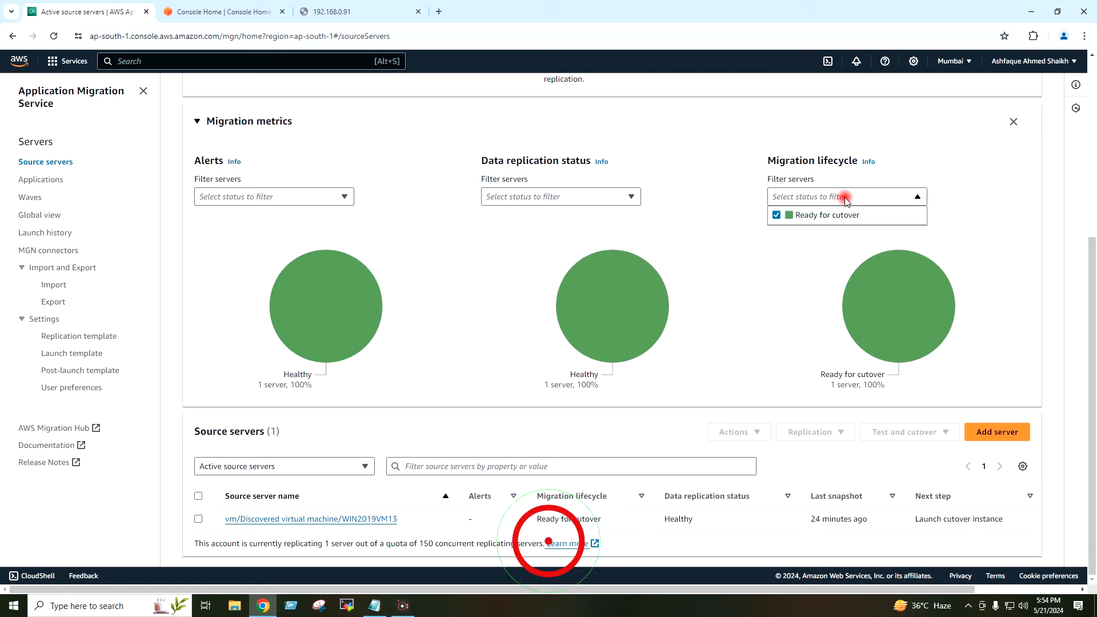
pyautogui.click(944, 182)
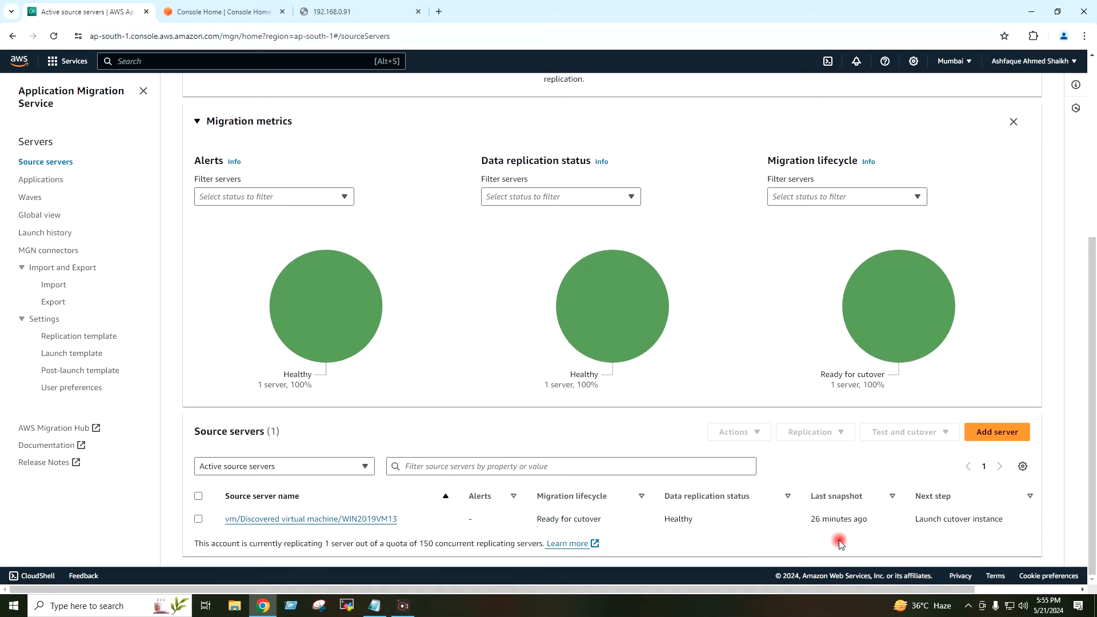
# Step: Confirm WIN2019VM13's next step reads 'Launch cutover instance' and select the server
pyautogui.moveTo(911, 518); pyautogui.dragTo(1012, 521)
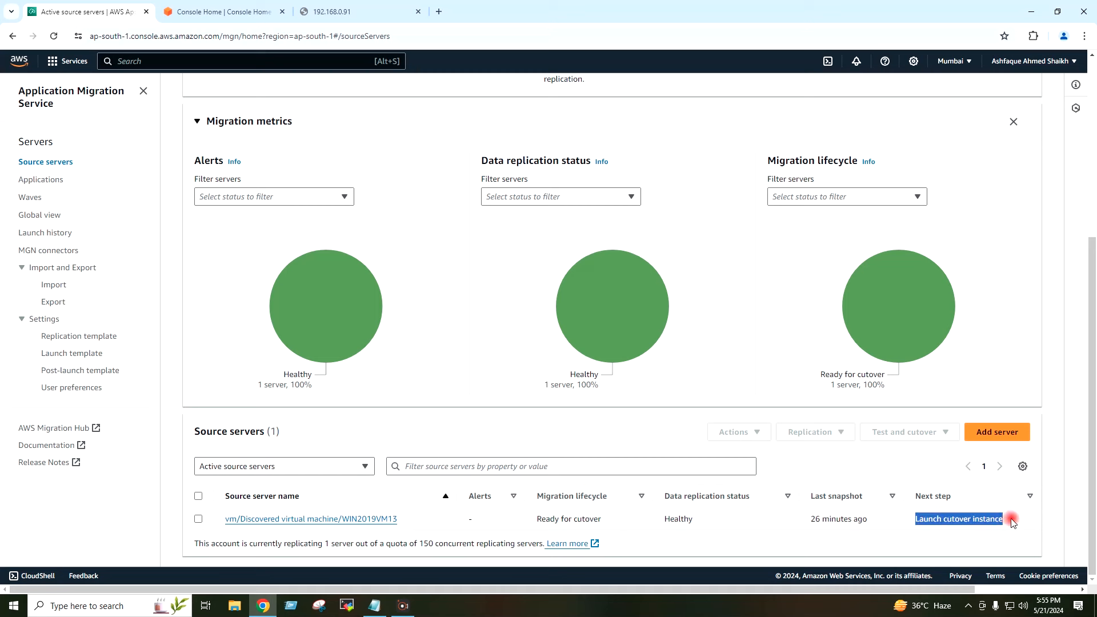
pyautogui.click(1012, 521)
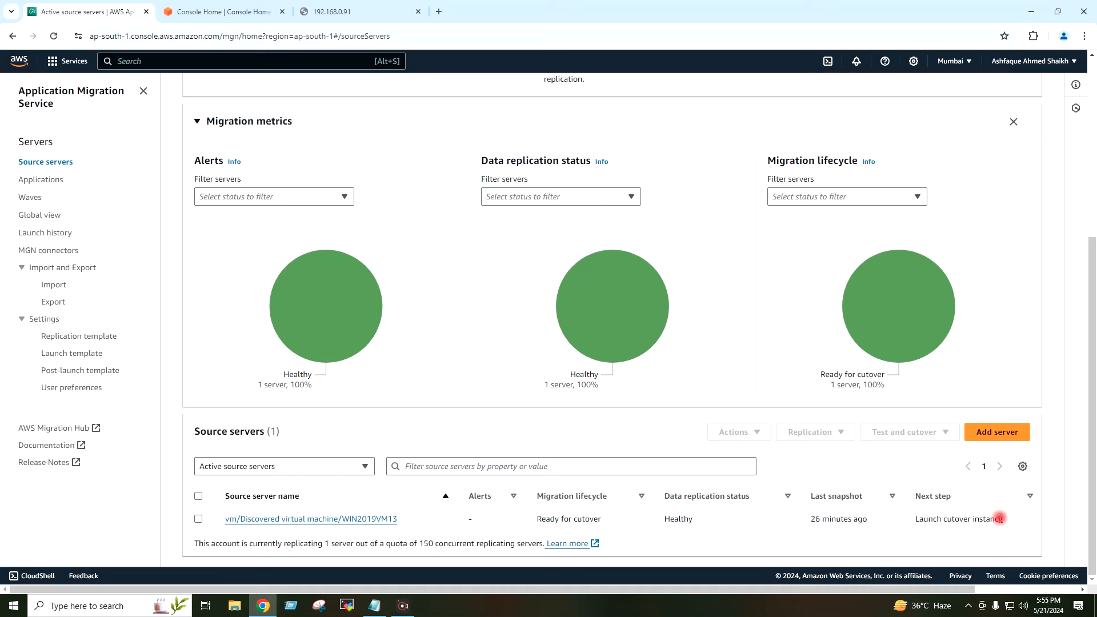
pyautogui.moveTo(910, 519); pyautogui.dragTo(1016, 521)
pyautogui.click(943, 539)
pyautogui.click(197, 519)
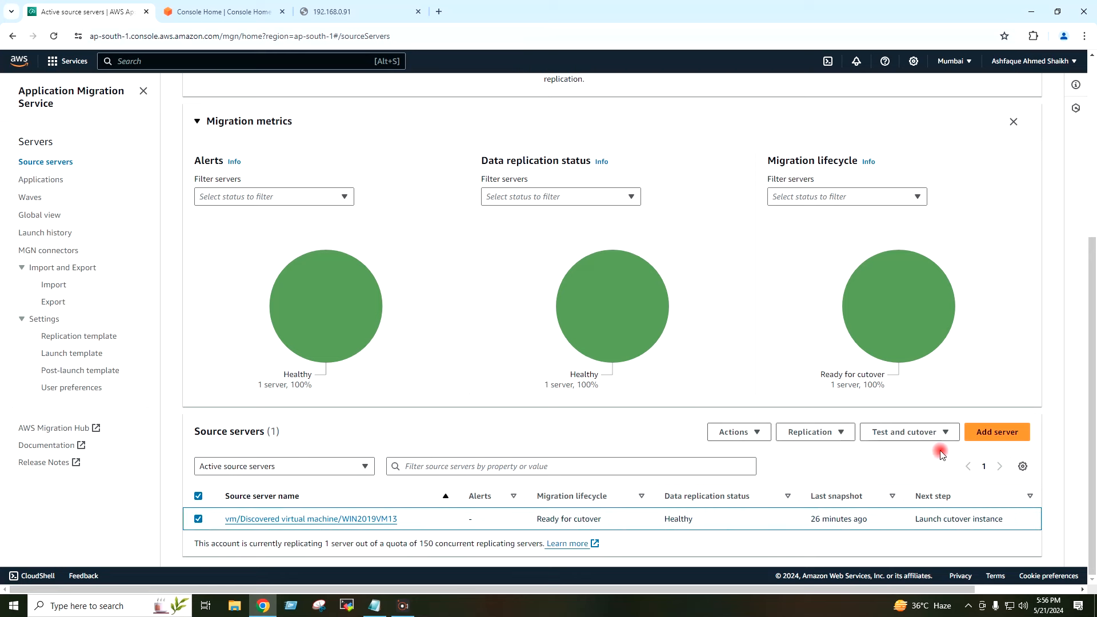
# Step: Launch the cutover instance for WIN2019VM13 after reviewing the test-instance termination warning
pyautogui.click(935, 433)
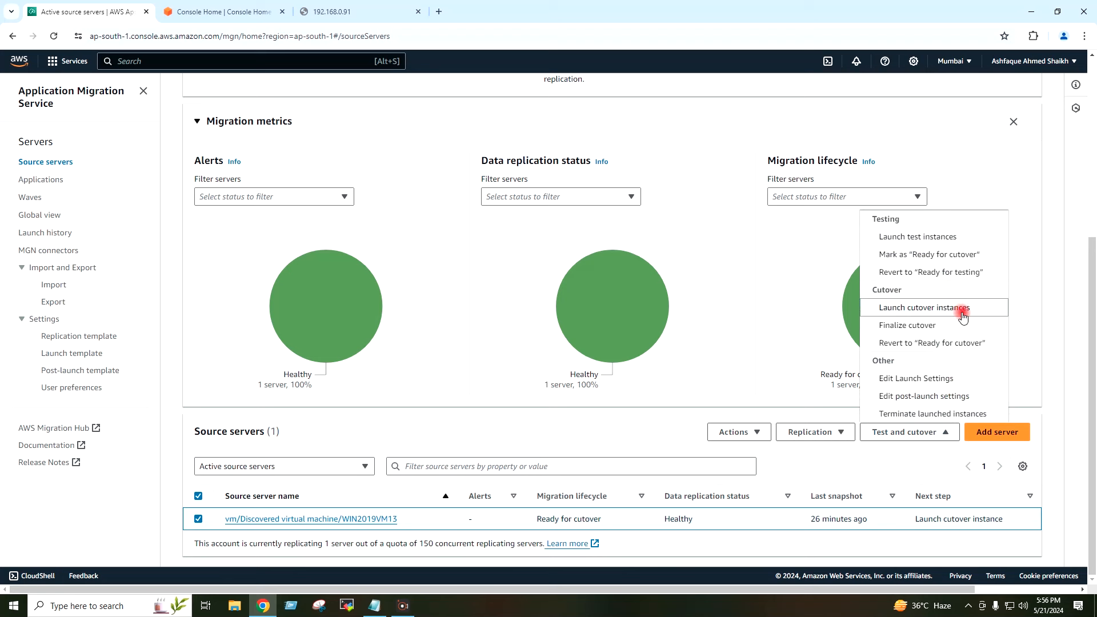
pyautogui.click(991, 313)
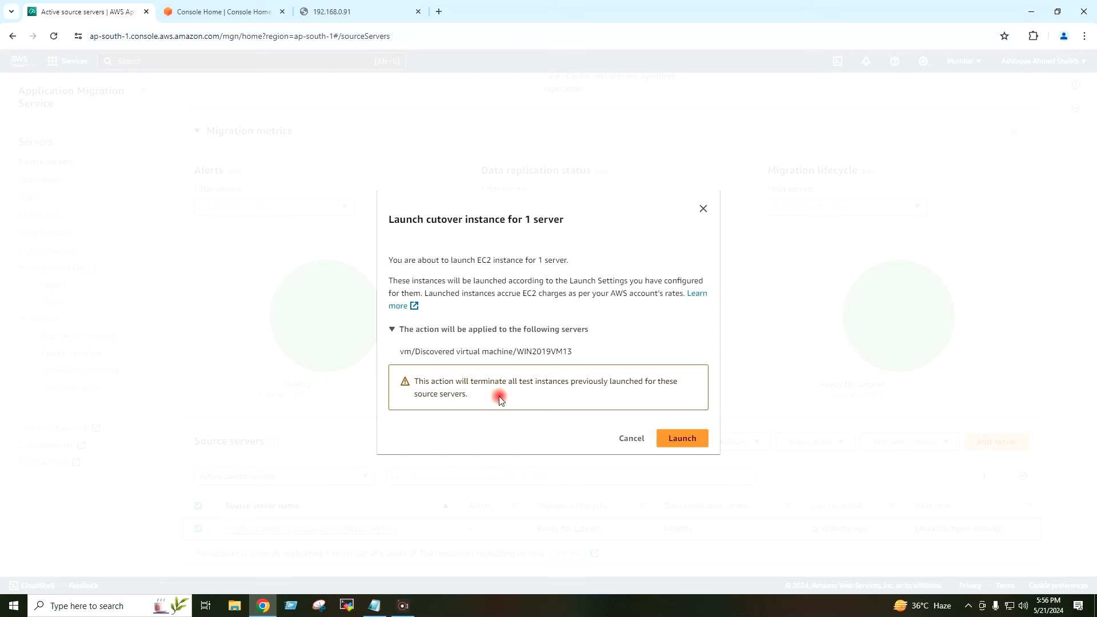
pyautogui.moveTo(502, 399); pyautogui.dragTo(412, 380)
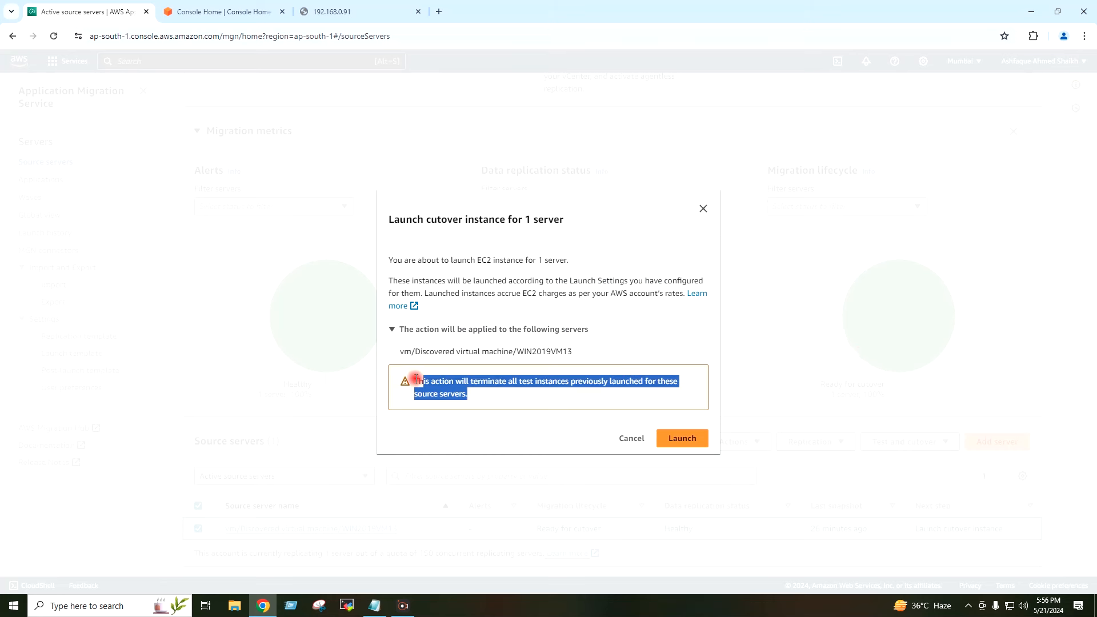
pyautogui.click(468, 394)
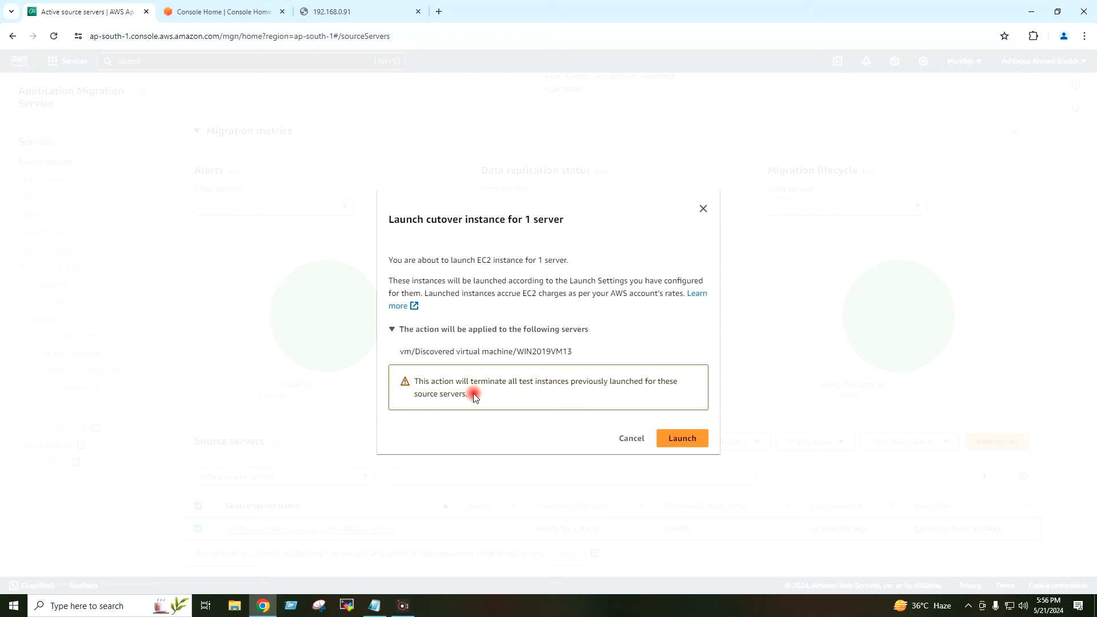
pyautogui.click(681, 438)
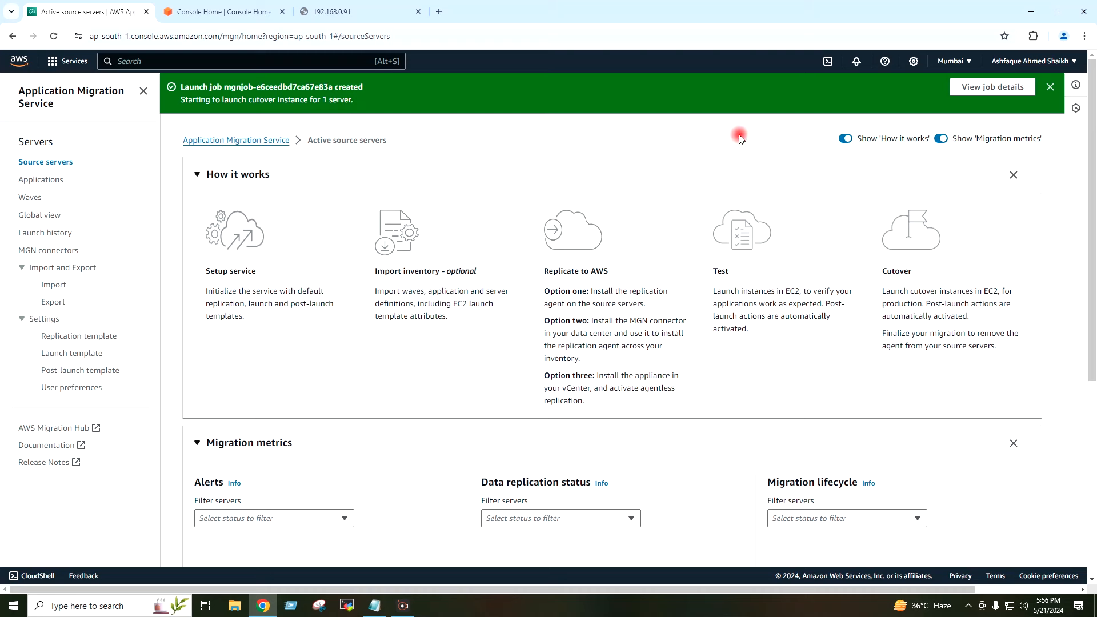
# Step: Review the cutover job log: snapshot failed, previous snapshot used, conversion started
pyautogui.click(971, 89)
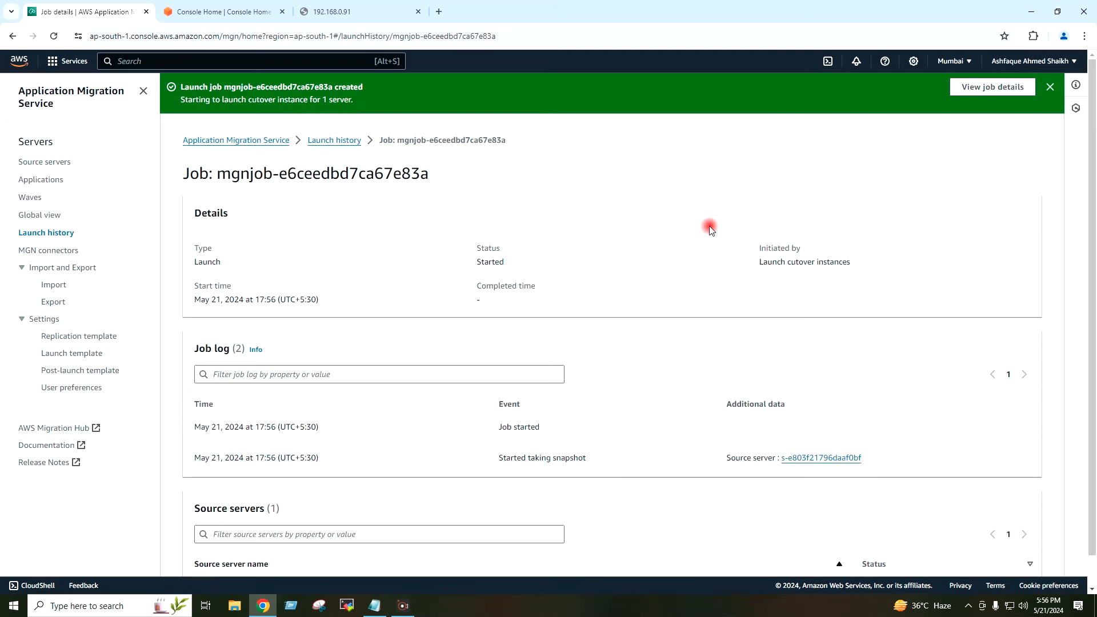
pyautogui.scroll(-1, 710, 229)
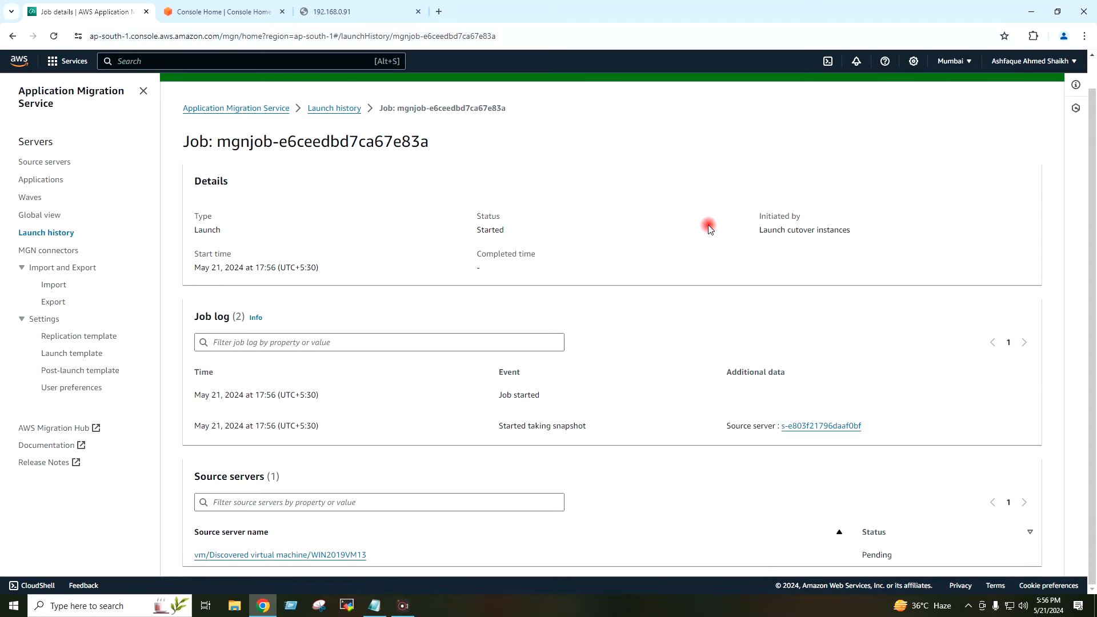
pyautogui.scroll(1, 708, 228)
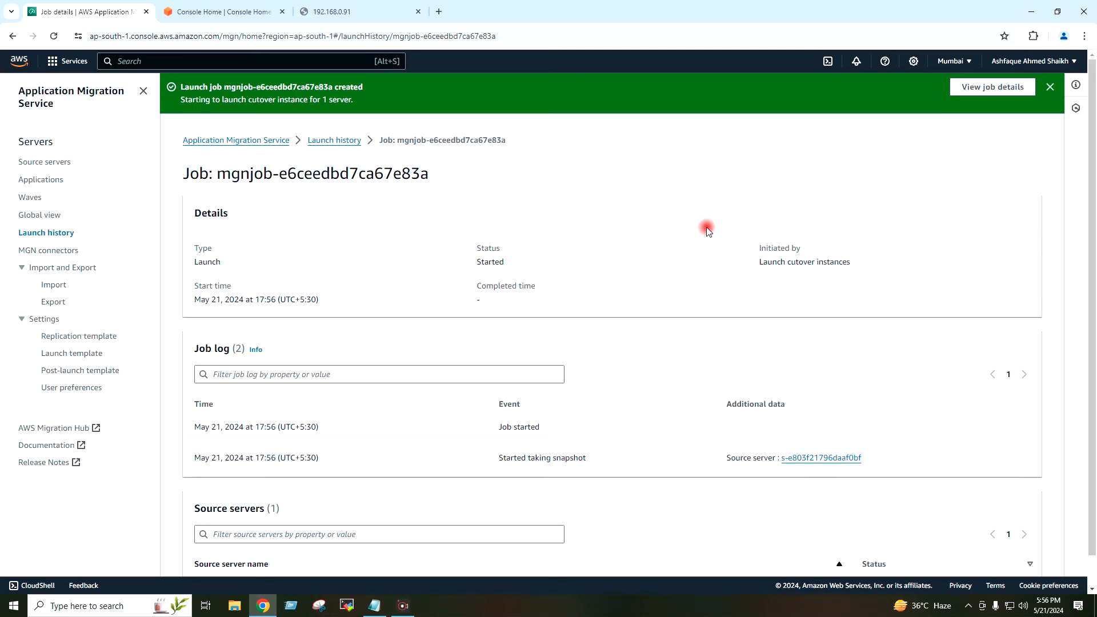
pyautogui.scroll(-1, 707, 230)
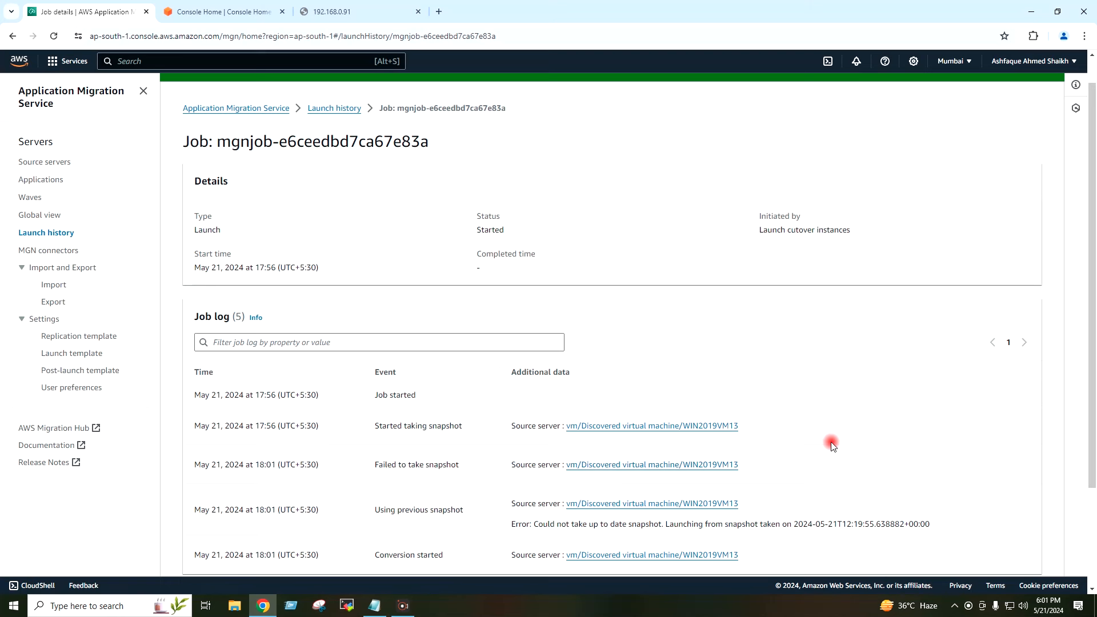
pyautogui.scroll(-1, 831, 447)
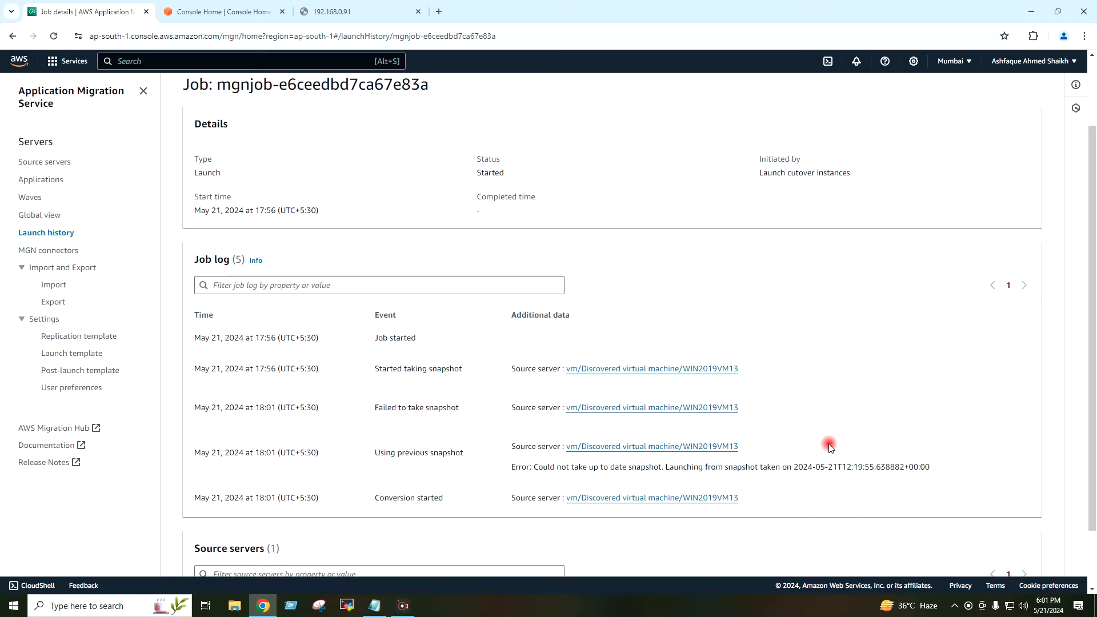
pyautogui.scroll(-1, 830, 447)
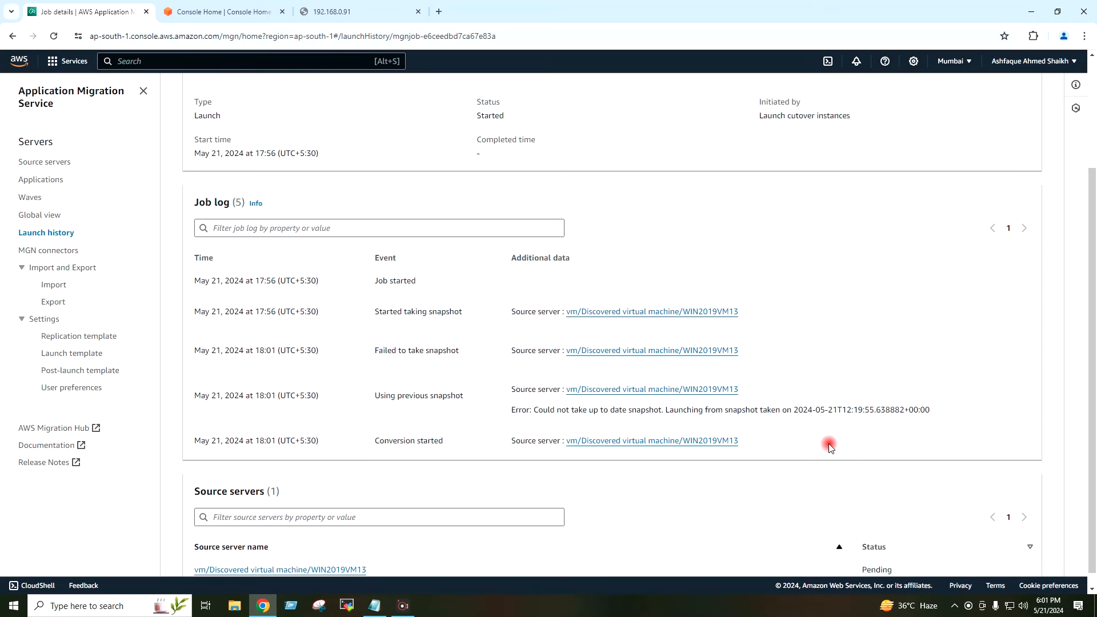
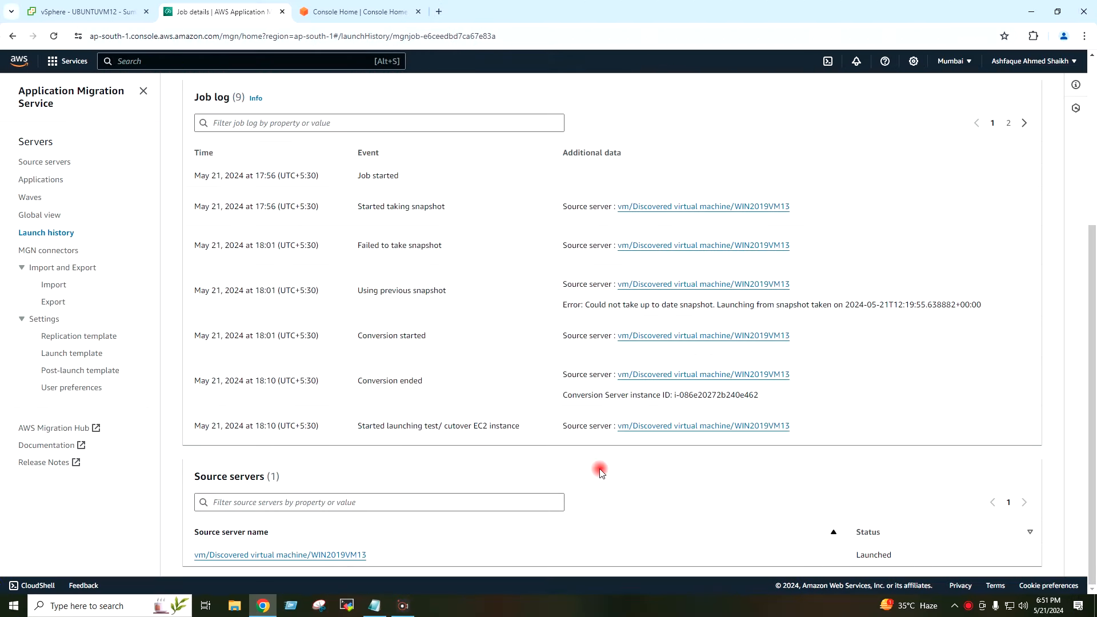
# Step: Review the final launching event in the cutover job log, then switch to the active source servers tab
pyautogui.scroll(5, 607, 428)
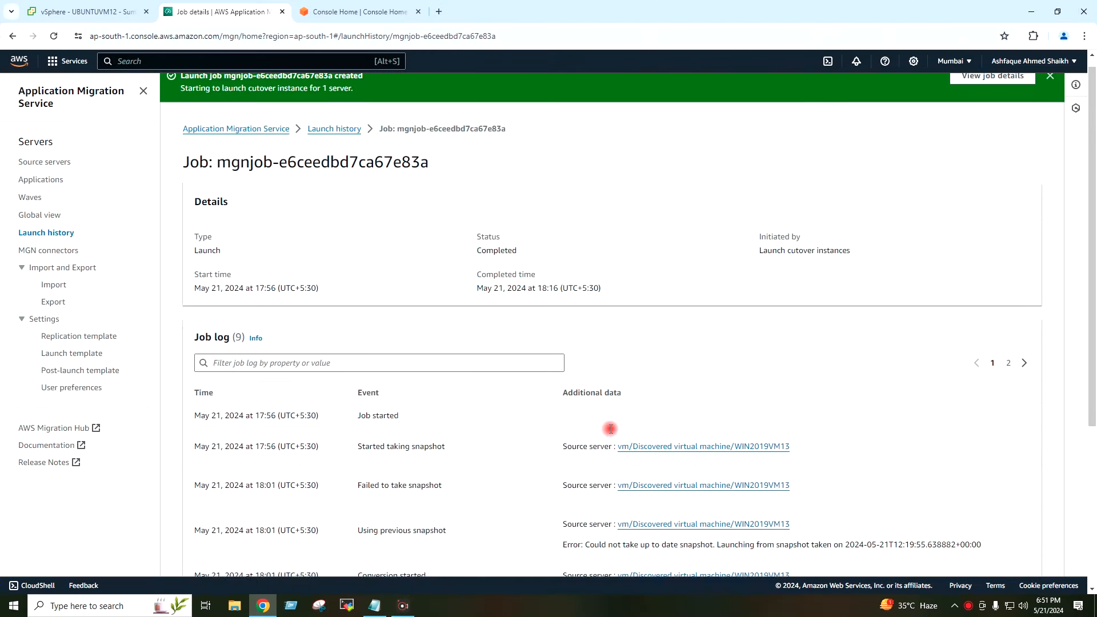
pyautogui.scroll(-4, 610, 433)
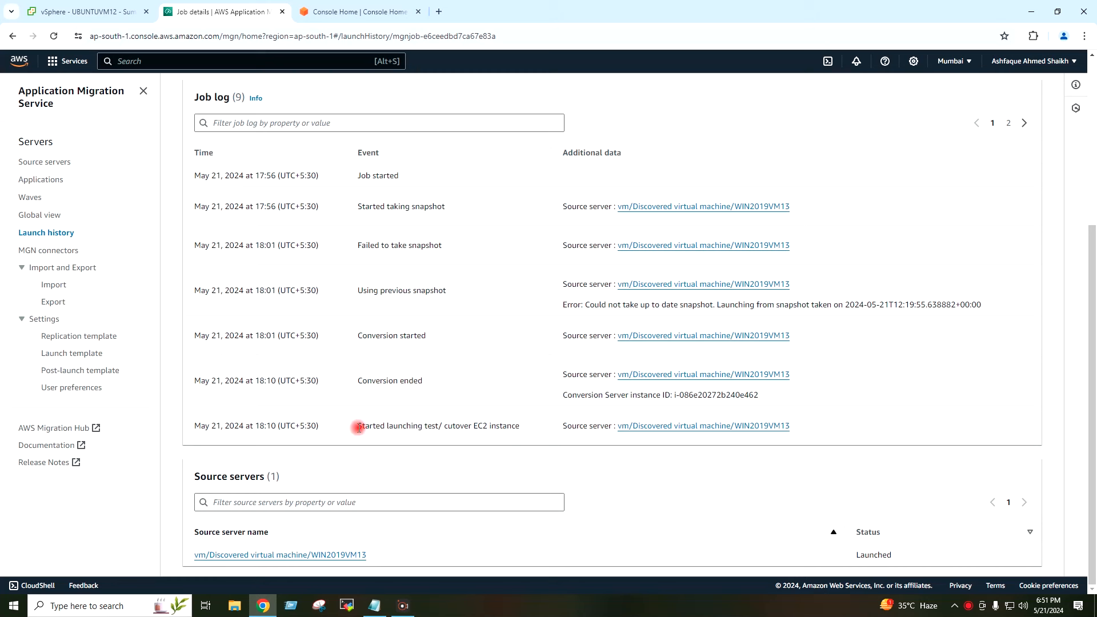
pyautogui.moveTo(358, 429); pyautogui.dragTo(532, 429)
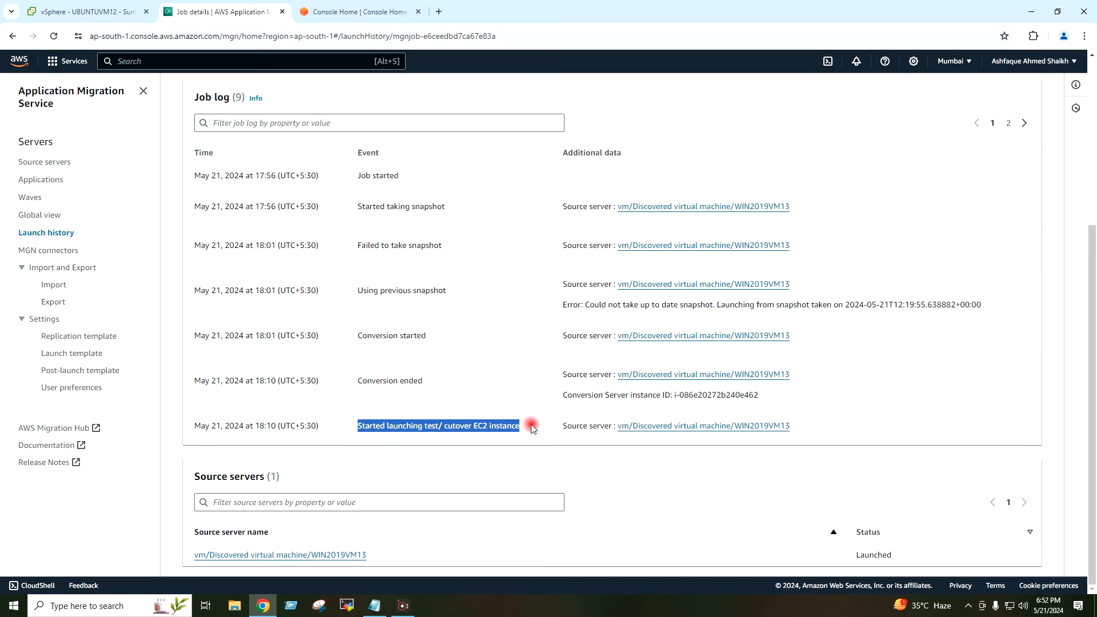
pyautogui.click(531, 429)
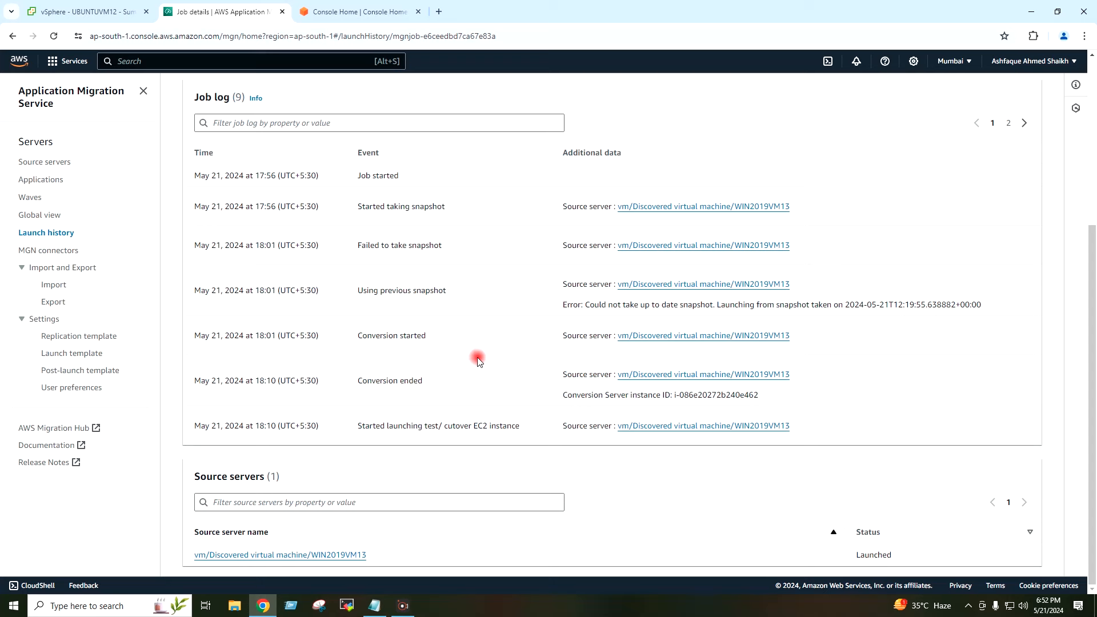
pyautogui.click(343, 13)
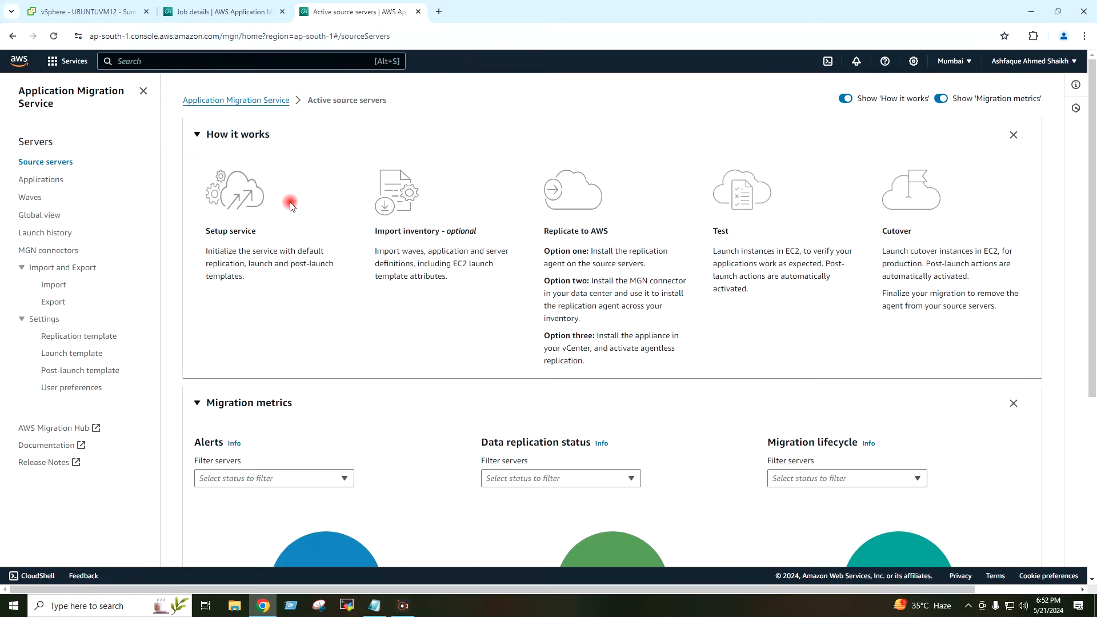
# Step: Check WIN2019VM13 shows Cutover in progress, Healthy replication, and next step Finalize cutover
pyautogui.scroll(-5, 320, 222)
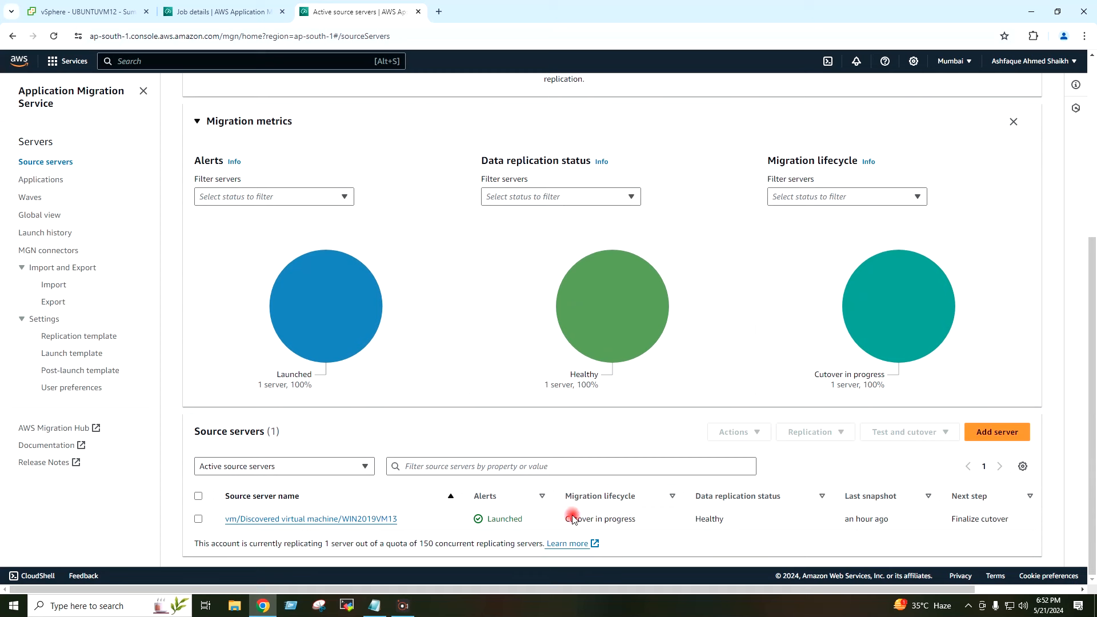
pyautogui.moveTo(567, 518); pyautogui.dragTo(657, 523)
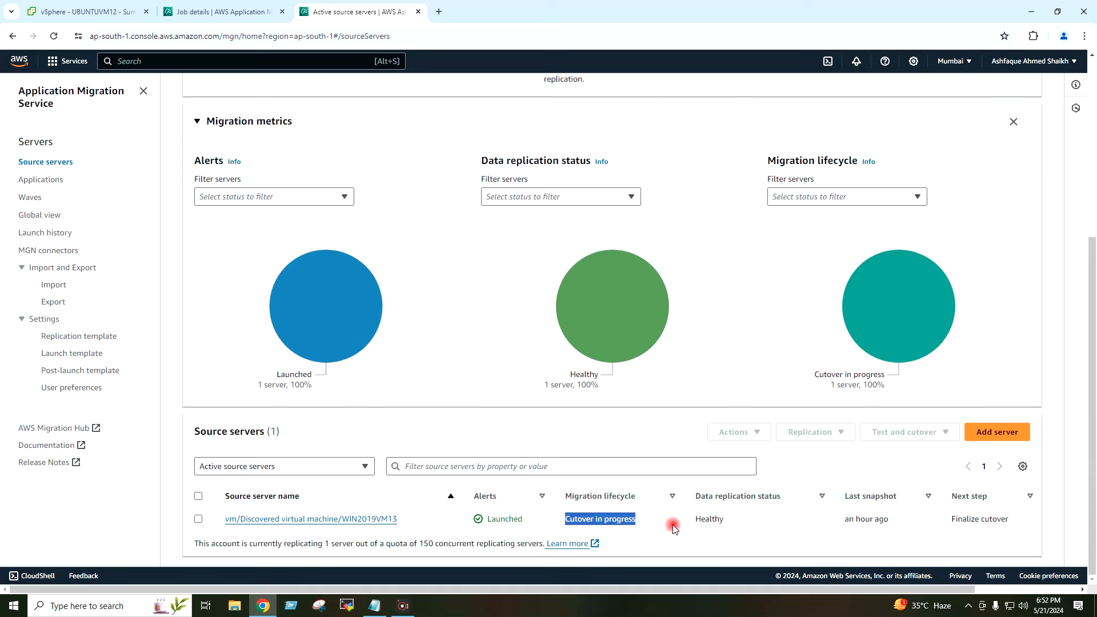
pyautogui.click(654, 524)
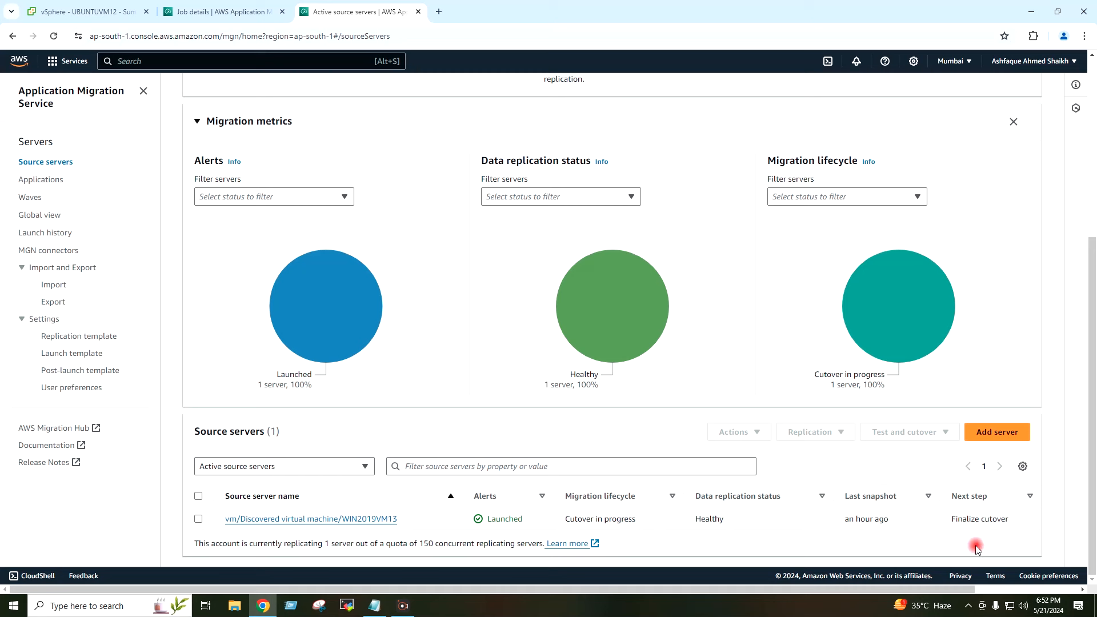
pyautogui.moveTo(952, 518); pyautogui.dragTo(1028, 520)
pyautogui.click(1005, 525)
pyautogui.moveTo(726, 526); pyautogui.dragTo(691, 524)
pyautogui.click(721, 520)
# Step: Finalize the cutover for WIN2019VM13 from the Test and cutover menu
pyautogui.click(198, 520)
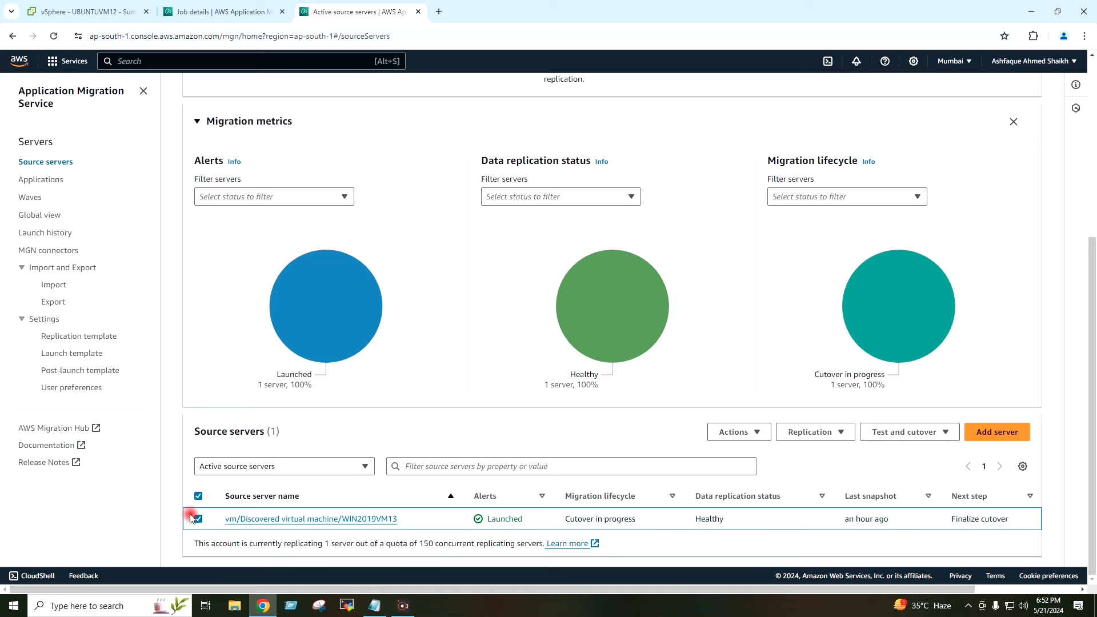
pyautogui.click(884, 437)
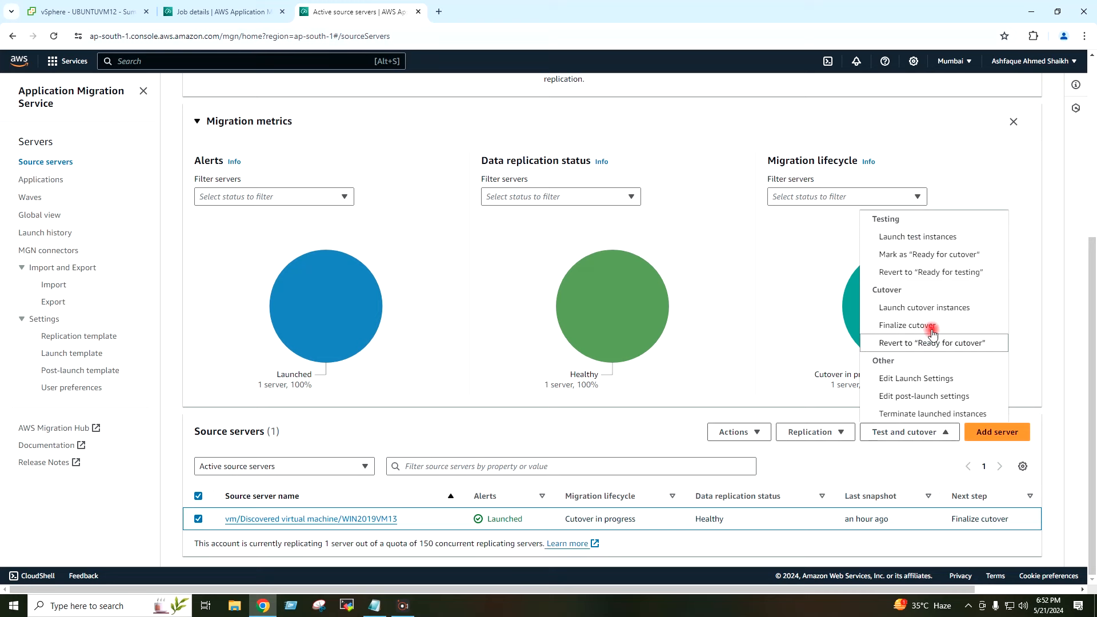
pyautogui.click(964, 331)
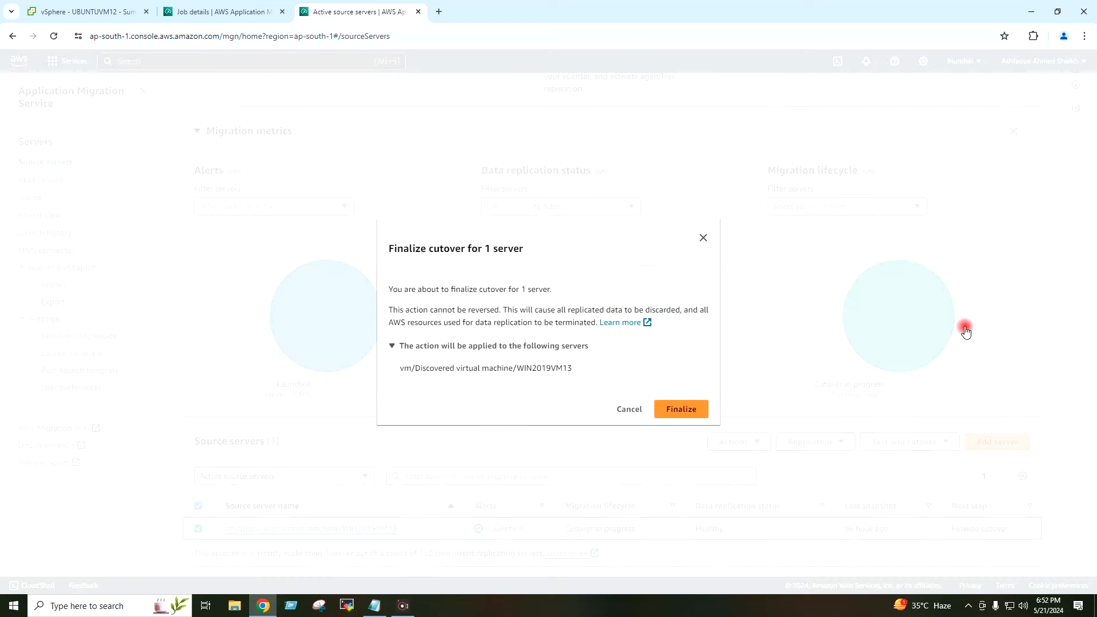
pyautogui.click(672, 417)
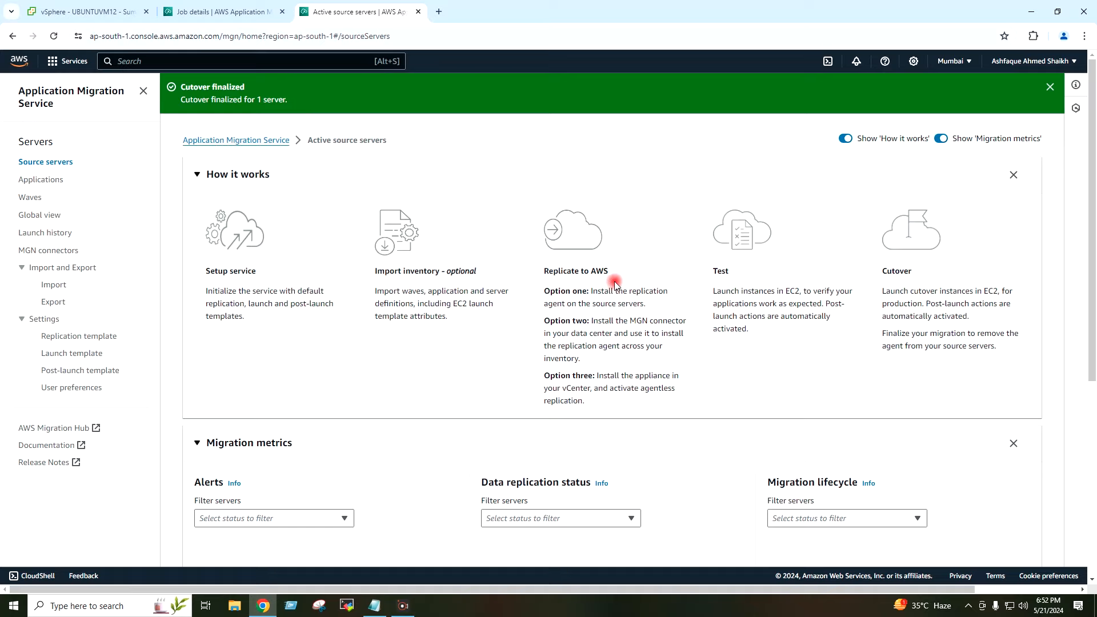
pyautogui.scroll(-5, 615, 283)
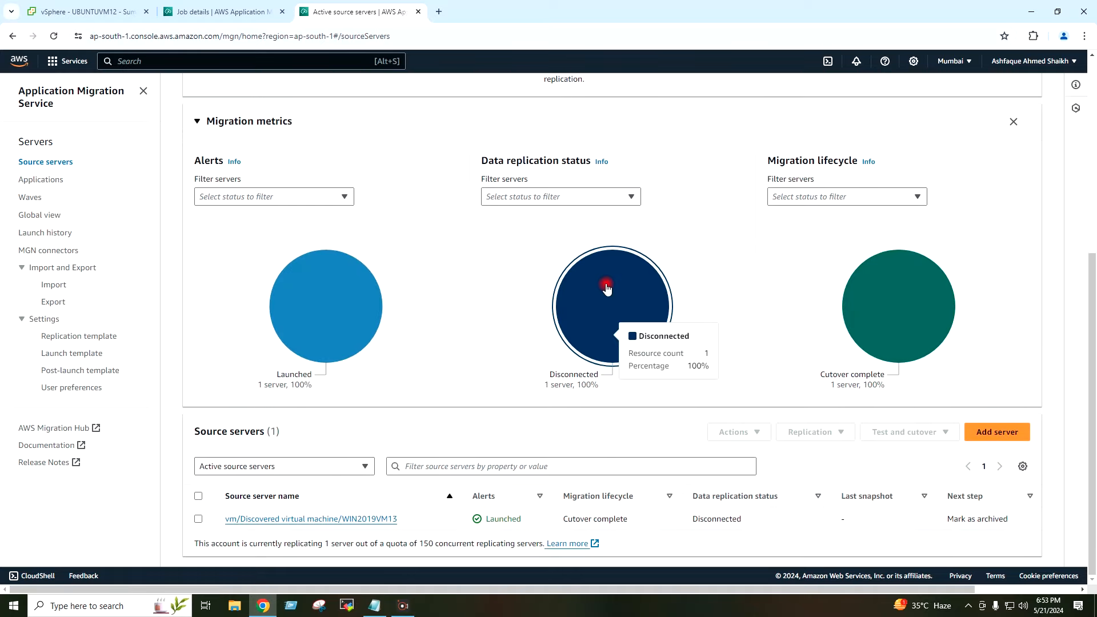
pyautogui.scroll(5, 606, 289)
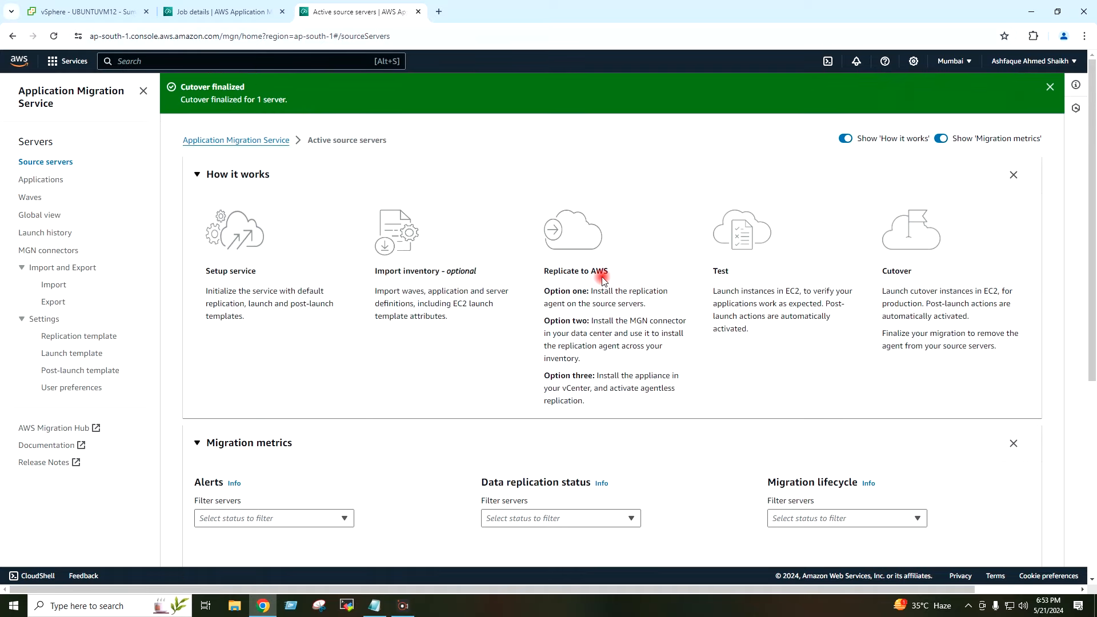
pyautogui.scroll(-5, 600, 276)
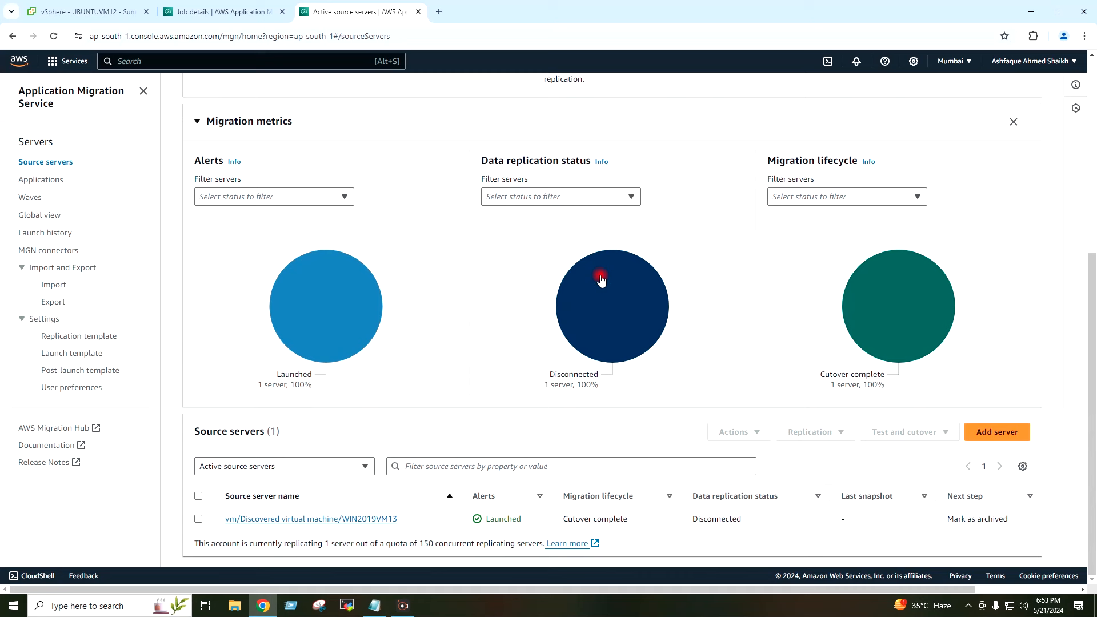
pyautogui.moveTo(601, 279)
# Step: Verify WIN2019VM13 shows Cutover complete, Disconnected replication, and next step Mark as archived
pyautogui.click(717, 539)
pyautogui.moveTo(628, 517); pyautogui.dragTo(558, 518)
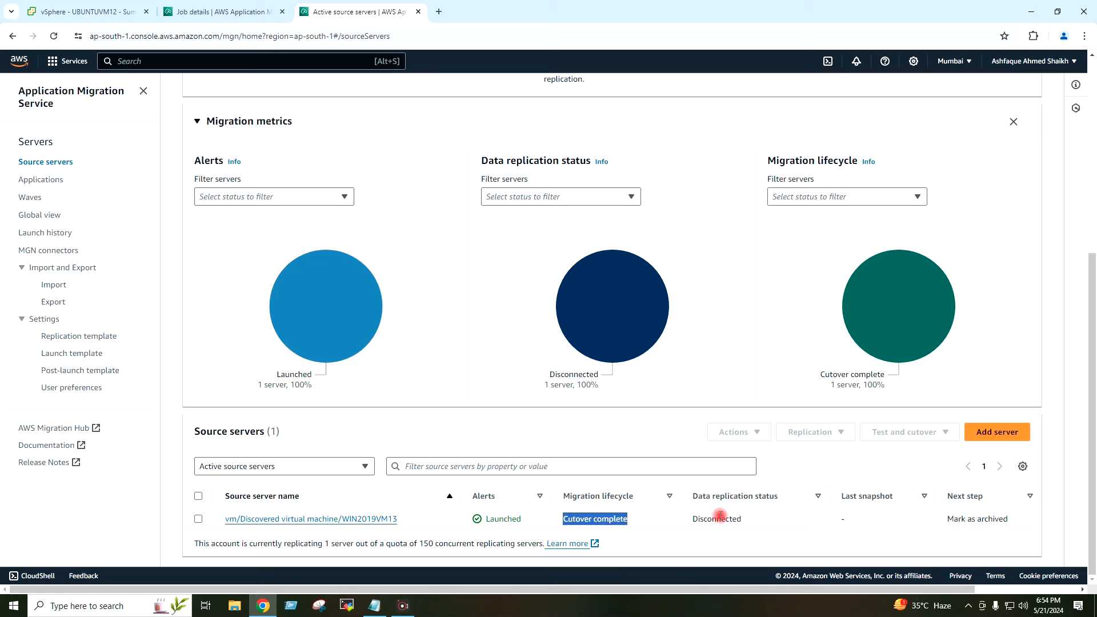
pyautogui.moveTo(692, 518); pyautogui.dragTo(743, 522)
pyautogui.click(745, 523)
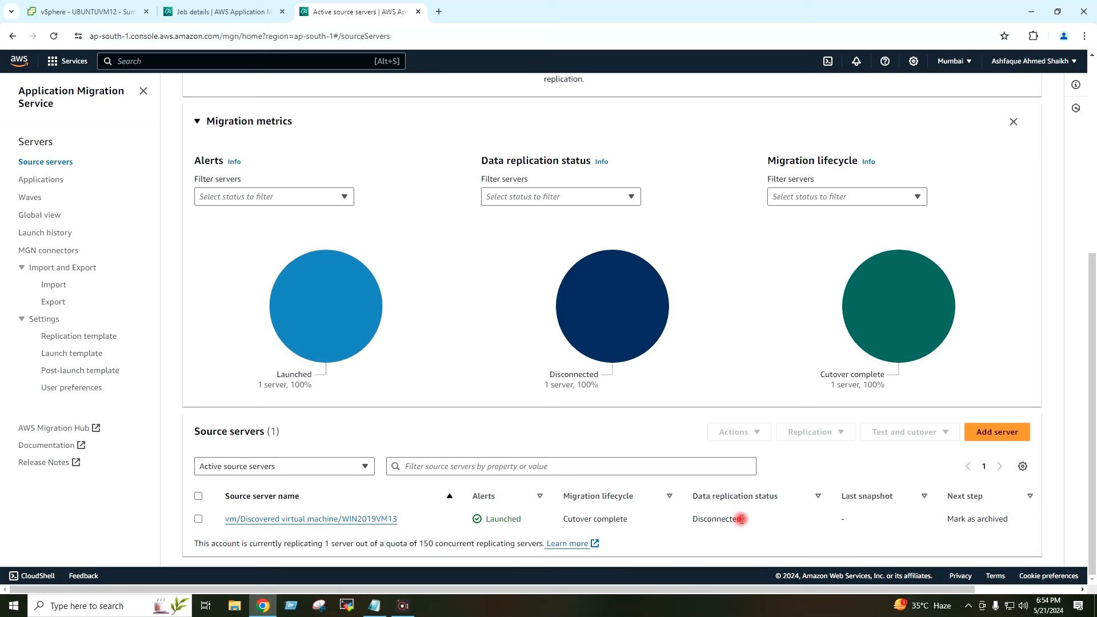
pyautogui.moveTo(949, 519); pyautogui.dragTo(1018, 522)
pyautogui.click(1019, 521)
# Step: Mark WIN2019VM13 as archived via the Actions menu
pyautogui.click(199, 520)
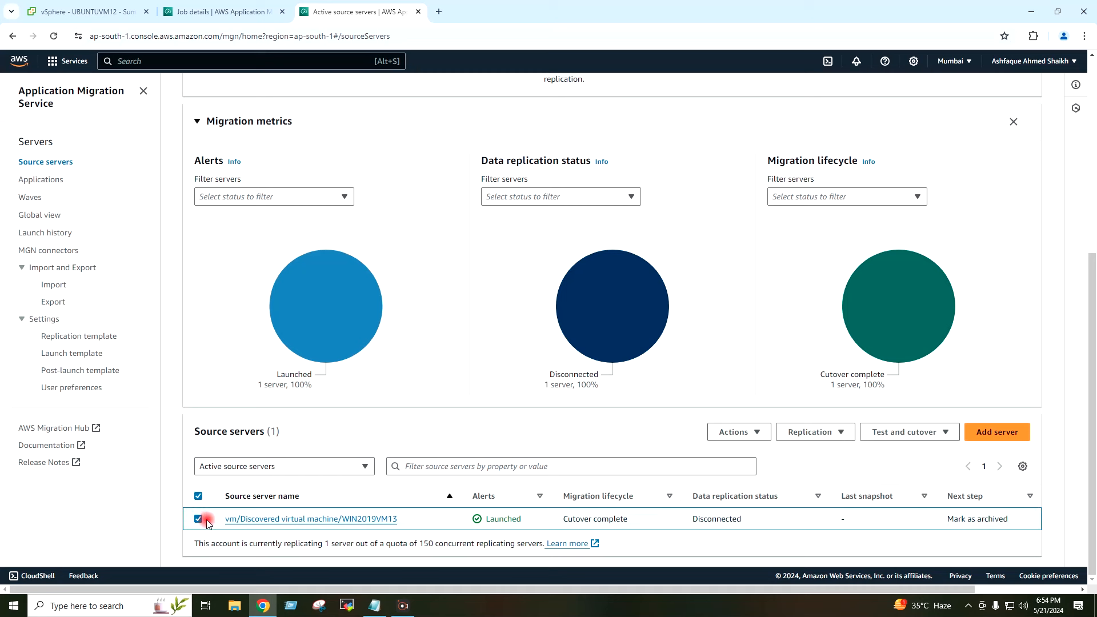
pyautogui.click(758, 433)
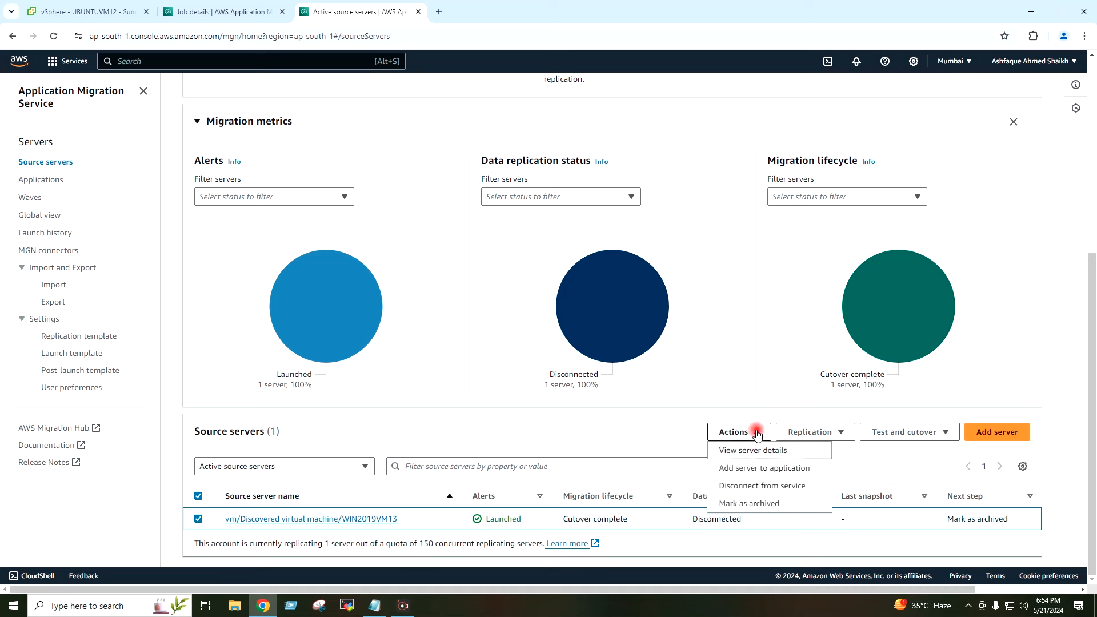
pyautogui.click(804, 504)
pyautogui.click(693, 398)
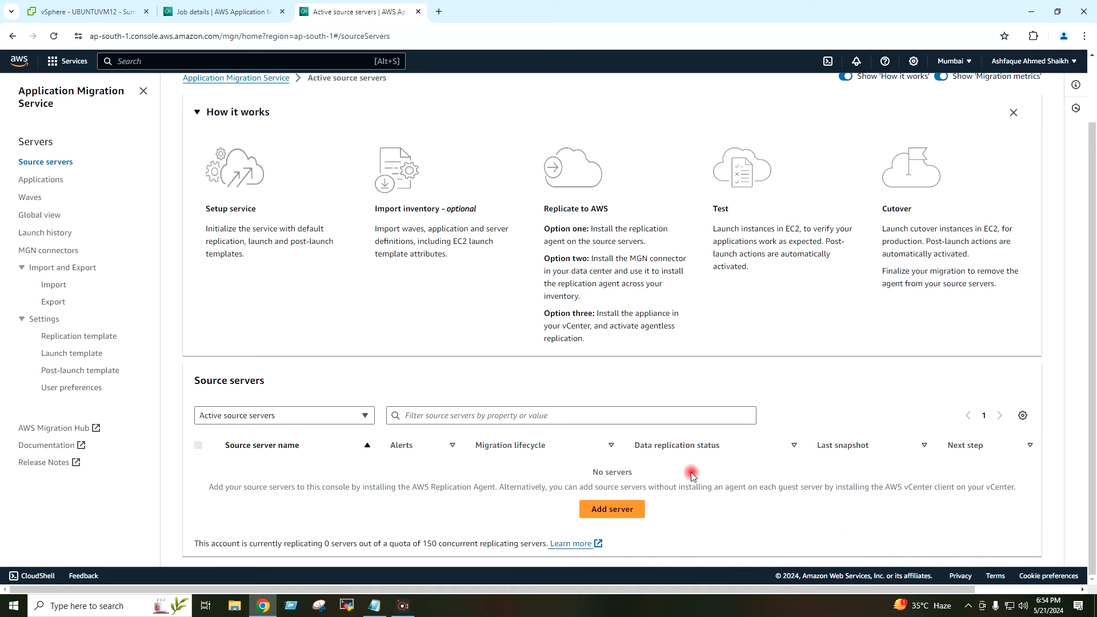
# Step: List the archived source servers, then close the job details tab
pyautogui.click(344, 419)
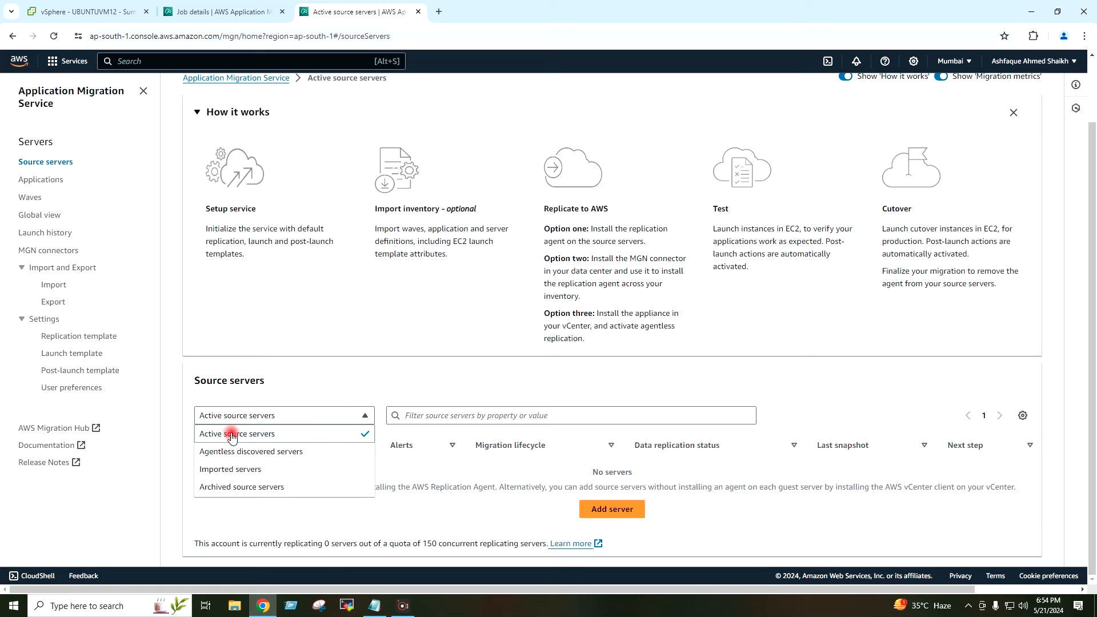
pyautogui.click(289, 490)
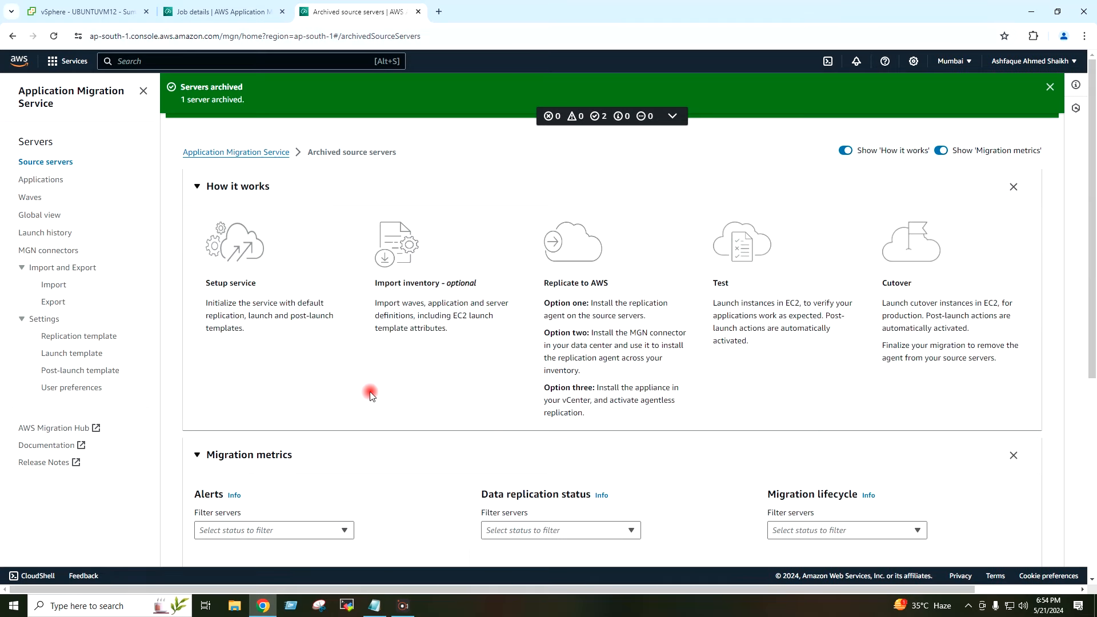
pyautogui.scroll(-5, 394, 440)
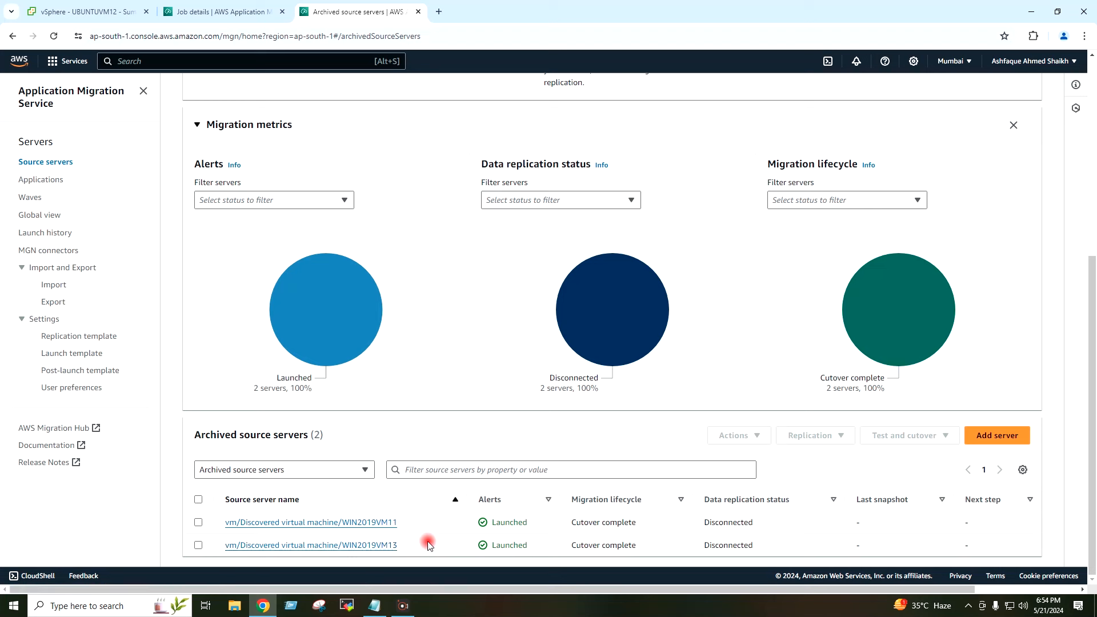
pyautogui.scroll(6, 429, 546)
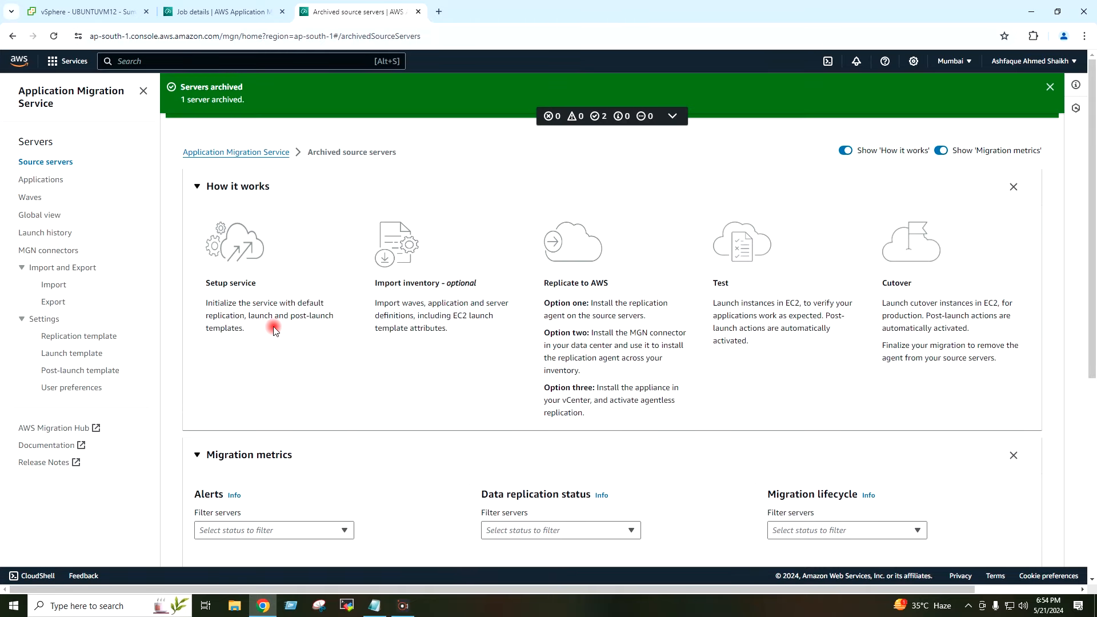
pyautogui.click(283, 12)
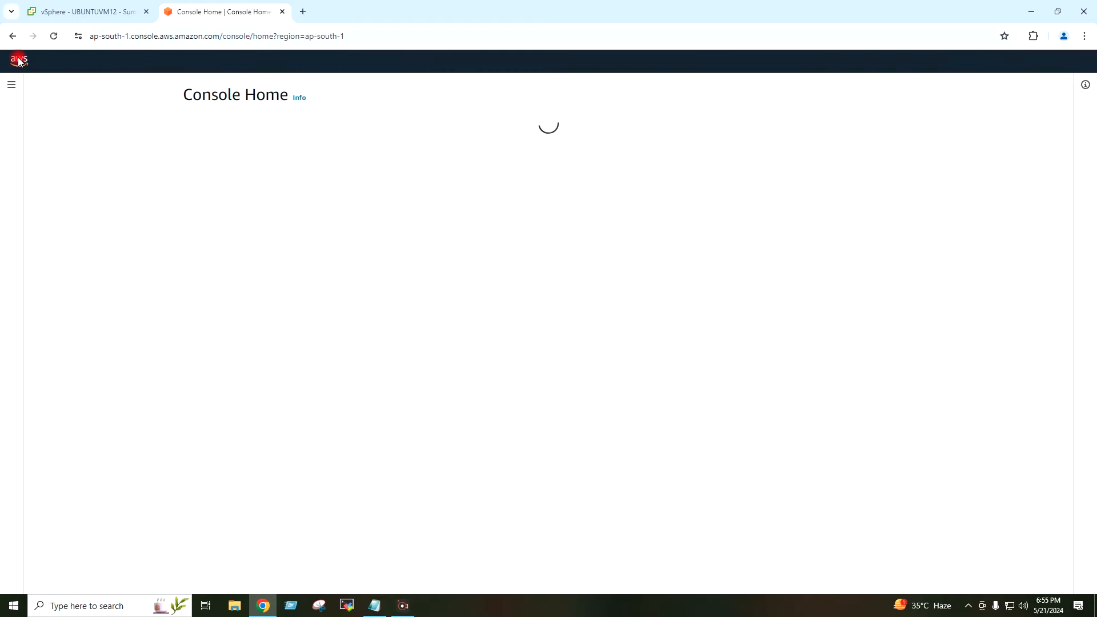
# Step: Review the running WIN2019VM13 instance in EC2, which has no public IPv4, then minimize Chrome
pyautogui.click(217, 224)
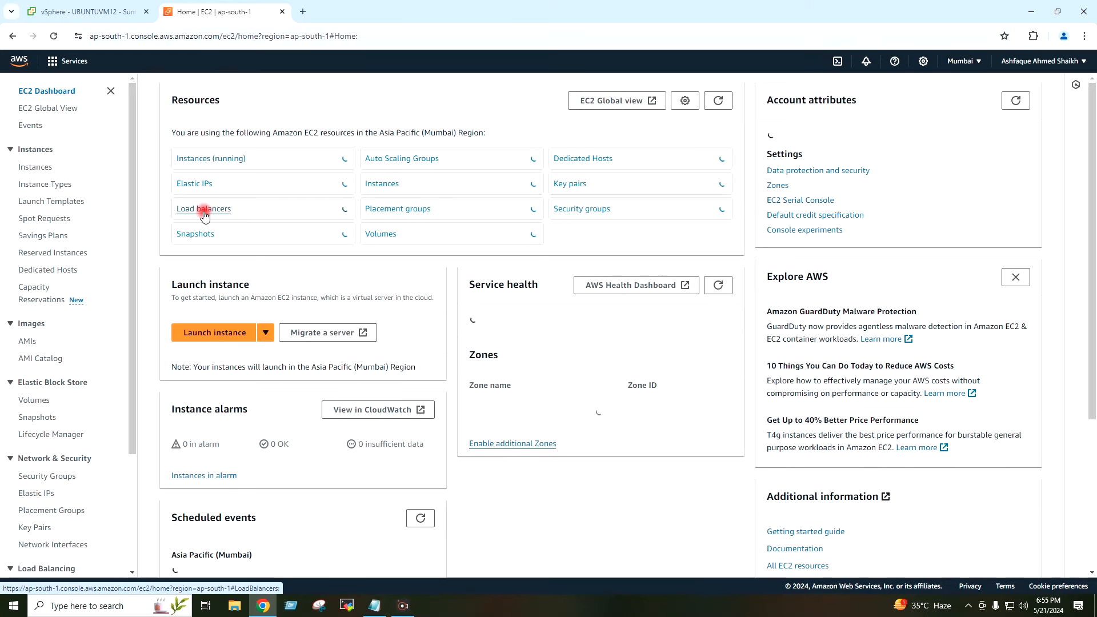
pyautogui.click(204, 160)
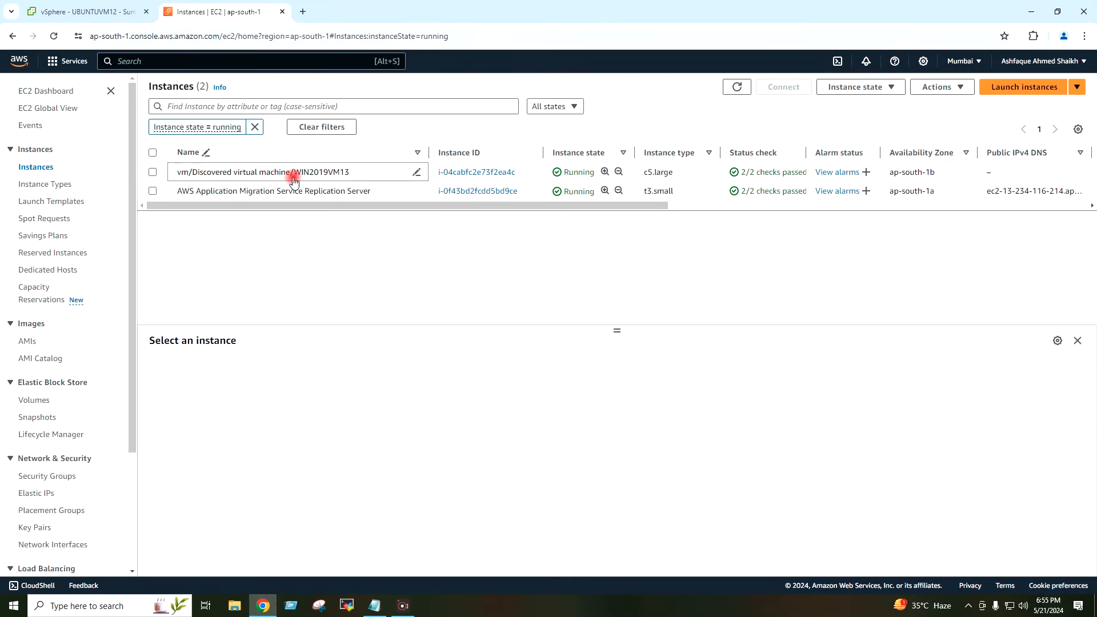
pyautogui.click(152, 172)
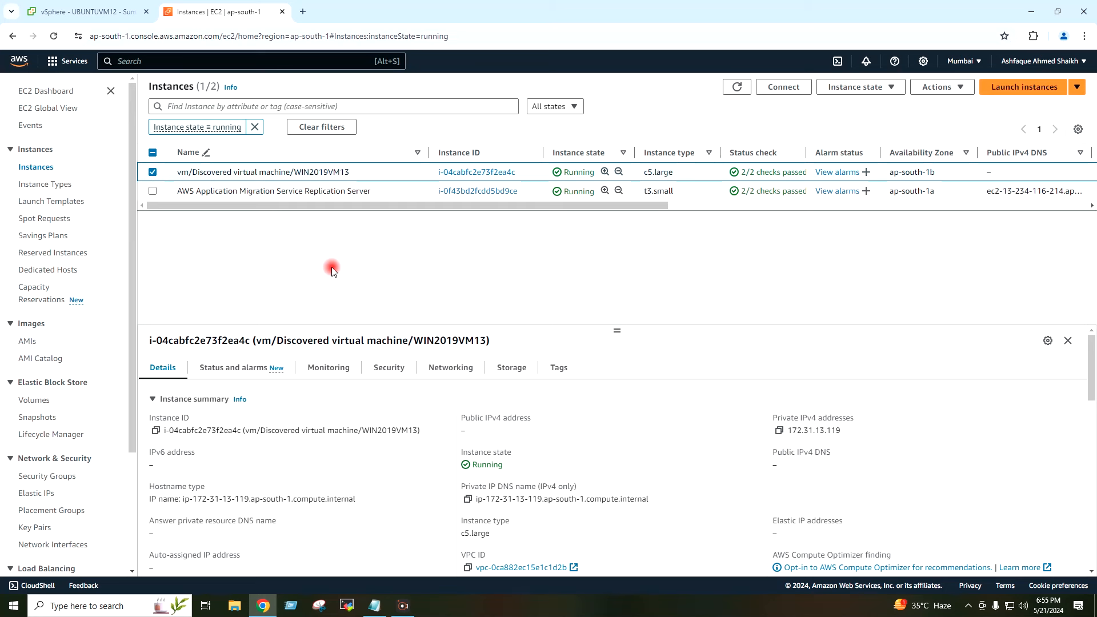
pyautogui.scroll(-2, 312, 345)
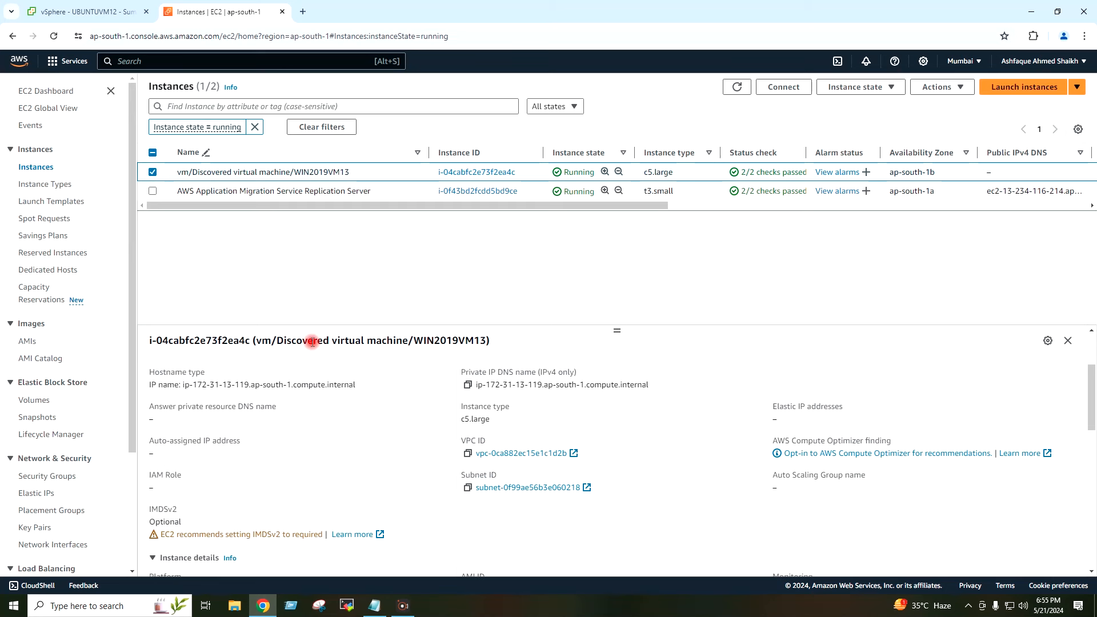
pyautogui.scroll(2, 312, 342)
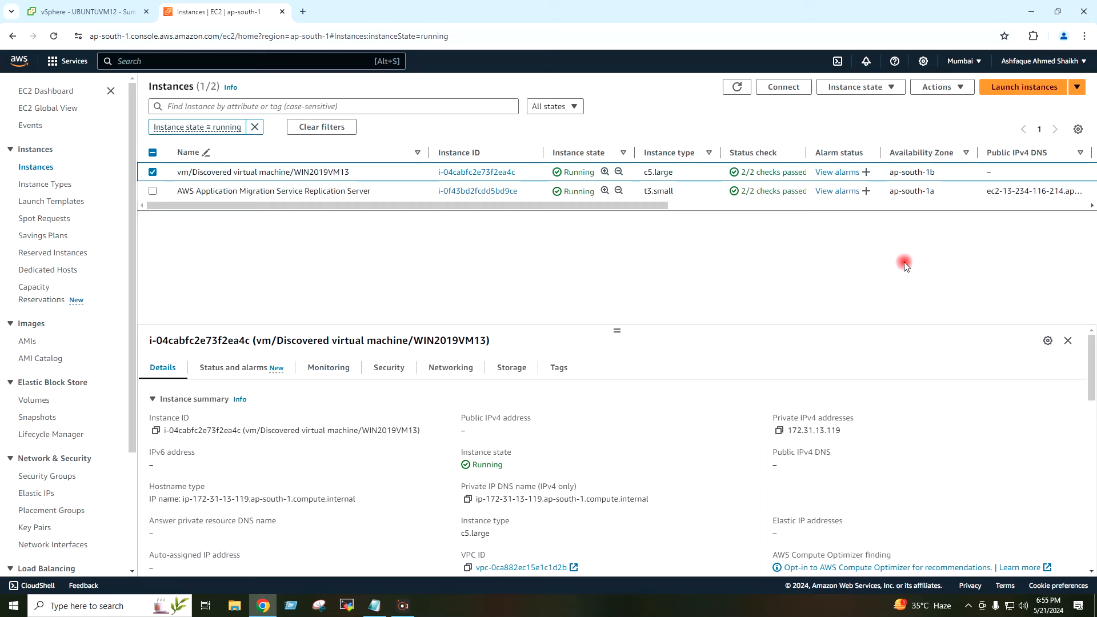
pyautogui.click(1028, 12)
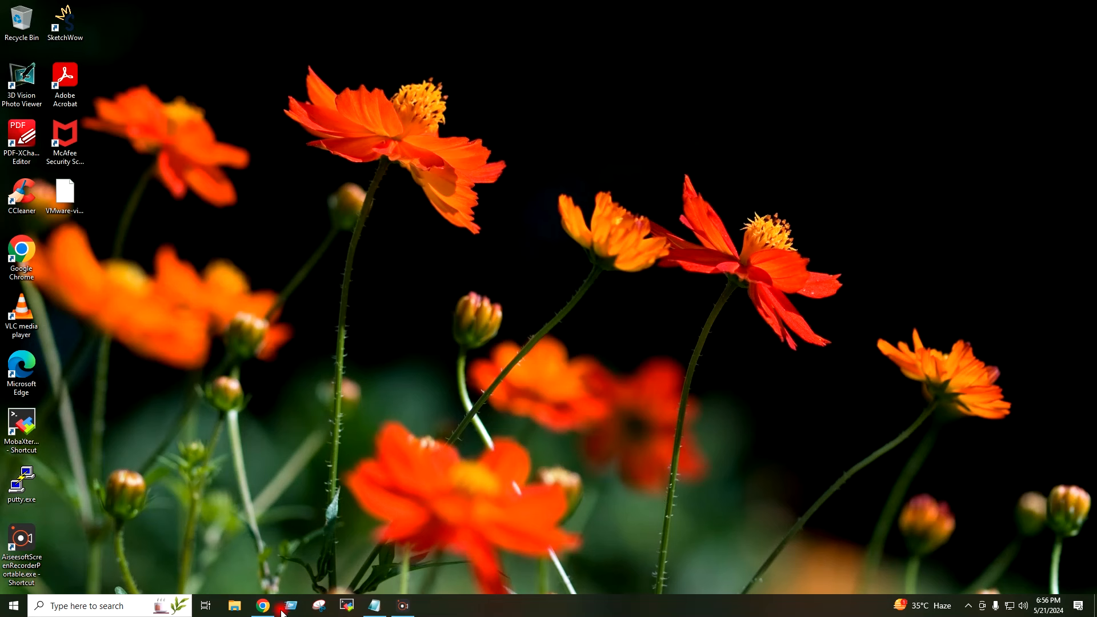
# Step: Restore Chrome to the EC2 Instances page and scroll through WIN2019VM13's details
pyautogui.click(263, 606)
pyautogui.click(348, 372)
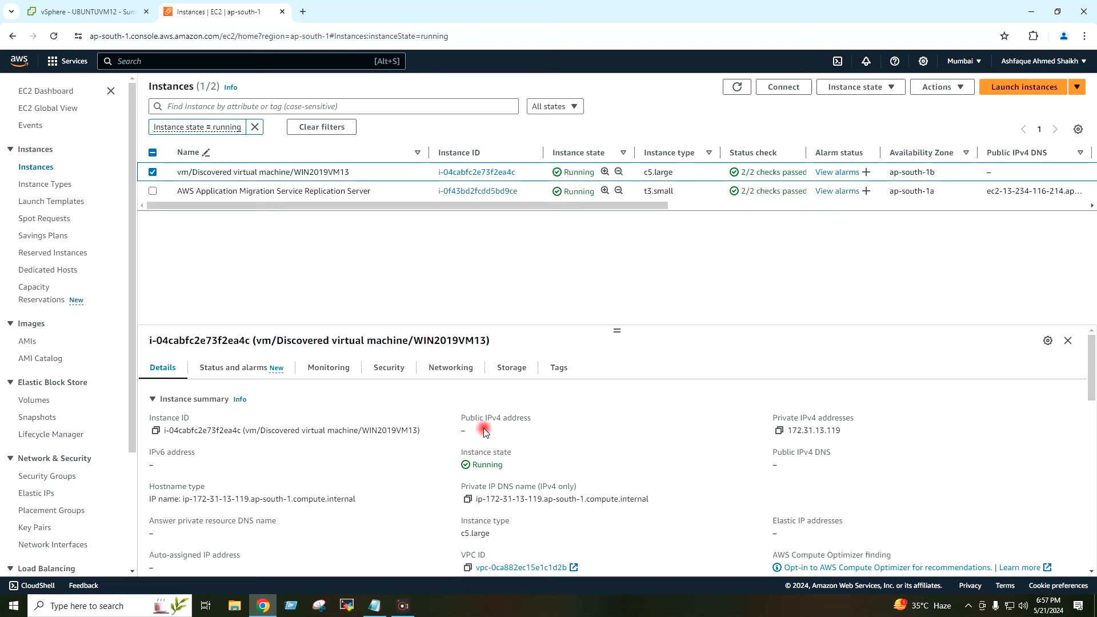
pyautogui.scroll(-1, 417, 421)
pyautogui.scroll(-1, 416, 422)
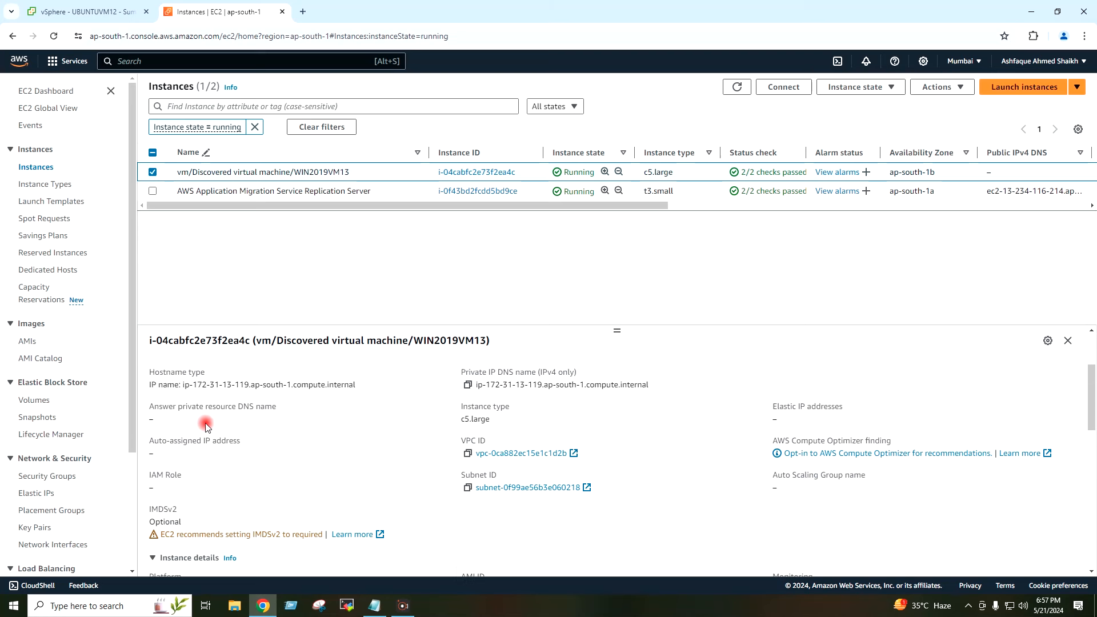
pyautogui.scroll(-1, 146, 406)
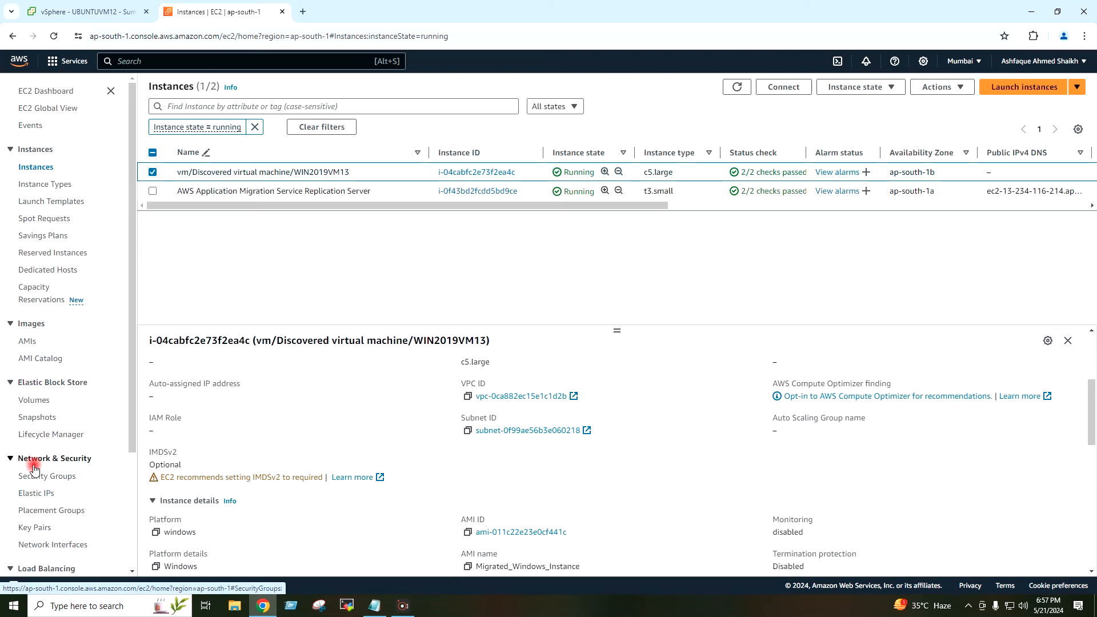
# Step: Allocate a new Elastic IP address from the Elastic IPs page
pyautogui.click(40, 494)
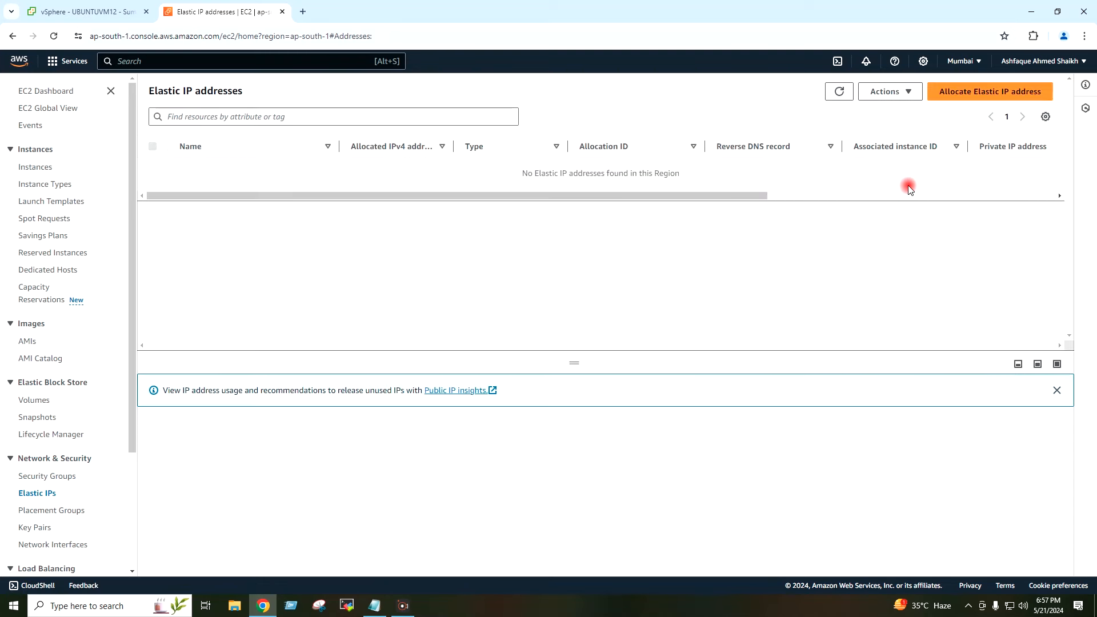
pyautogui.click(970, 96)
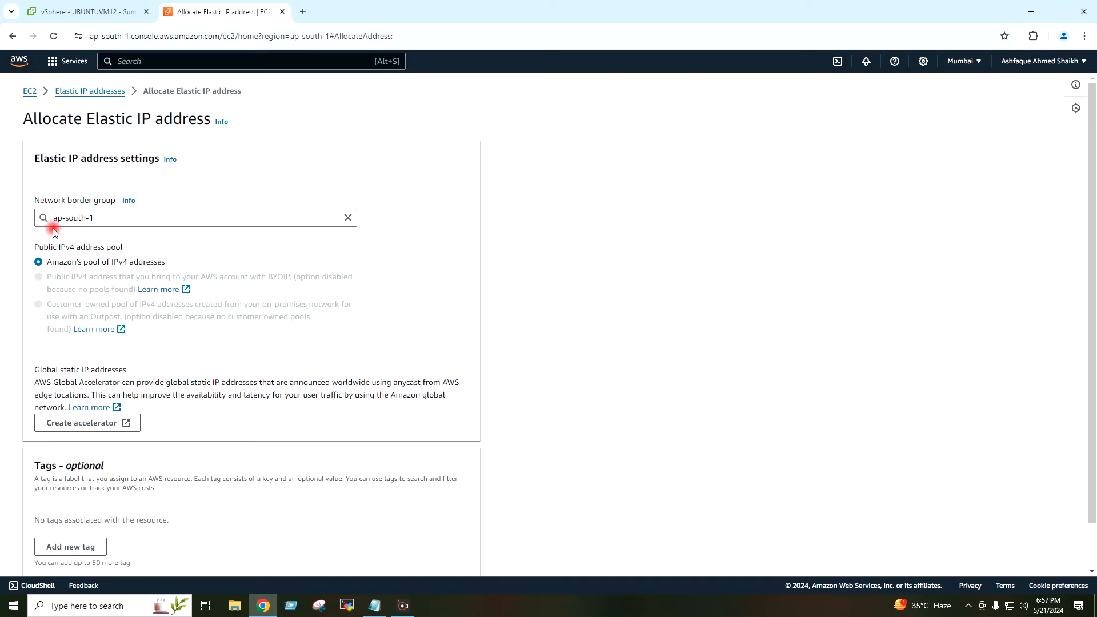
pyautogui.scroll(-1, 228, 293)
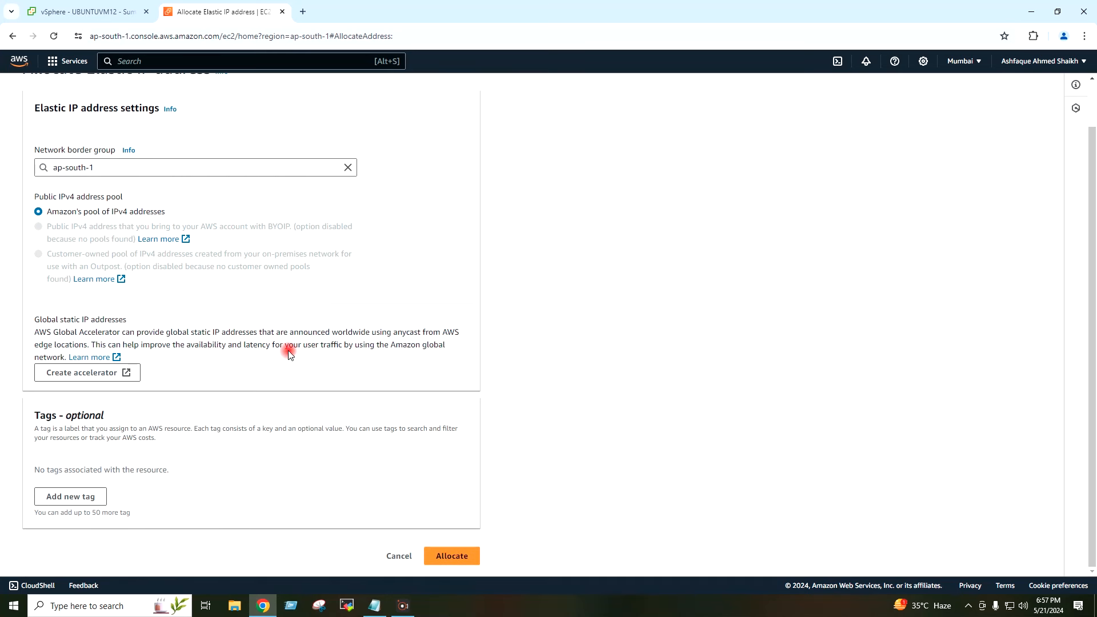
pyautogui.click(472, 557)
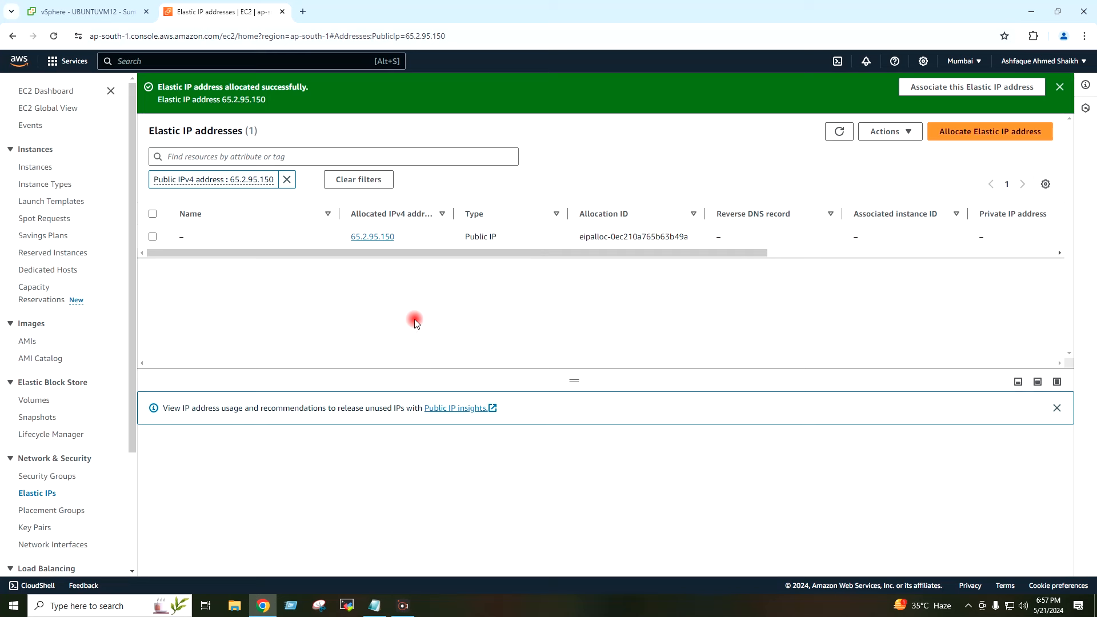
# Step: Associate Elastic IP 65.2.95.150 with the WIN2019VM13 instance, then return to running instances
pyautogui.click(372, 237)
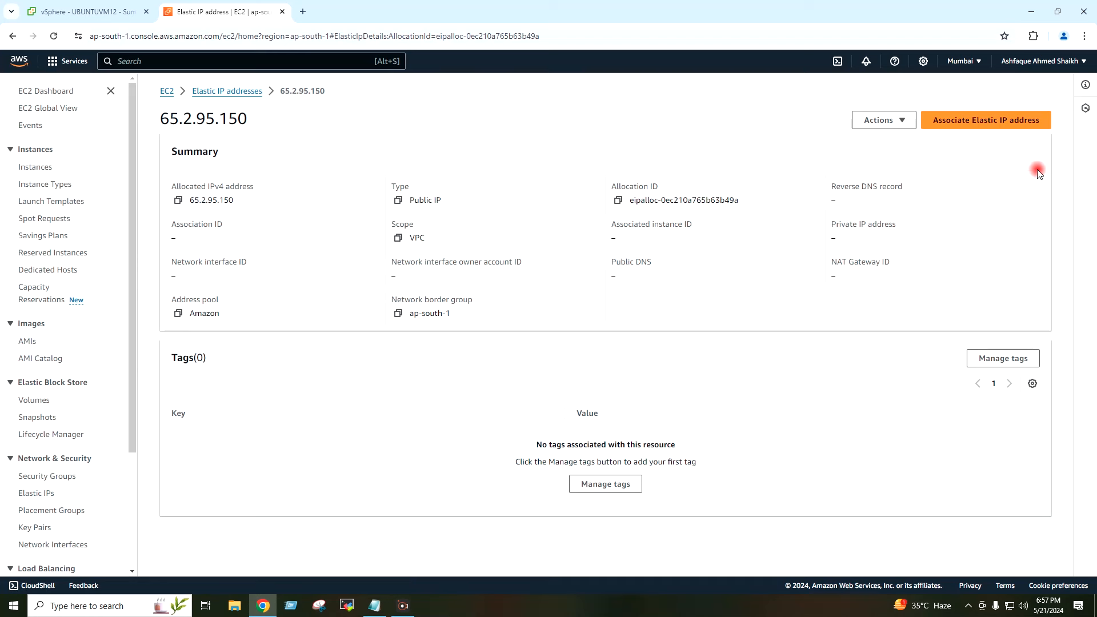
pyautogui.click(1038, 127)
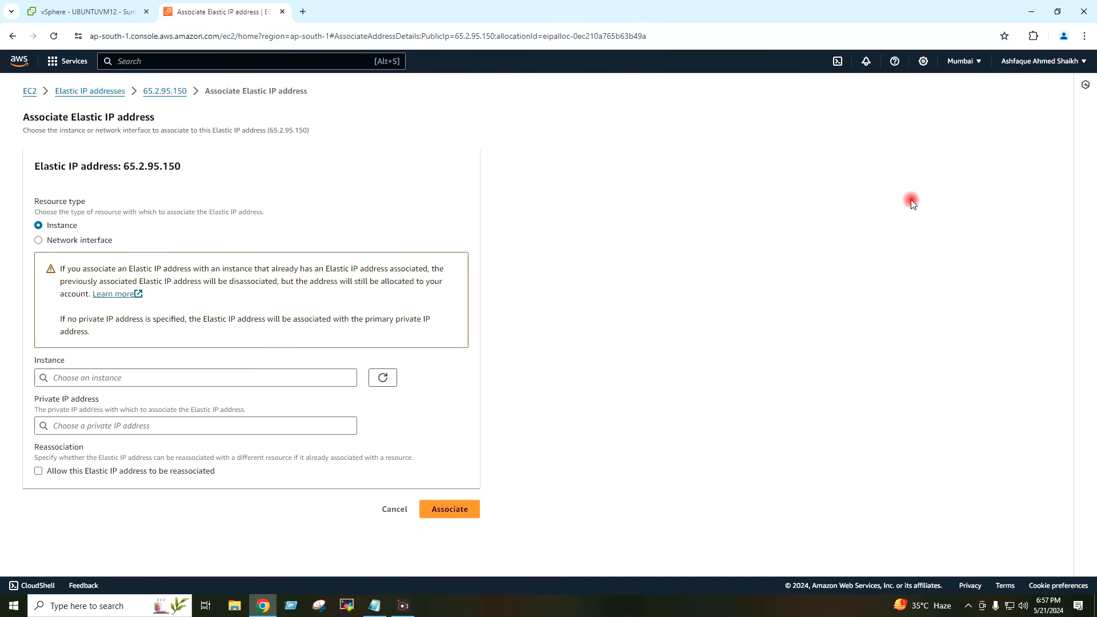
pyautogui.click(243, 378)
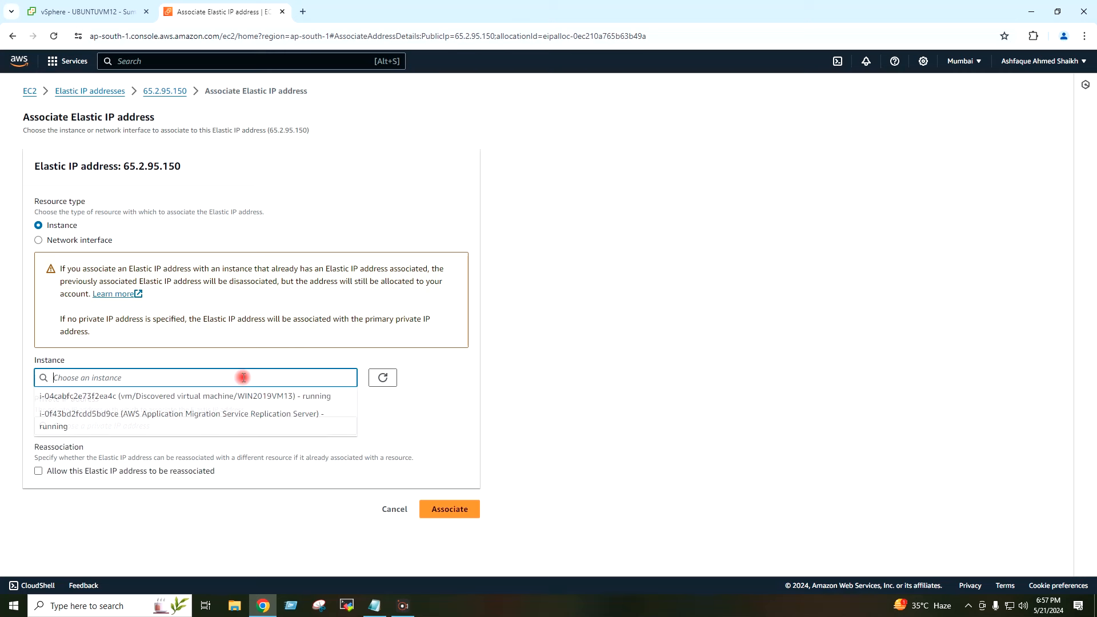
pyautogui.click(288, 398)
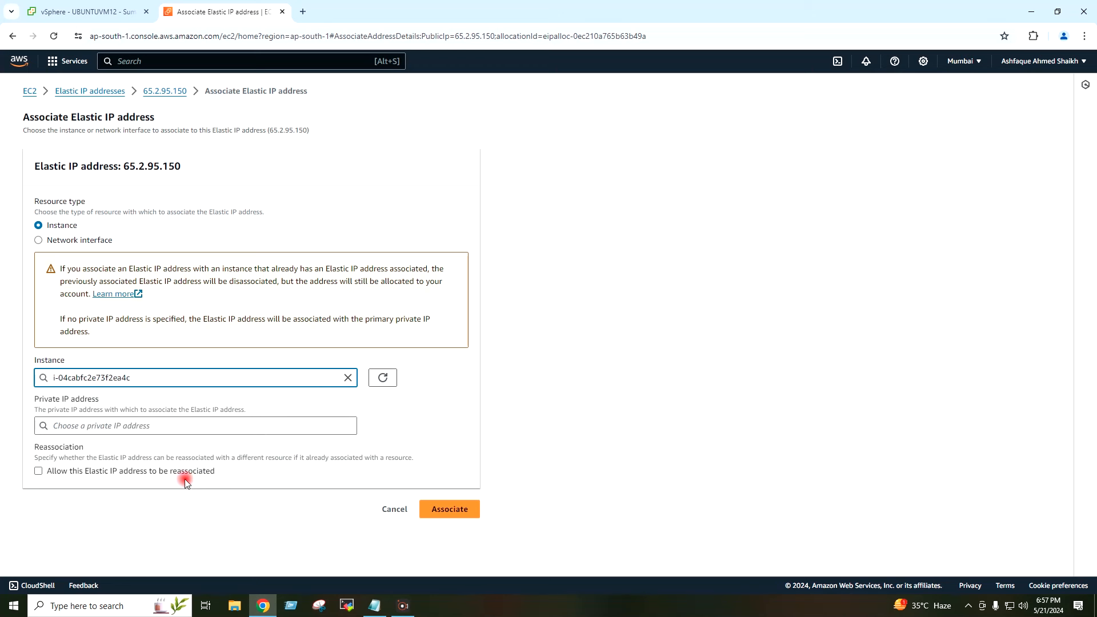
pyautogui.click(473, 516)
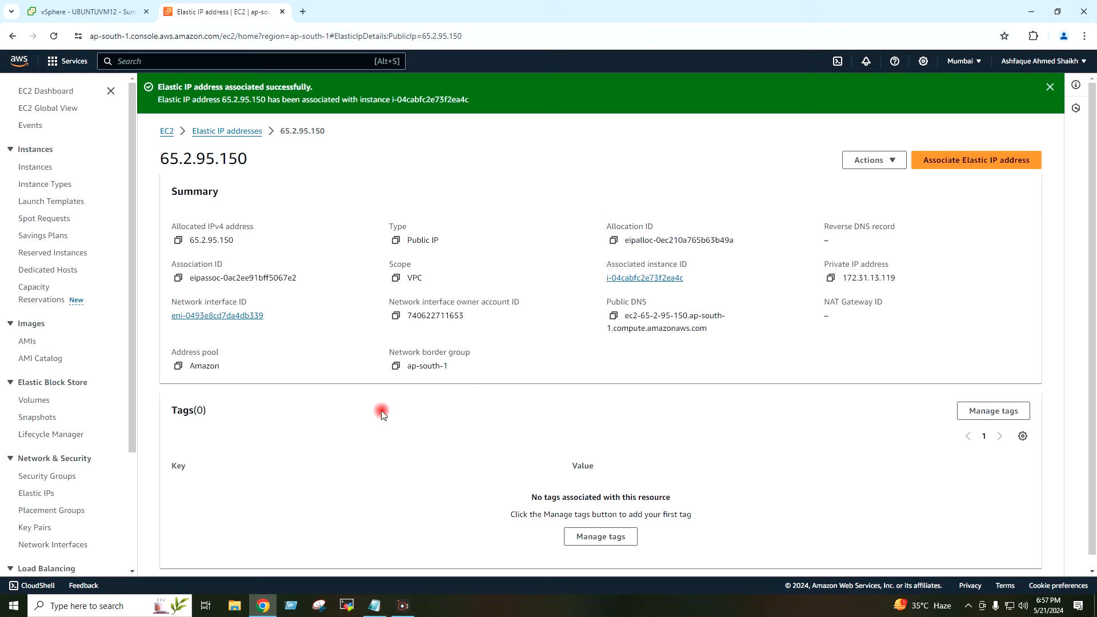
pyautogui.click(167, 130)
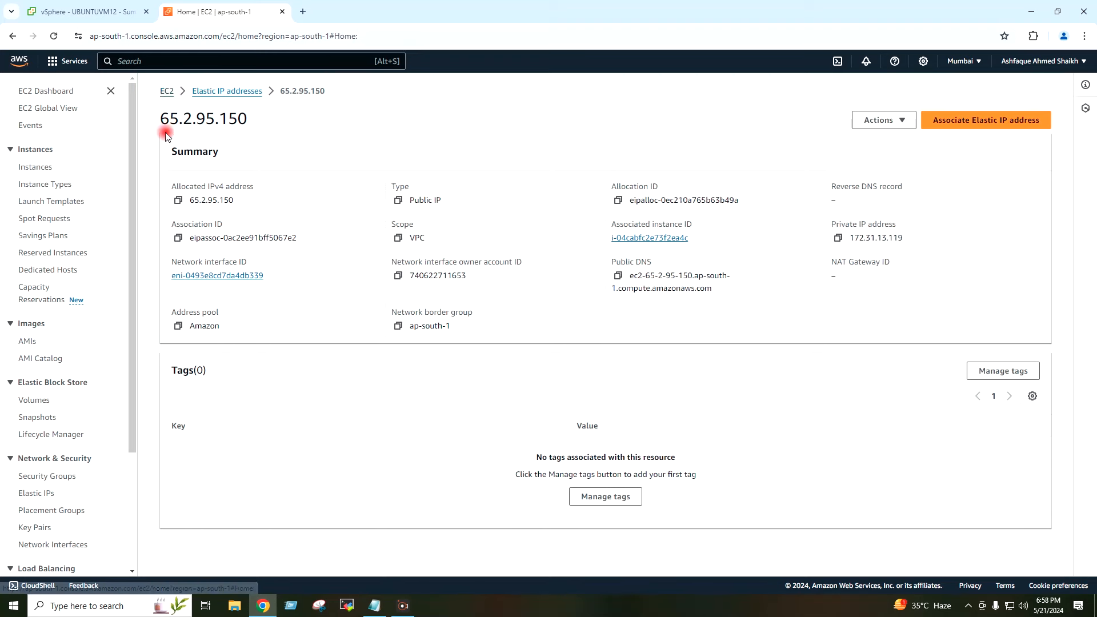
pyautogui.click(207, 166)
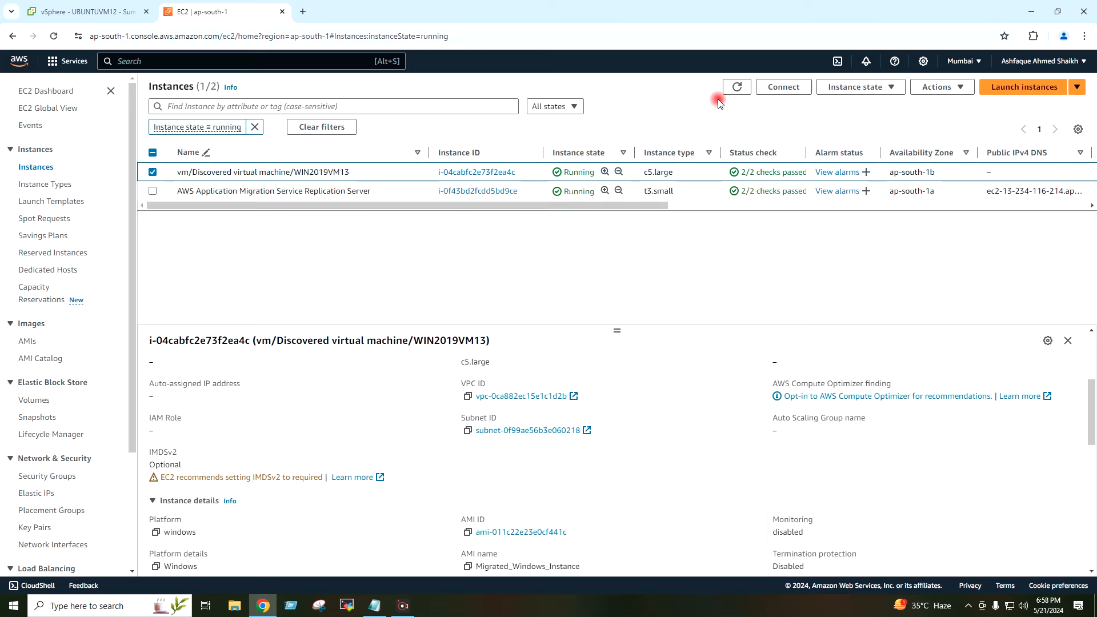
# Step: Refresh the instances list to show public IP 65.2.95.150, briefly opening and closing Run
pyautogui.click(732, 89)
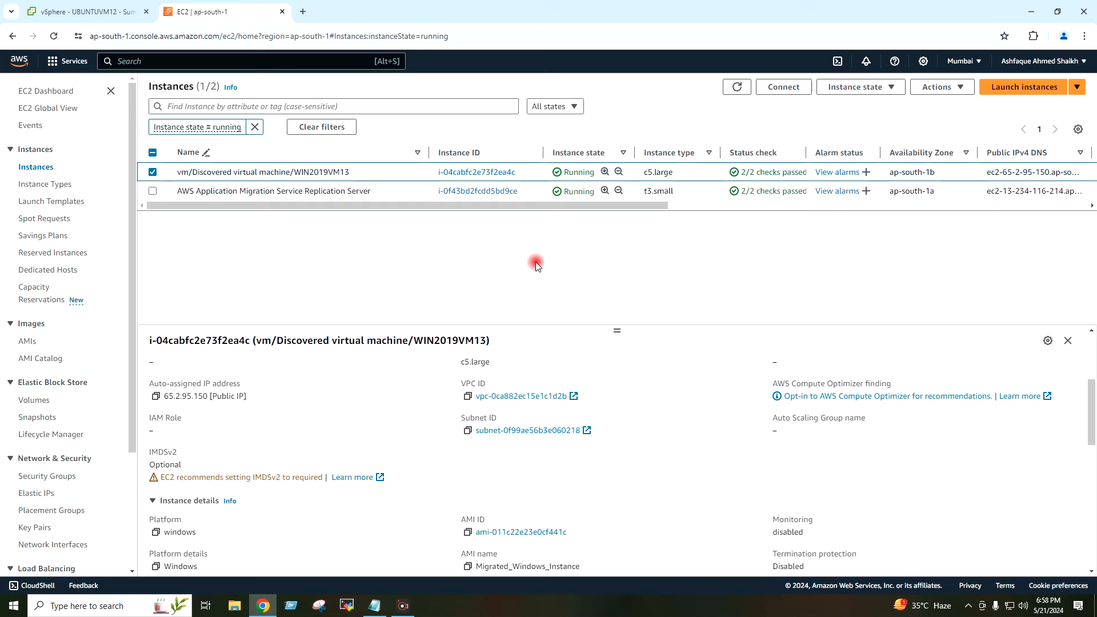
pyautogui.press('super+r')
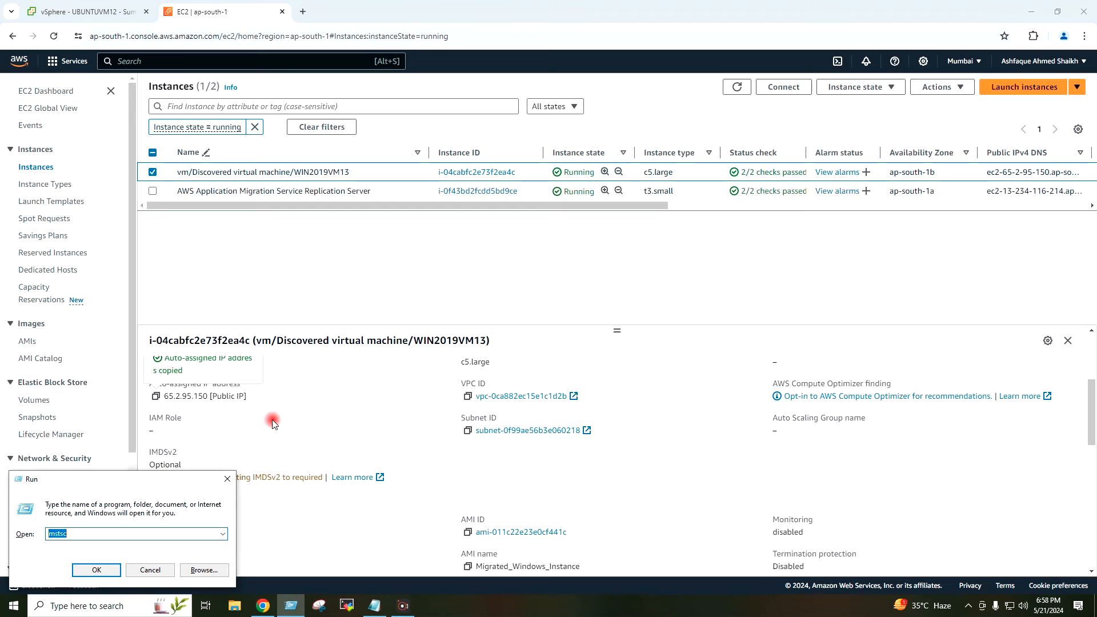
pyautogui.click(228, 480)
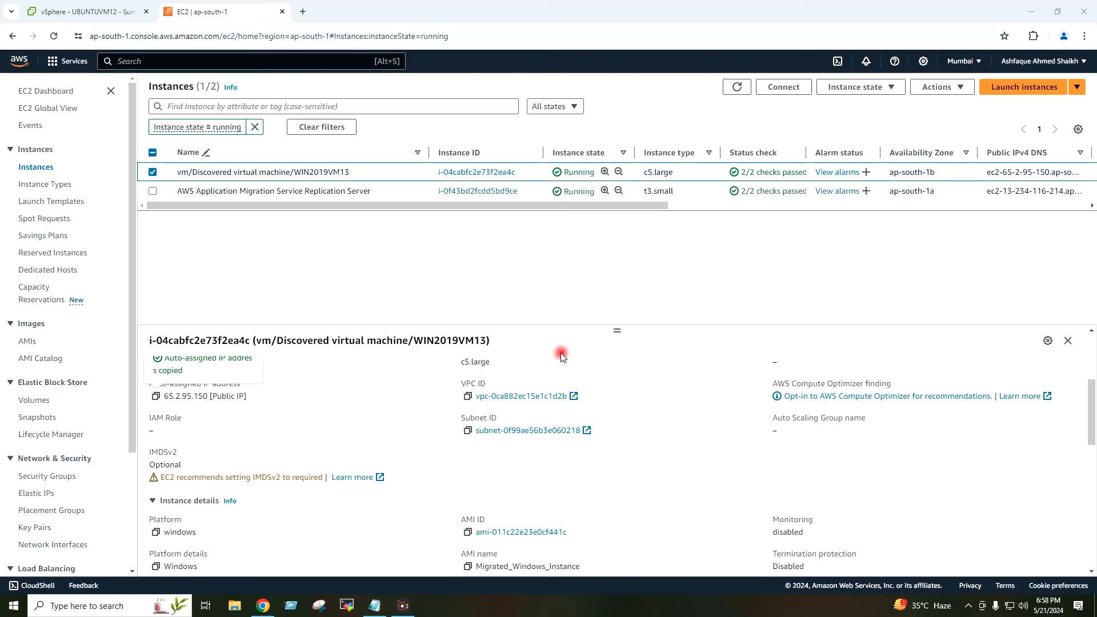
pyautogui.scroll(-1, 561, 354)
pyautogui.scroll(5, 587, 377)
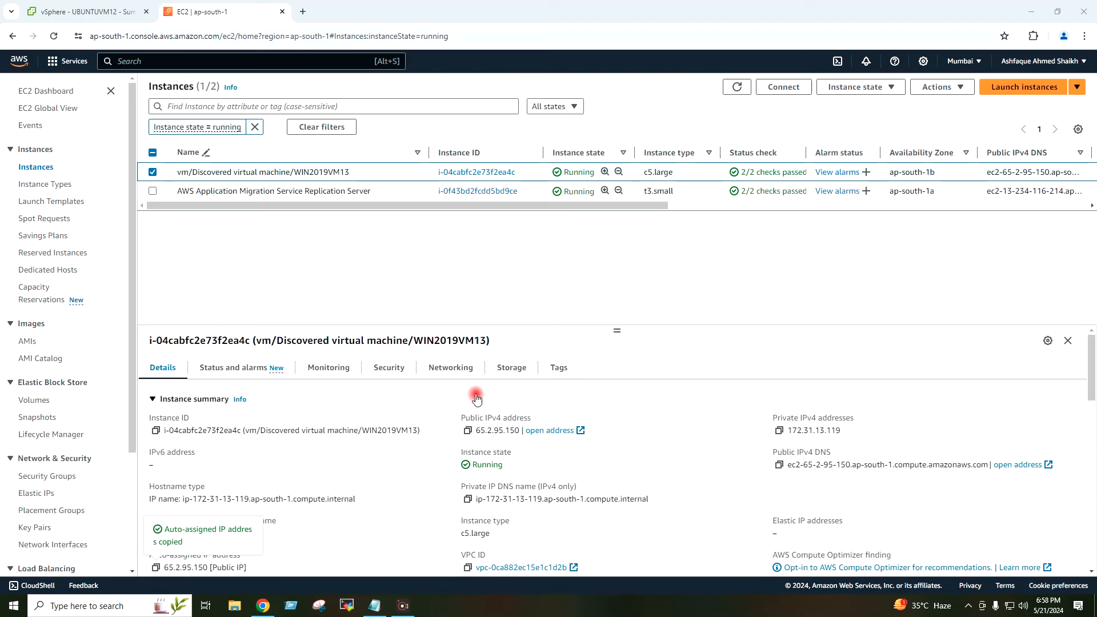
# Step: Open the instance's default security group from the Security tab in a new tab
pyautogui.click(390, 367)
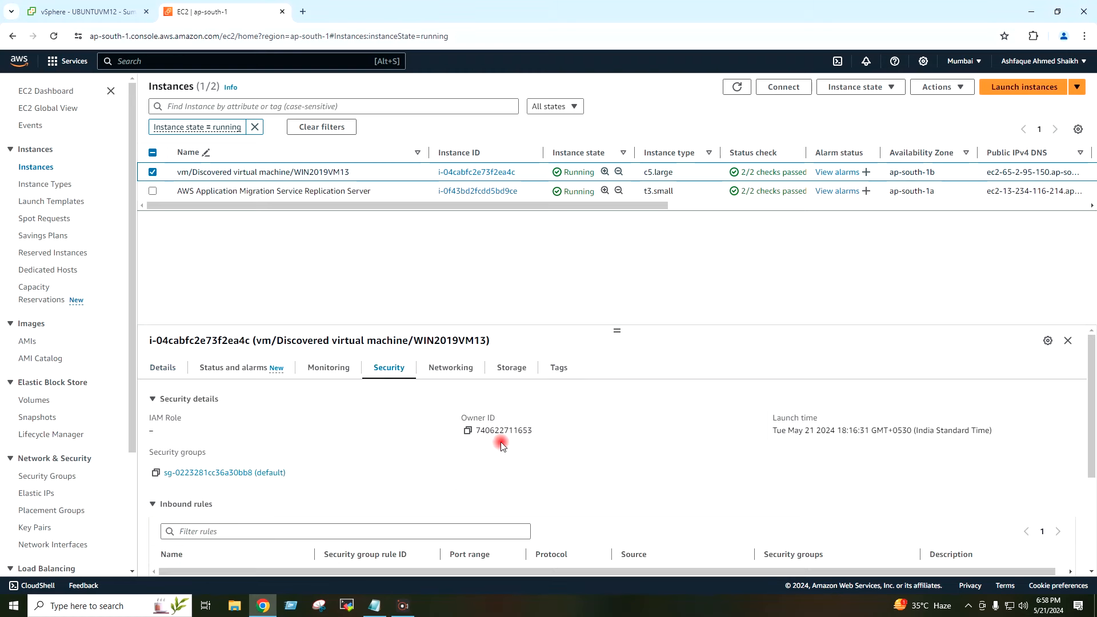
pyautogui.scroll(-1, 545, 431)
pyautogui.scroll(-1, 546, 429)
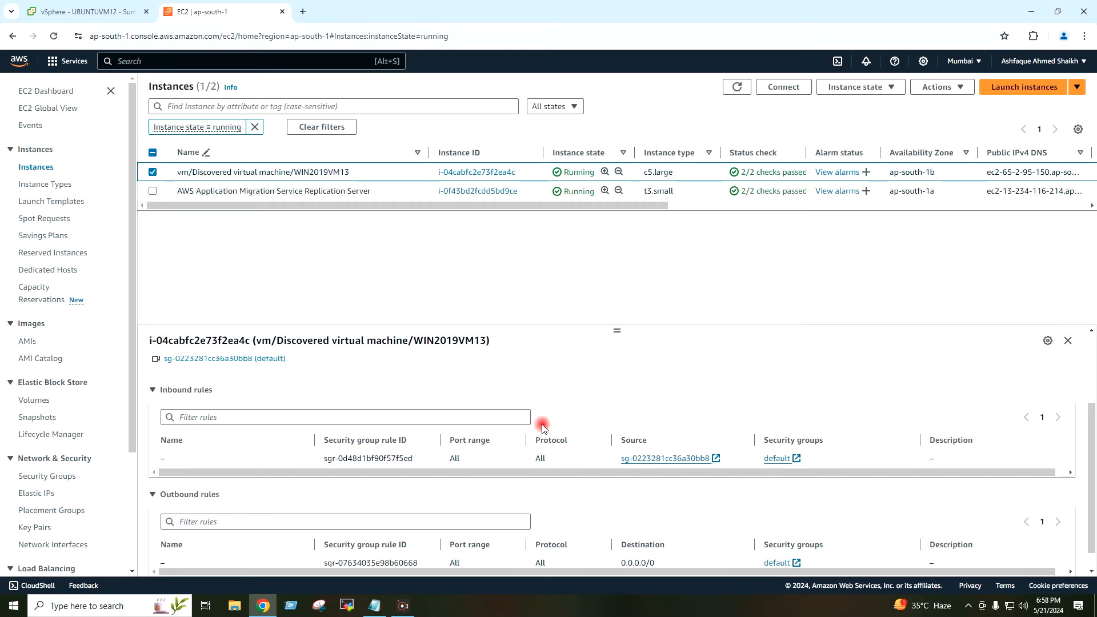
pyautogui.click(636, 458)
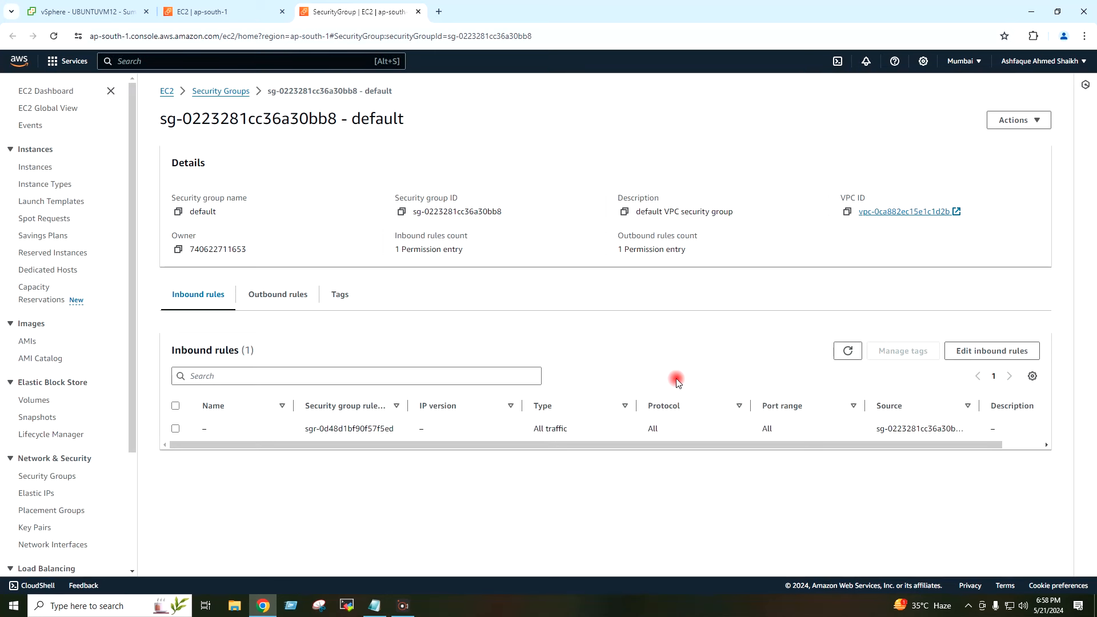
# Step: Add and save an inbound rule for port 3389 with source My IP
pyautogui.click(987, 358)
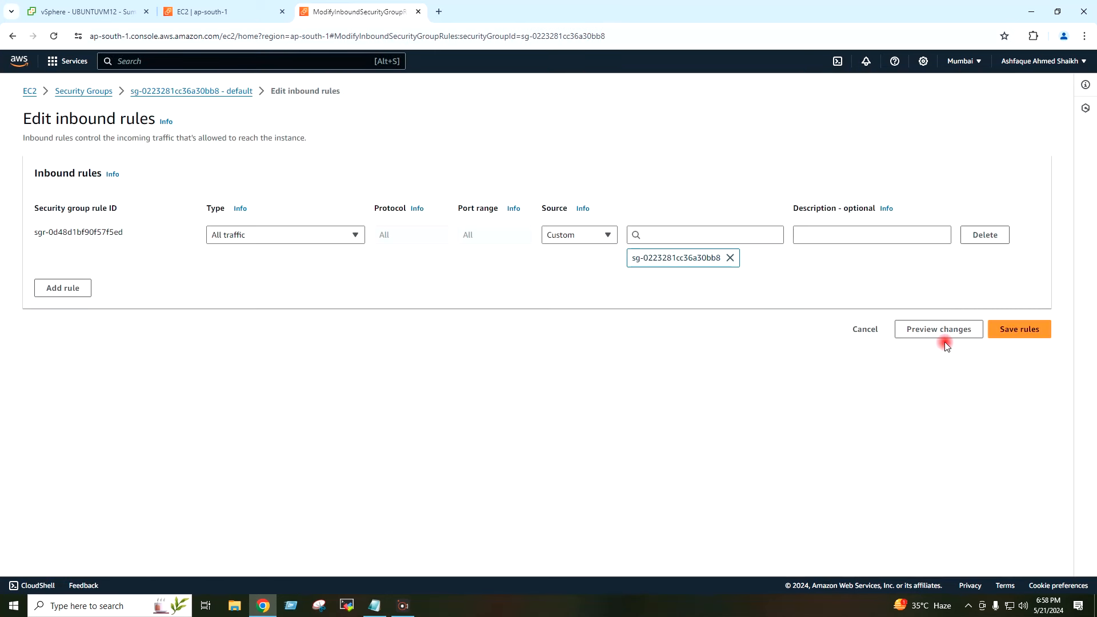
pyautogui.click(80, 290)
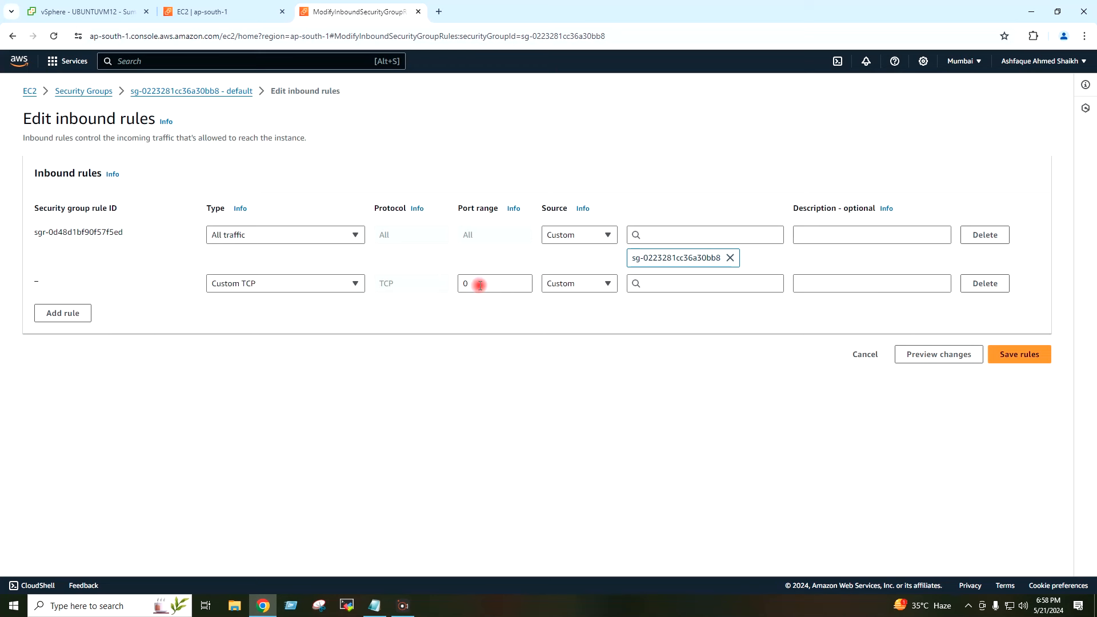
pyautogui.moveTo(495, 283); pyautogui.dragTo(457, 284)
pyautogui.write('3389')
pyautogui.click(597, 284)
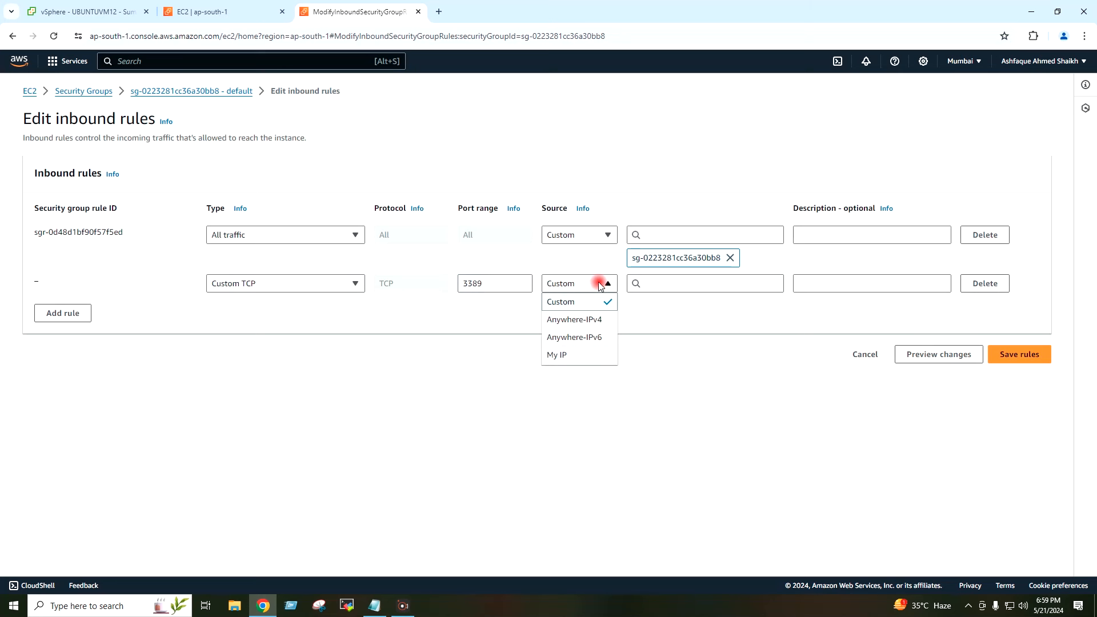
pyautogui.click(566, 356)
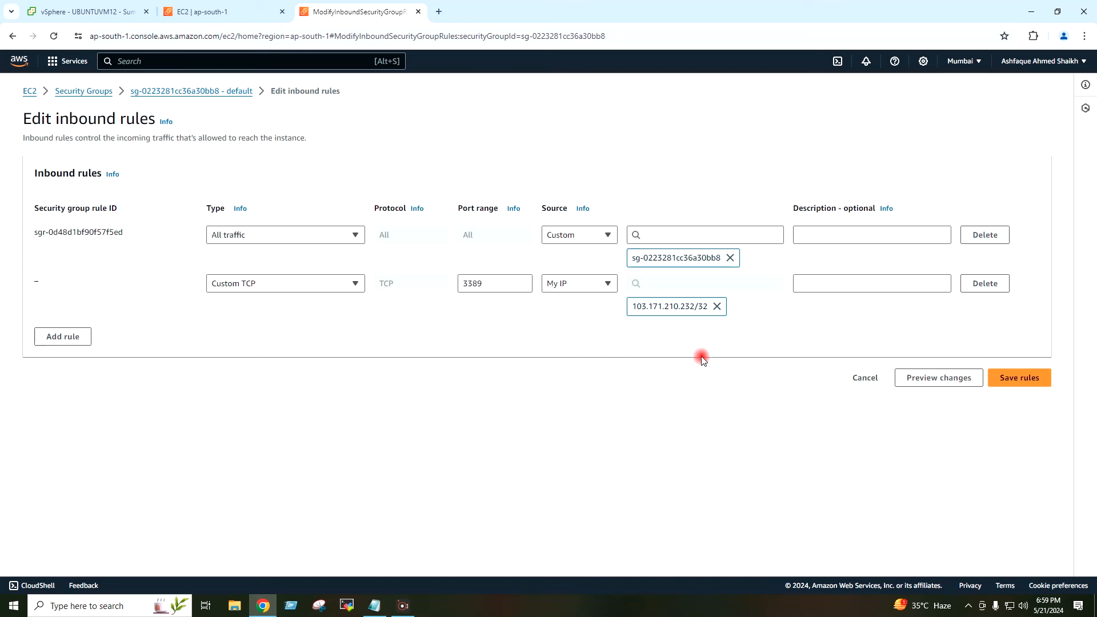
pyautogui.click(1018, 378)
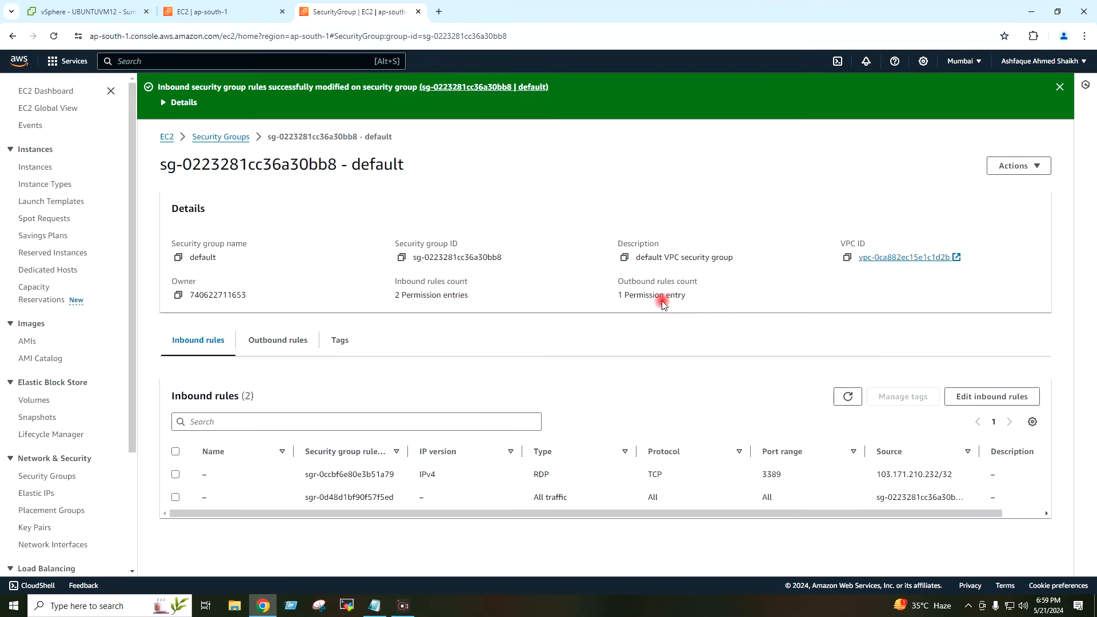
# Step: Refresh the EC2 instances, copy WIN2019VM13's public IP 65.2.95.150, and open Run
pyautogui.click(220, 14)
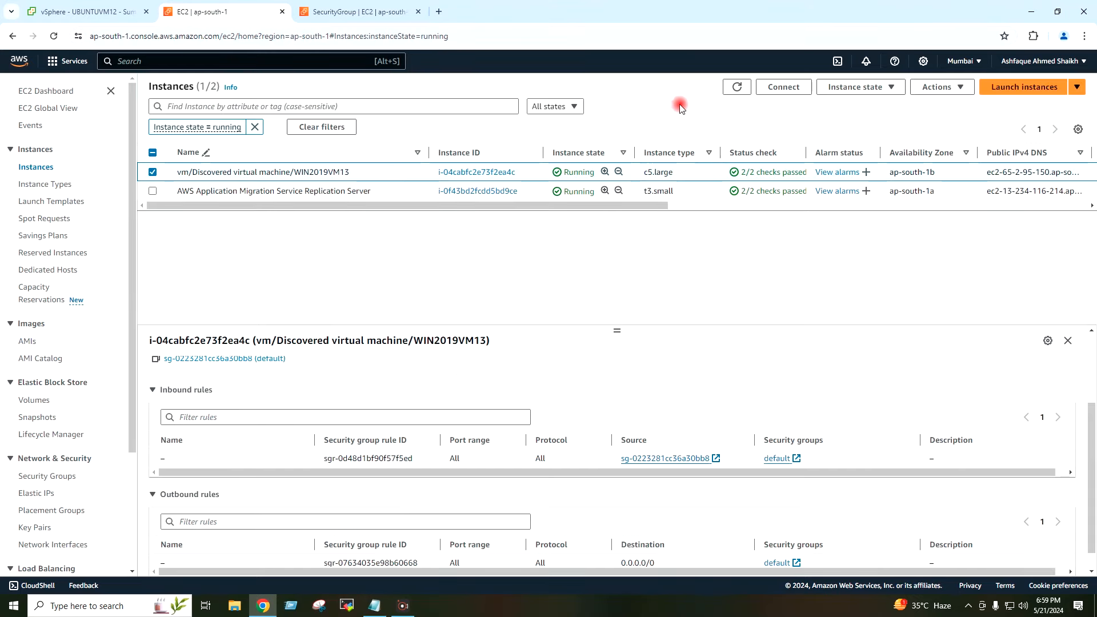
pyautogui.click(737, 88)
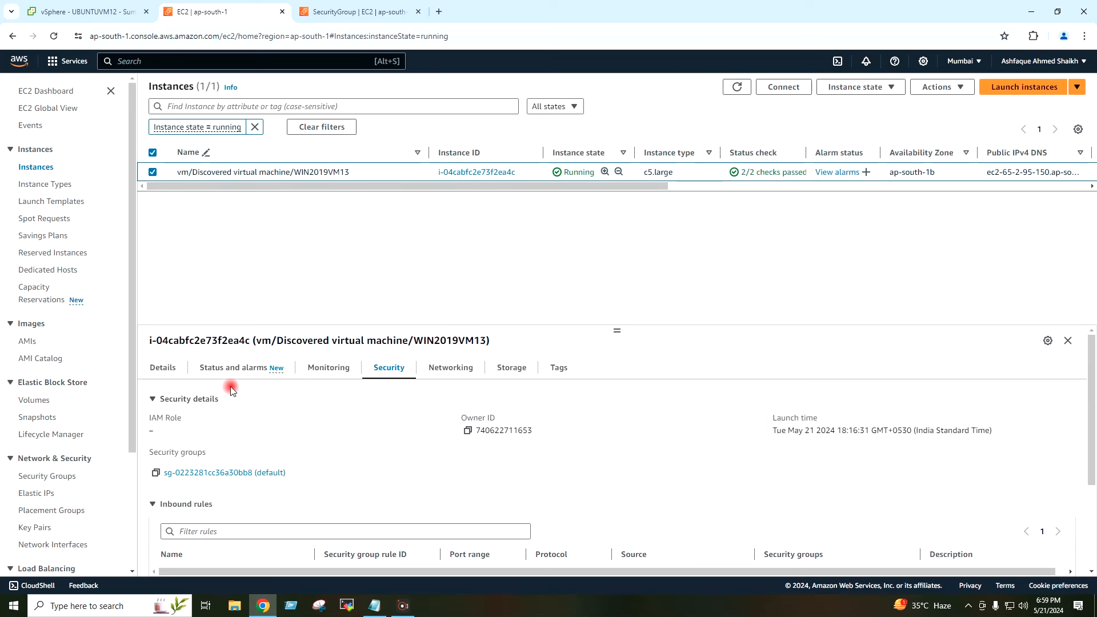
pyautogui.click(170, 370)
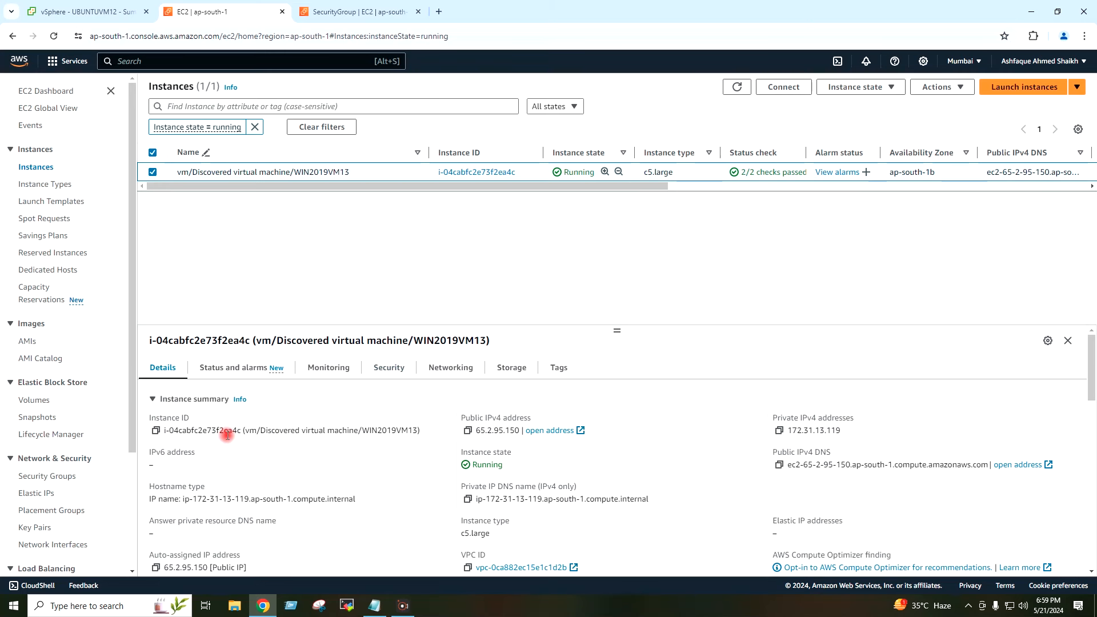
pyautogui.scroll(-1, 260, 508)
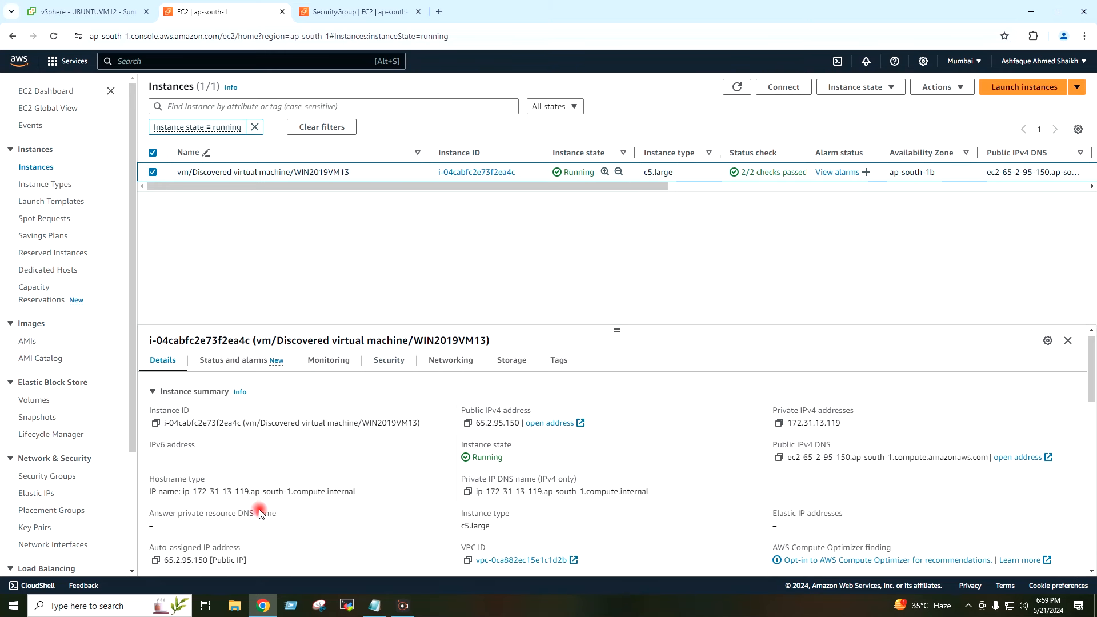
pyautogui.click(163, 514)
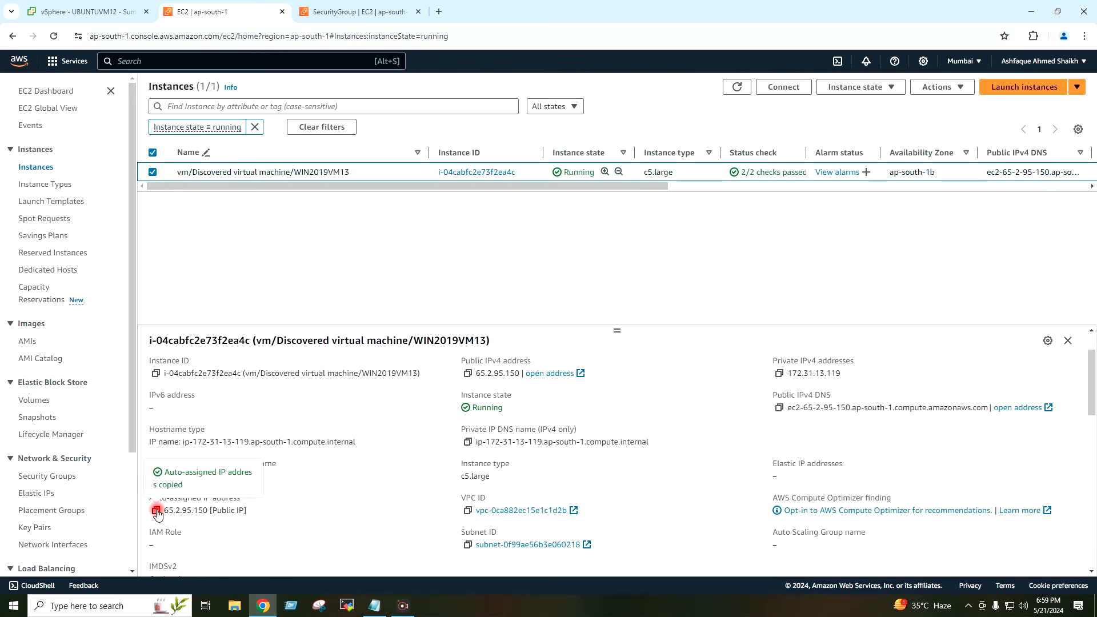
pyautogui.press('super+r')
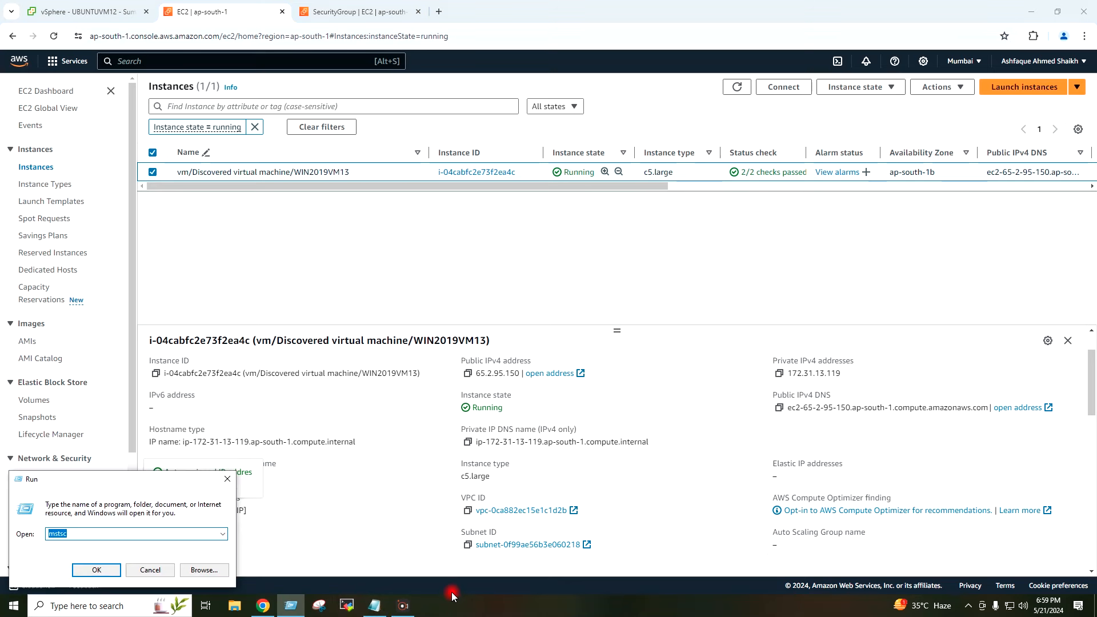
# Step: Launch mstsc and connect Remote Desktop to the pasted IP 65.2.95.150
pyautogui.press('Return')
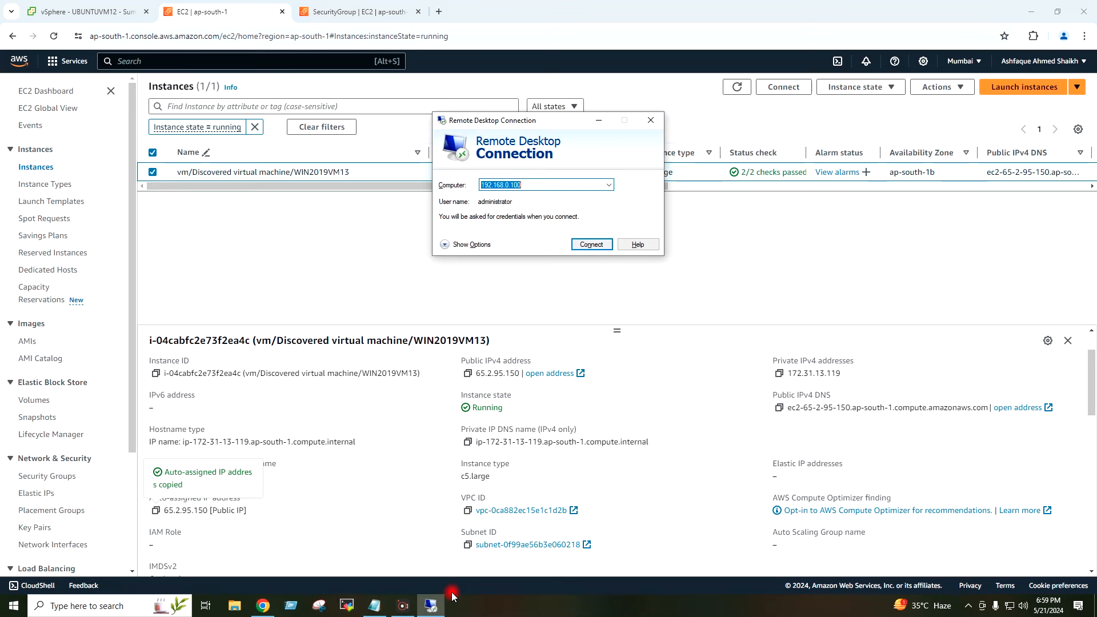
pyautogui.hotkey('ctrl', 'v')
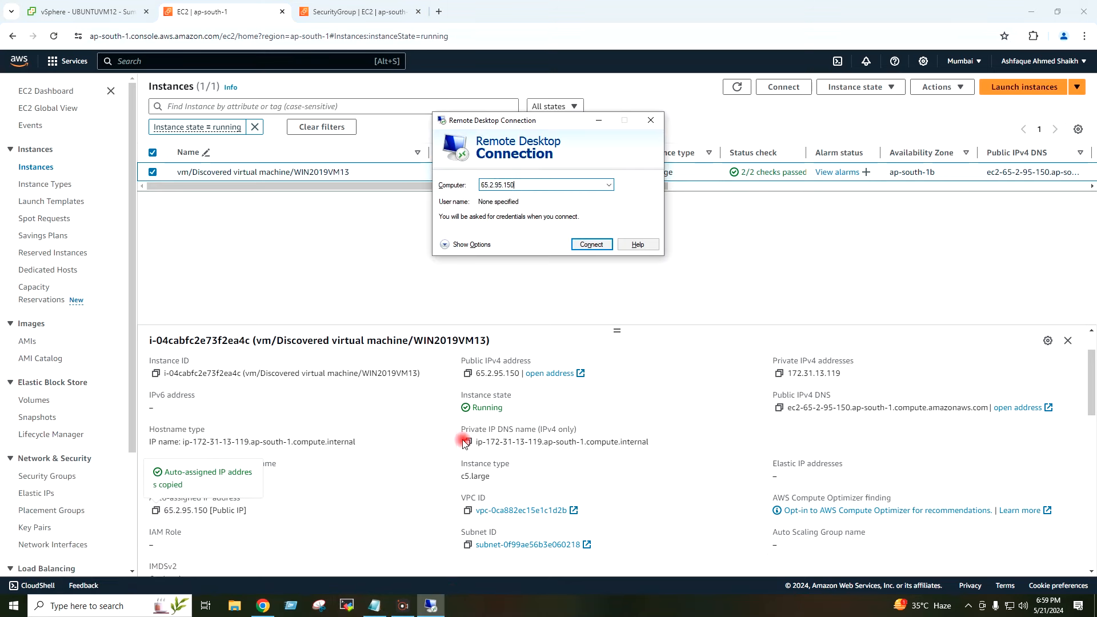
pyautogui.click(587, 243)
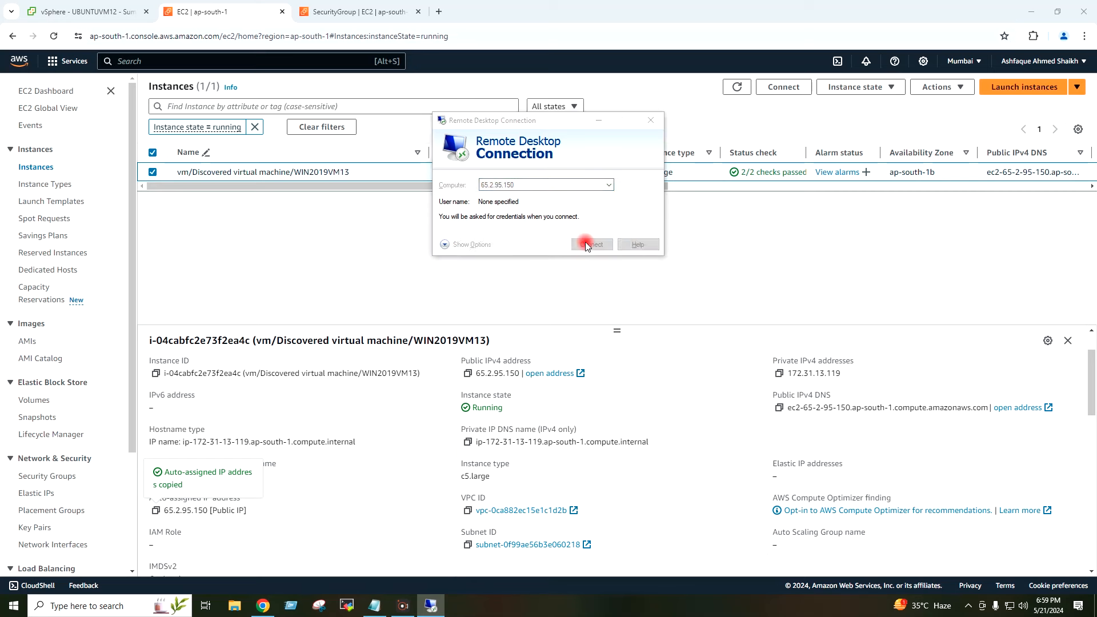
pyautogui.click(614, 245)
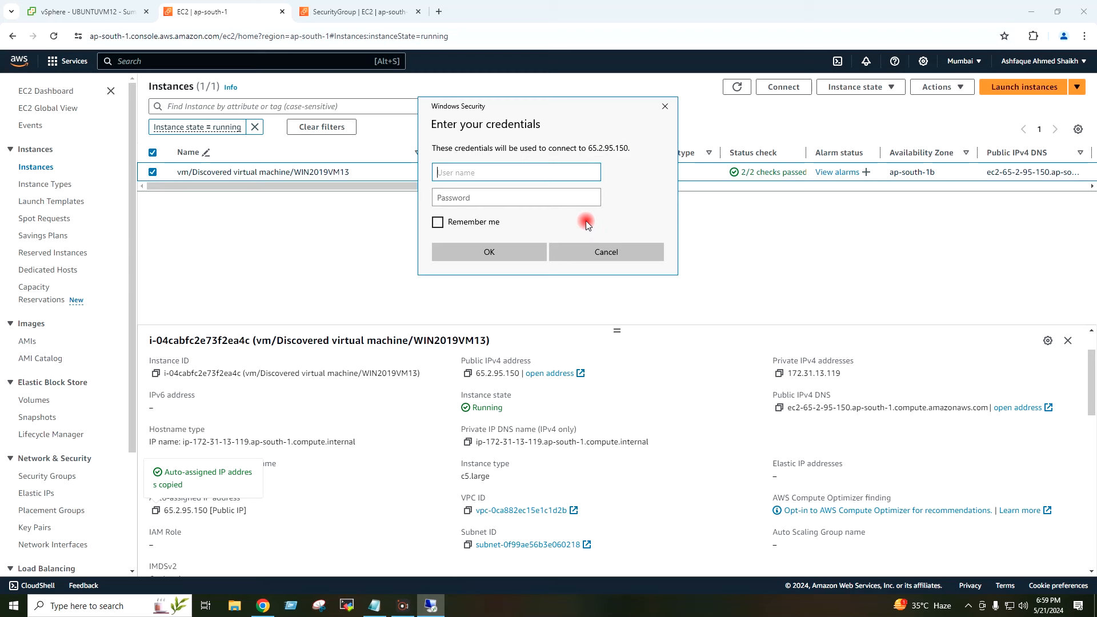
# Step: Sign in as Administrator with the account password and accept the certificate warning
pyautogui.write('Administrator')
pyautogui.press('Tab')
pyautogui.write('Password@1')
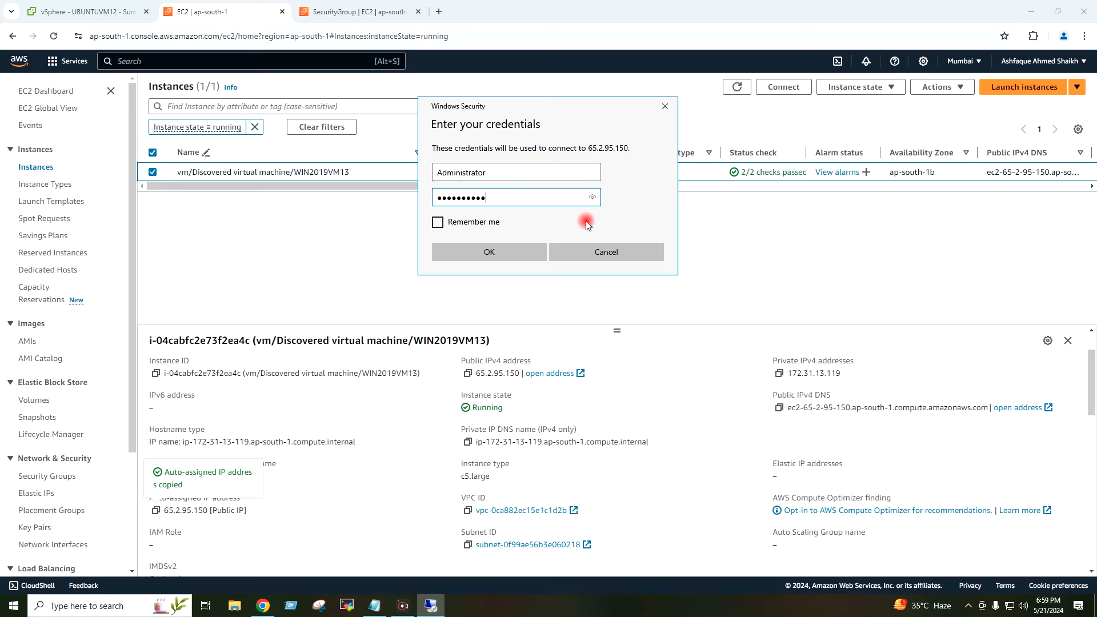
pyautogui.press('Return')
pyautogui.click(583, 284)
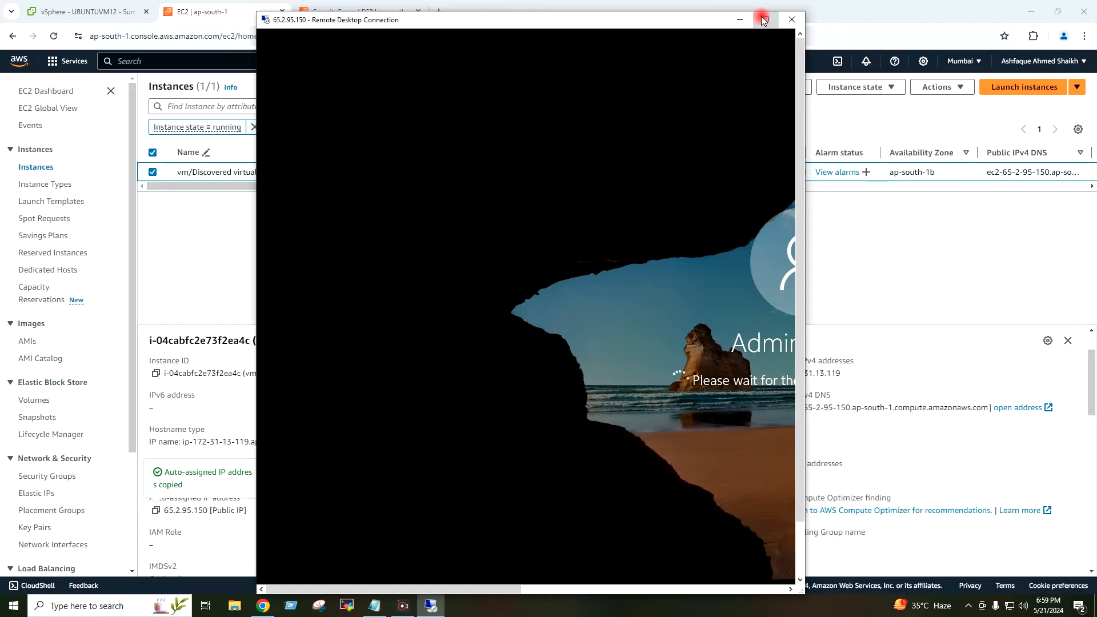
# Step: Make the remote session full screen, allow network discovery, and enter 'Migrated' as the shutdown comment
pyautogui.click(764, 20)
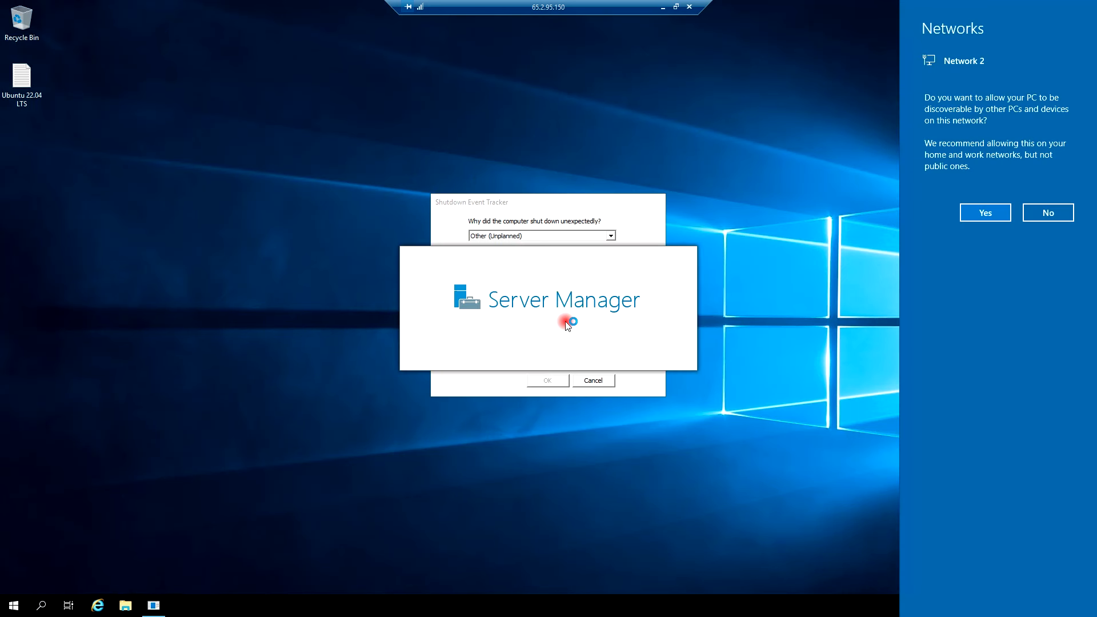
pyautogui.click(995, 214)
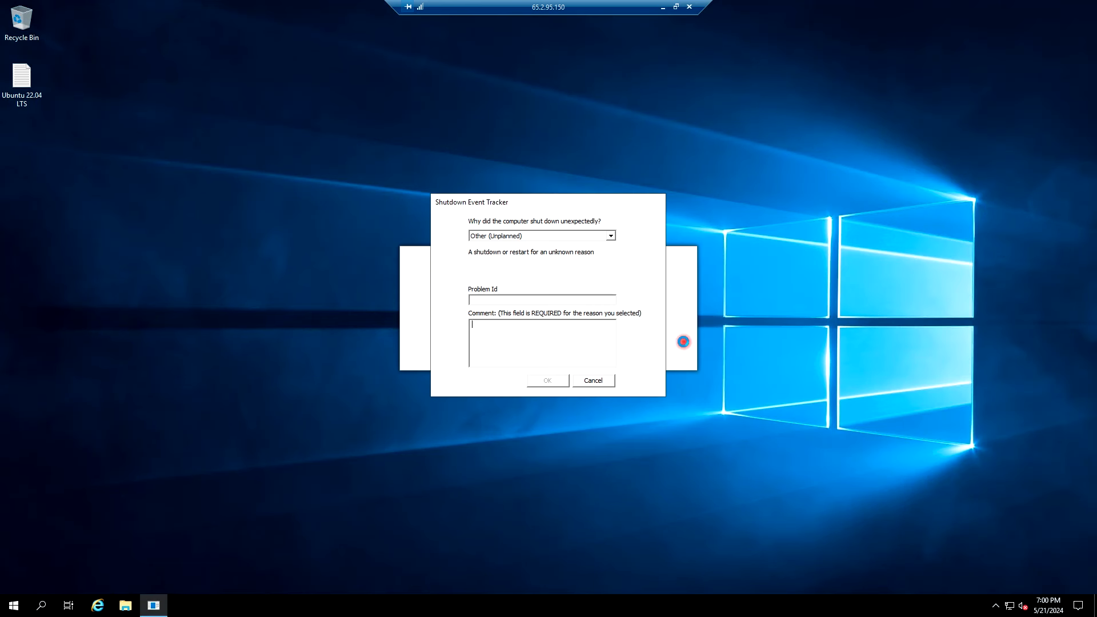
pyautogui.write('grated')
pyautogui.click(548, 381)
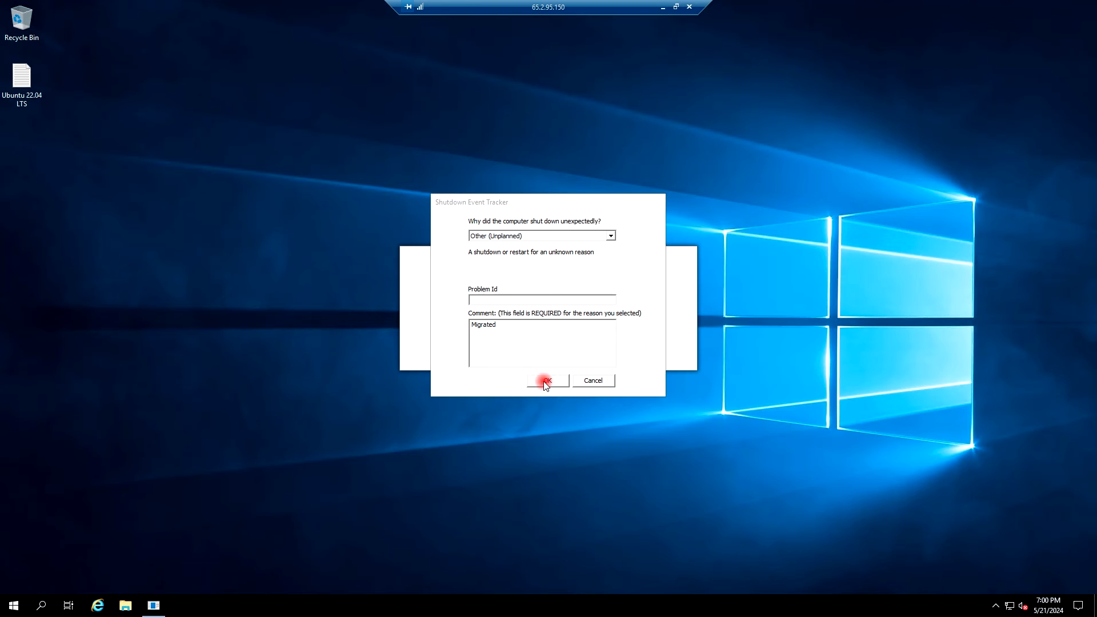
# Step: Confirm the 'Migrated' unexpected-shutdown reason and minimize Server Manager to reveal the remote desktop
pyautogui.click(512, 325)
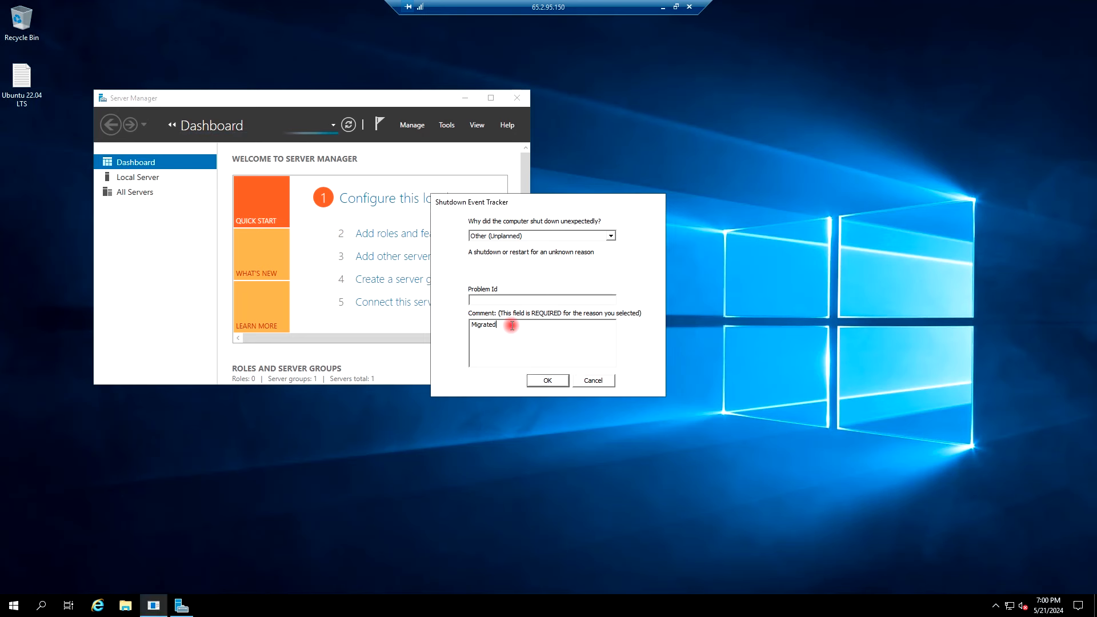
pyautogui.click(549, 378)
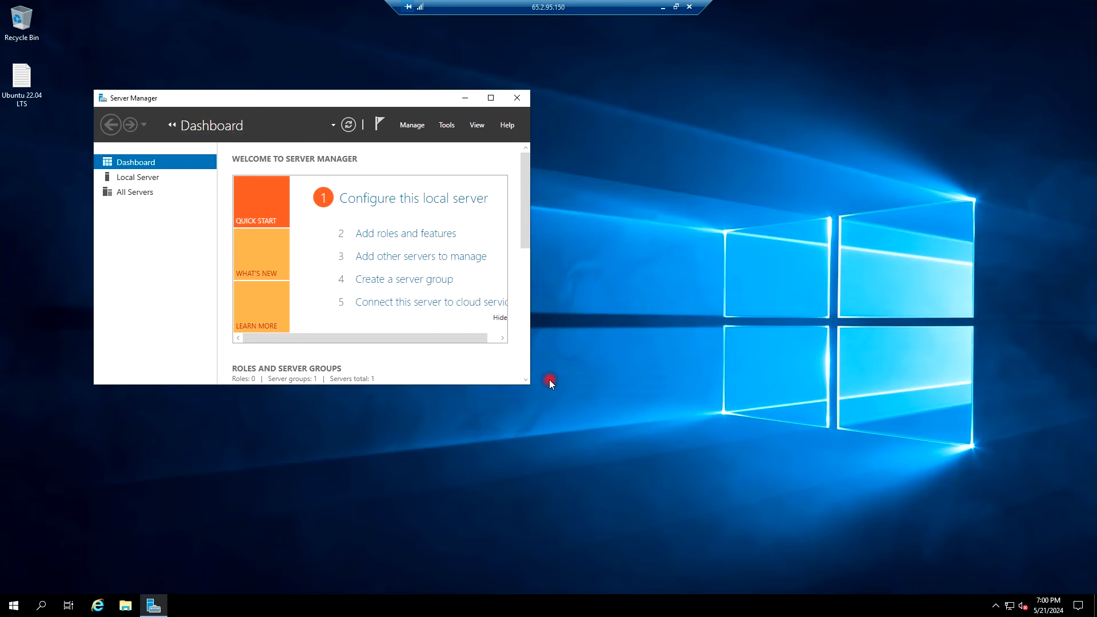
pyautogui.click(462, 99)
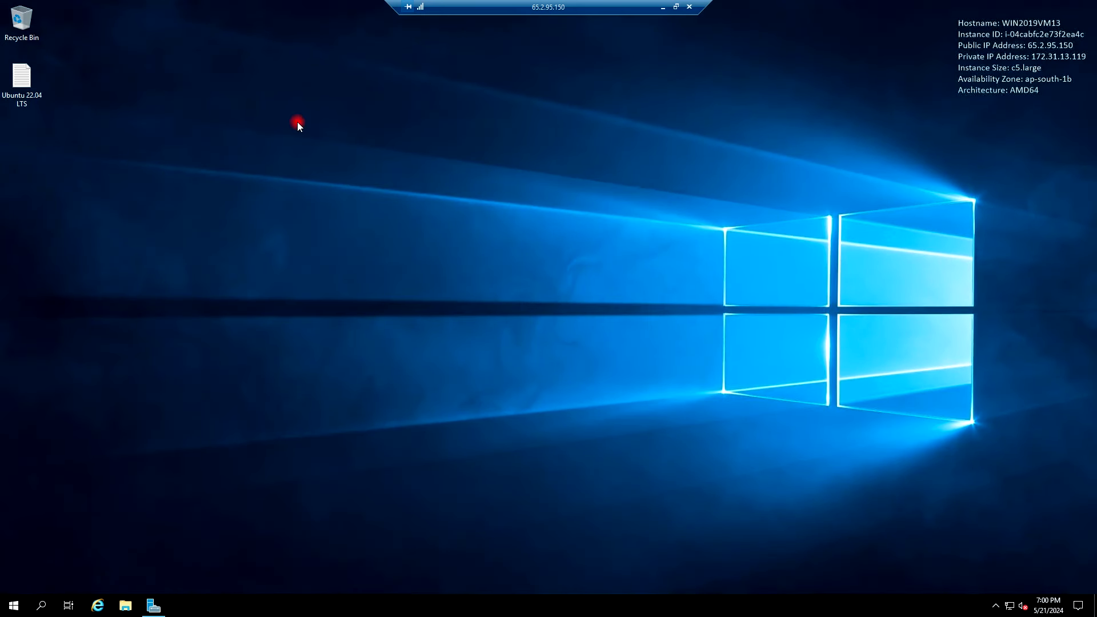
# Step: Refresh the remote desktop and open the migrated Ubuntu 22.04 LTS test file
pyautogui.rightClick(299, 114)
pyautogui.click(327, 149)
pyautogui.doubleClick(22, 84)
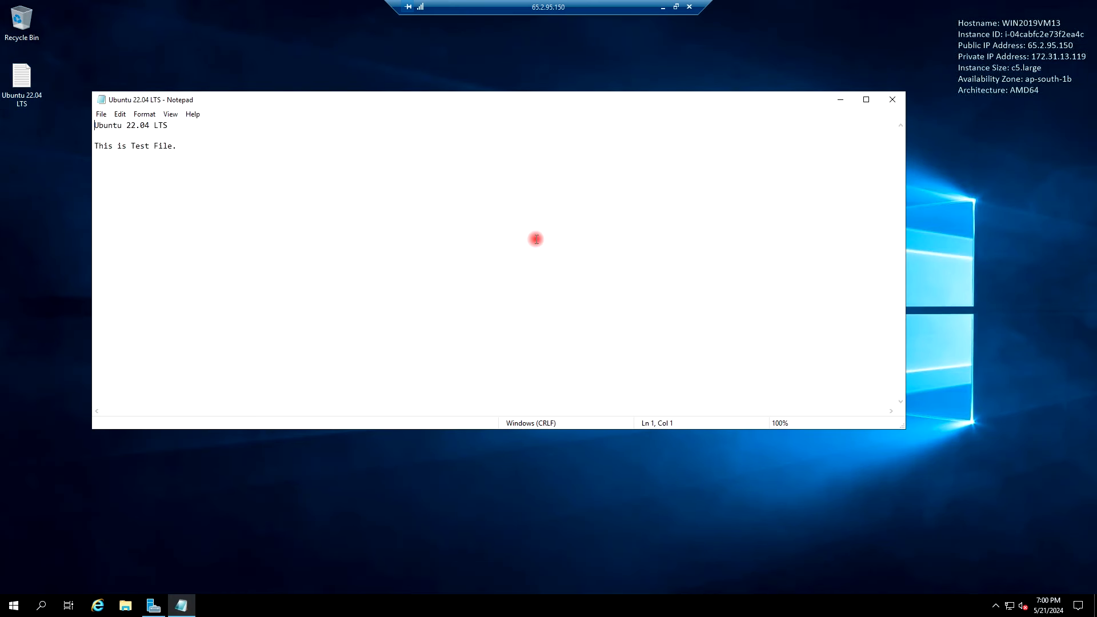
# Step: Close Notepad and File Explorer, then minimize the RDP session to return to vSphere Client
pyautogui.click(894, 101)
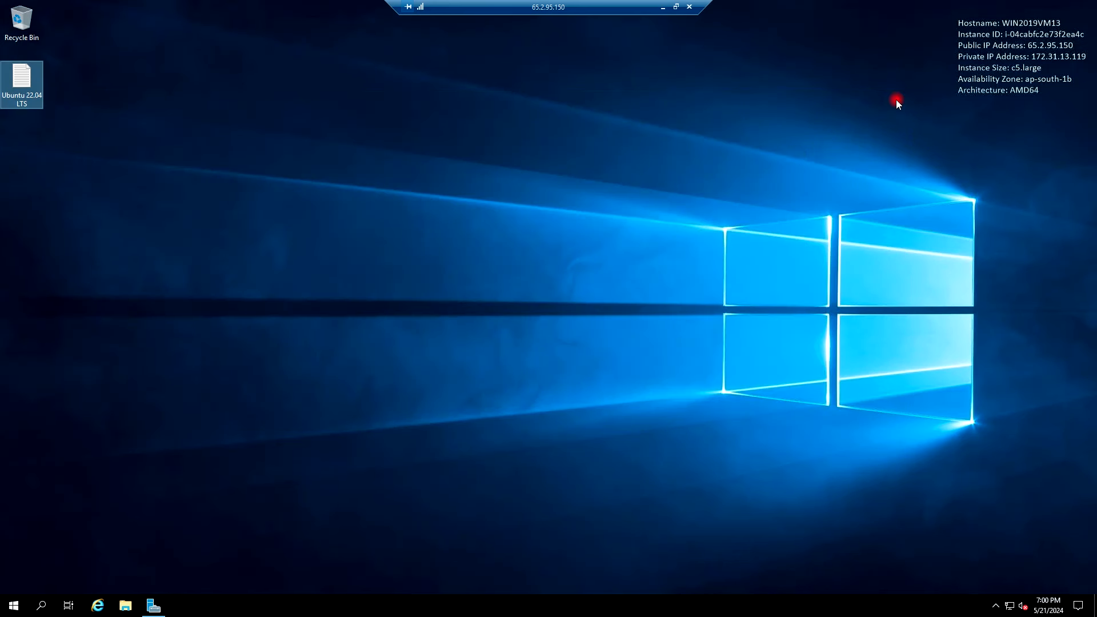
pyautogui.click(784, 155)
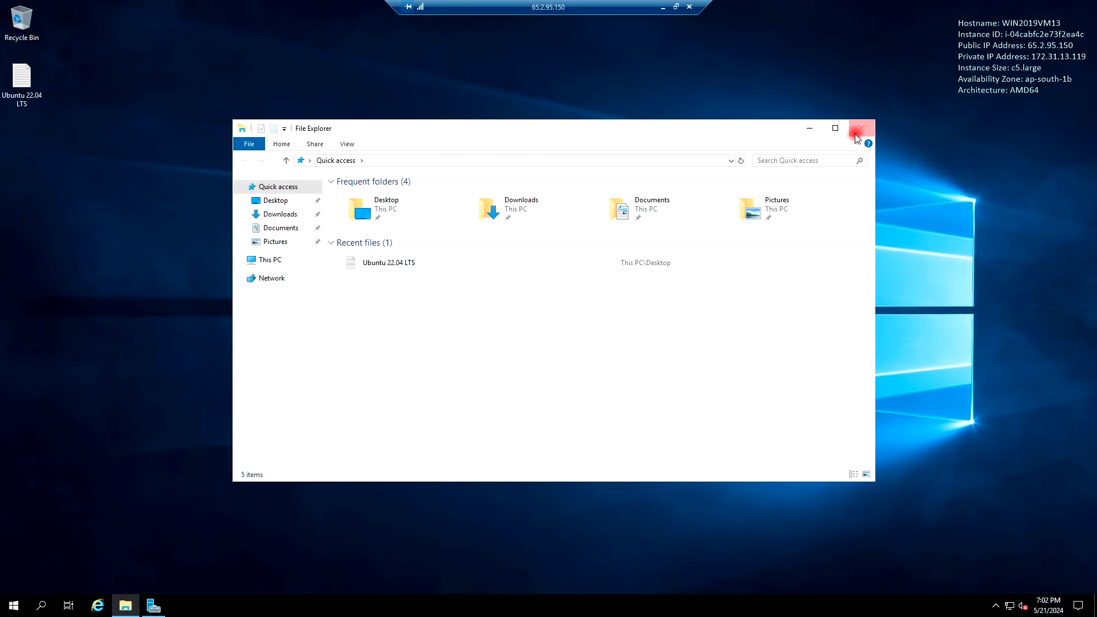
pyautogui.click(861, 128)
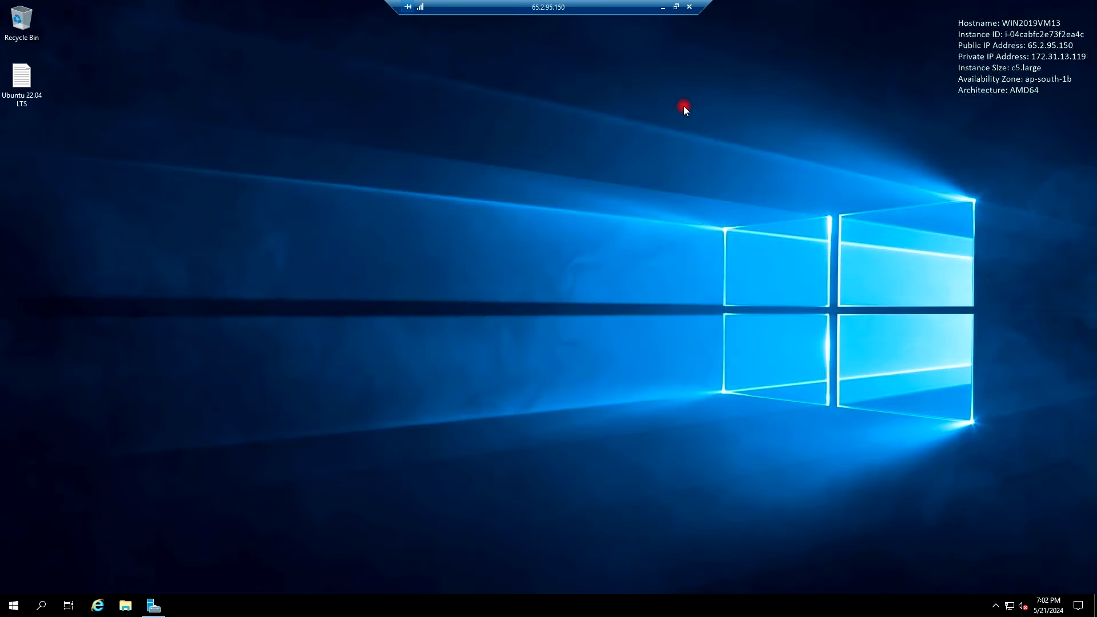
pyautogui.click(662, 8)
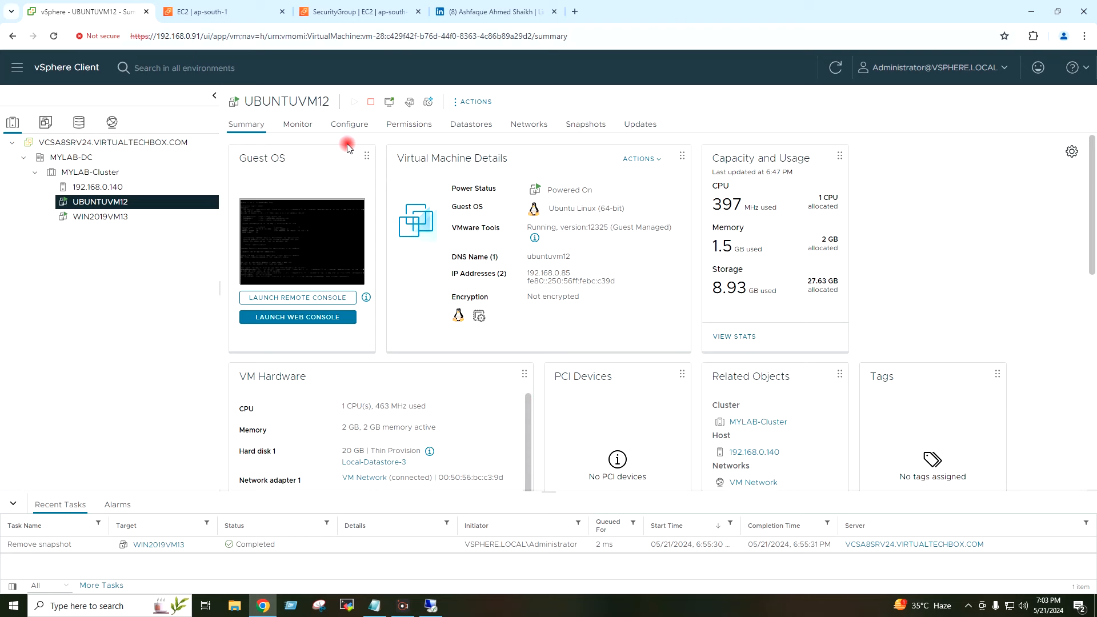
# Step: Check the EC2 instance and the security group's RDP inbound rule, then minimize Chrome
pyautogui.click(245, 12)
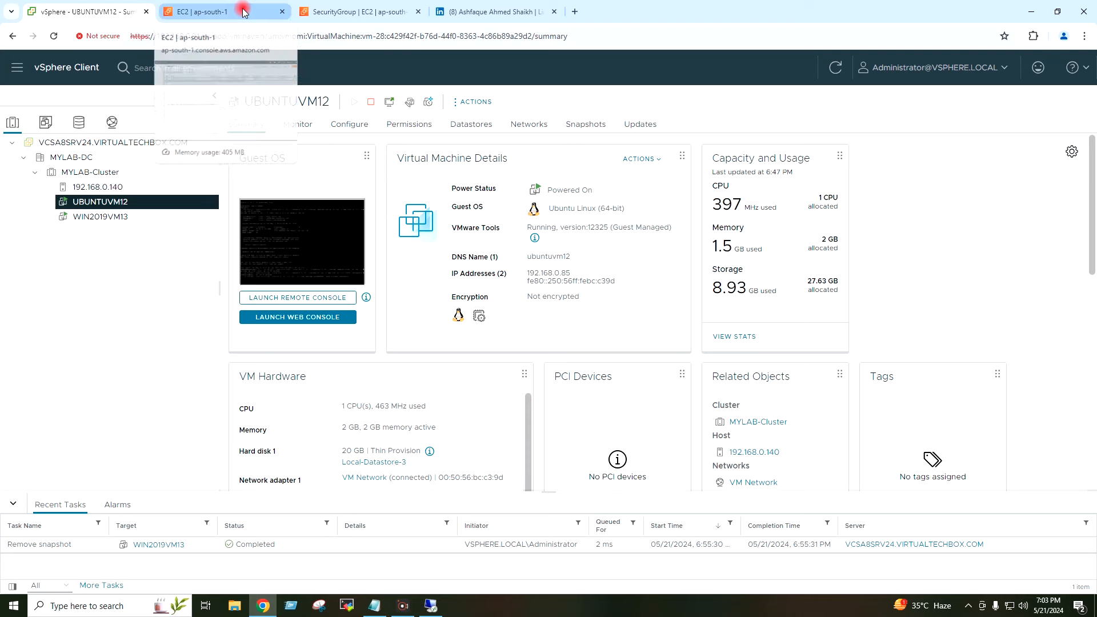
pyautogui.click(320, 20)
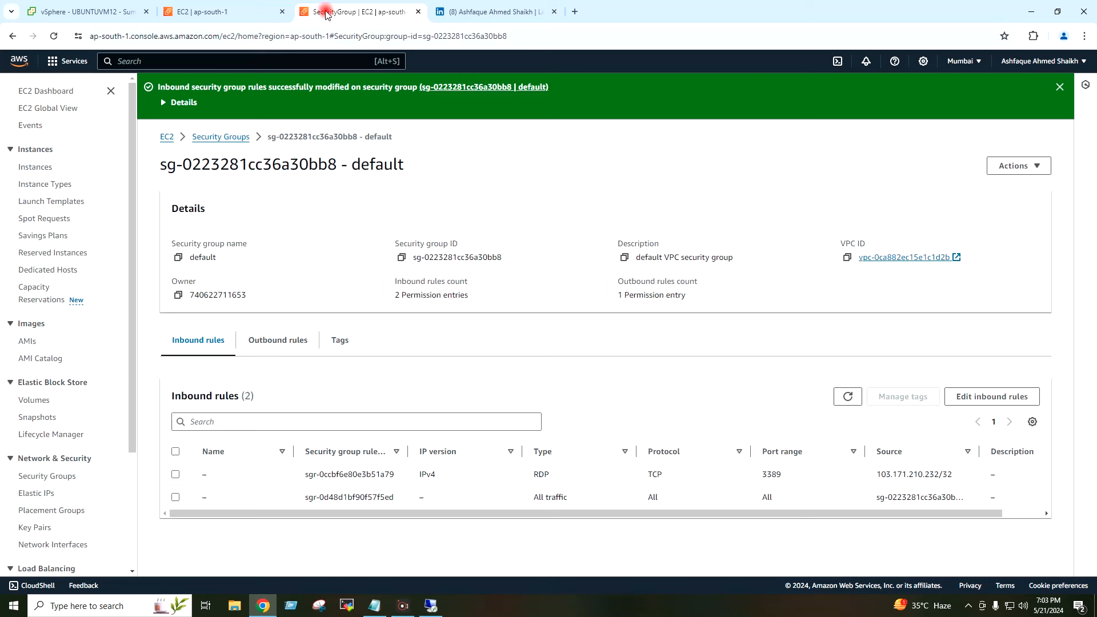
pyautogui.click(477, 12)
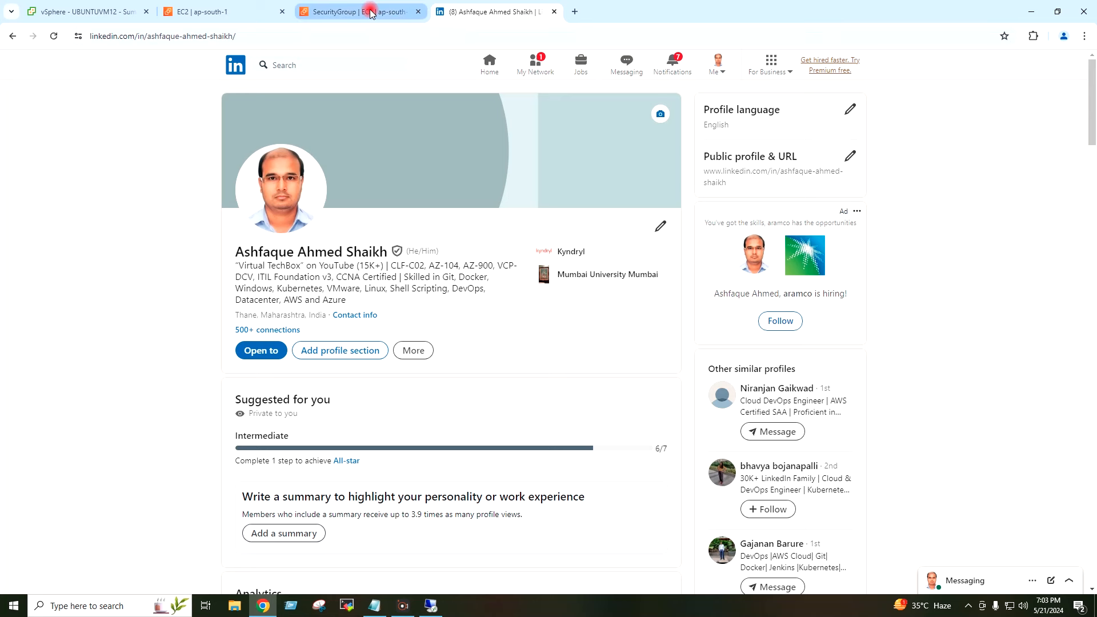
pyautogui.moveTo(370, 12)
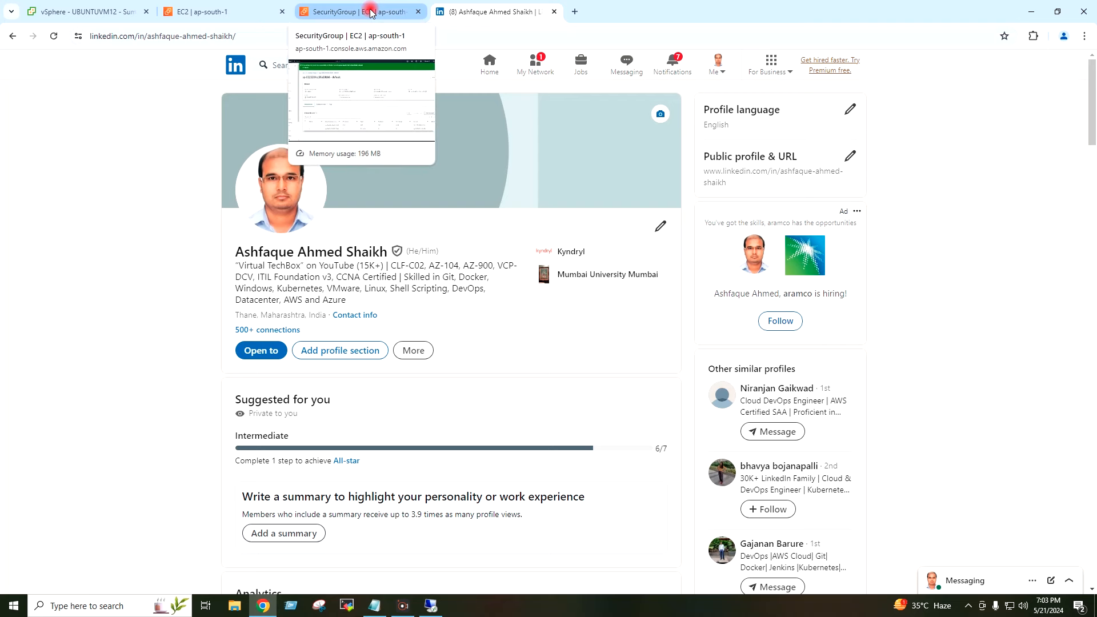
pyautogui.click(370, 13)
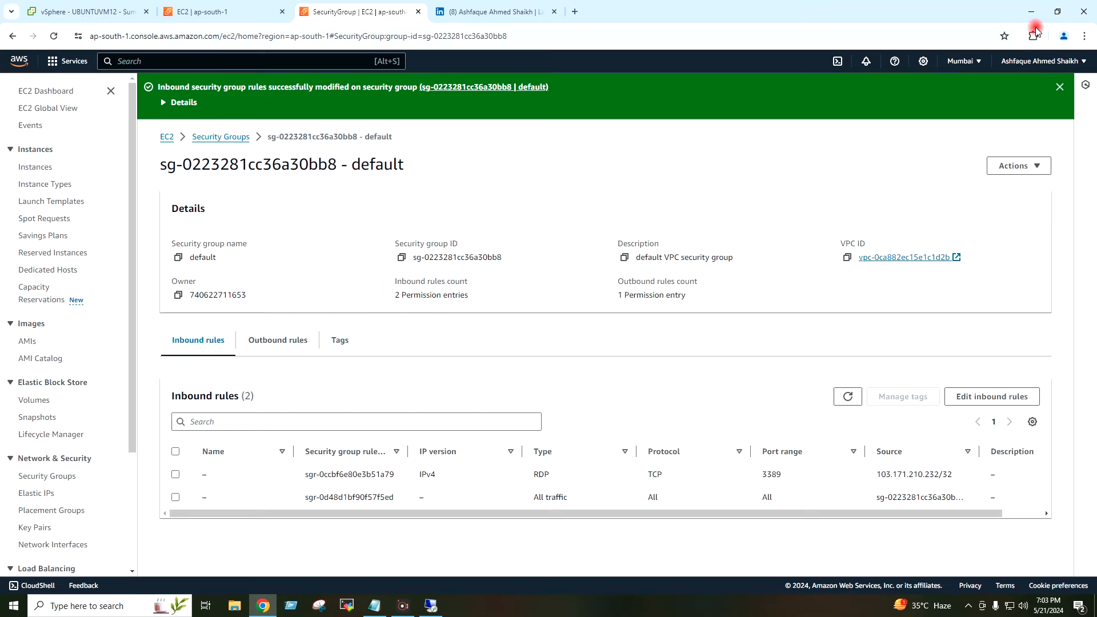
pyautogui.click(1032, 13)
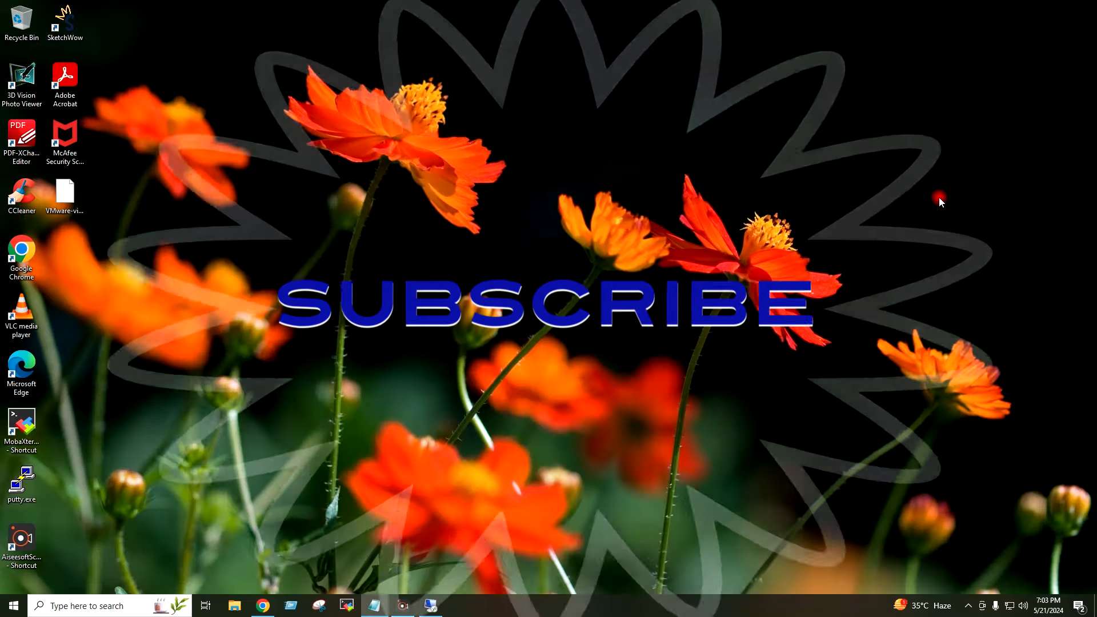